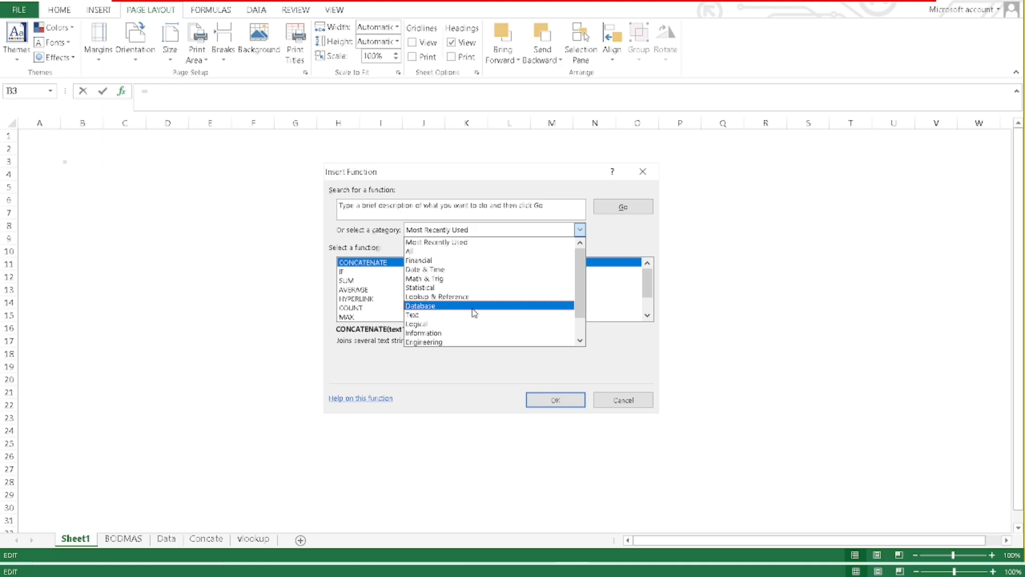
# Cancel the function insertion and enter 1 in B3 with the label "Average" in C3.
pyautogui.press('Escape')
pyautogui.press('Escape')
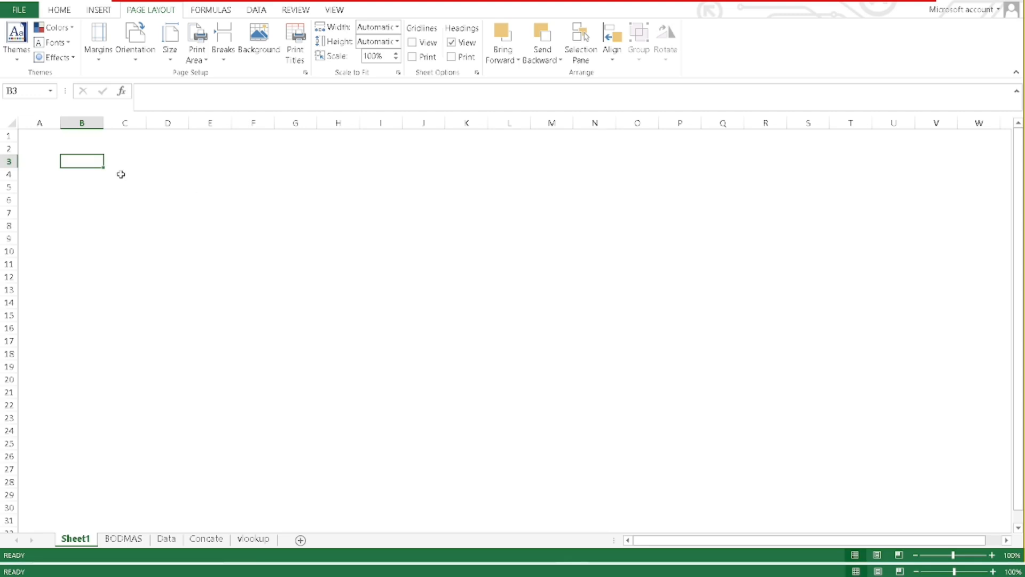
pyautogui.write('1.')
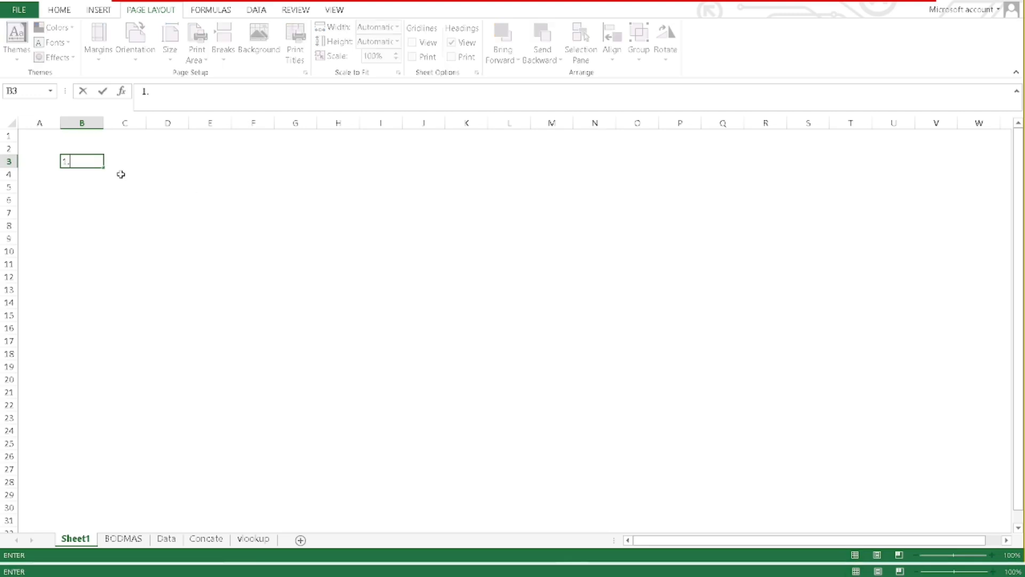
pyautogui.press('Tab')
pyautogui.write('Average')
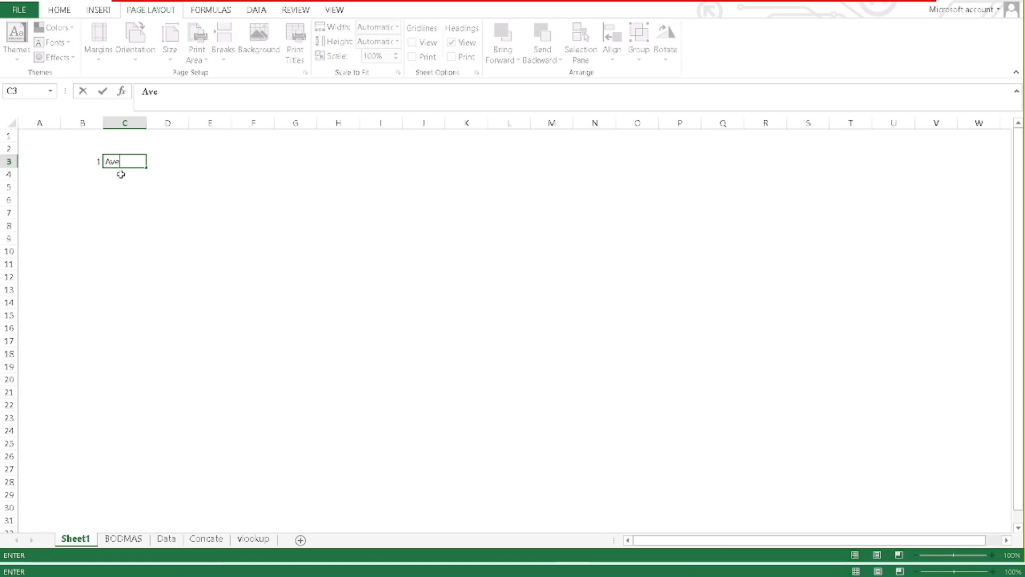
pyautogui.press('Tab')
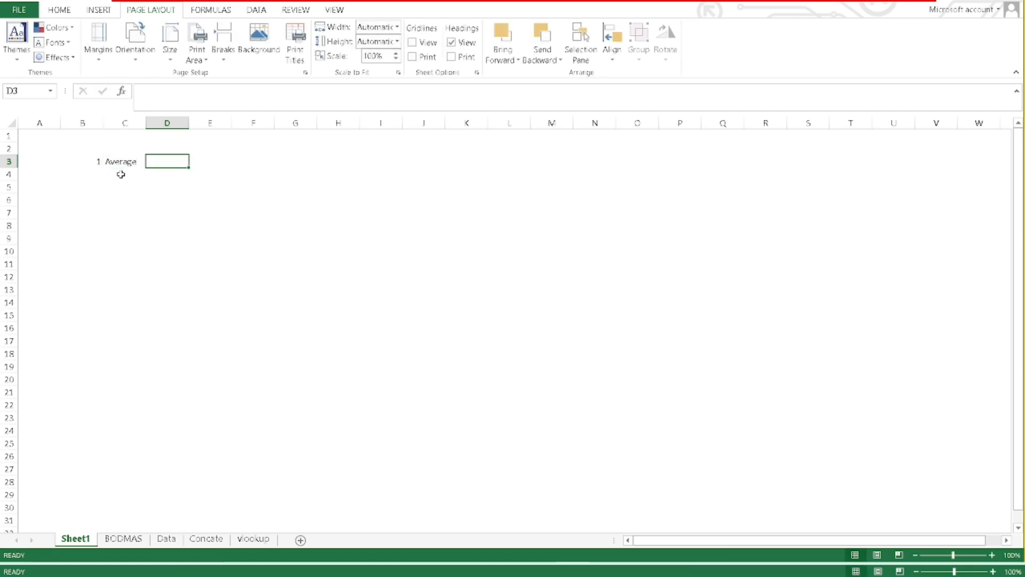
# Set the font of the entire sheet to Times New Roman.
pyautogui.click(12, 124)
pyautogui.click(60, 10)
pyautogui.click(125, 33)
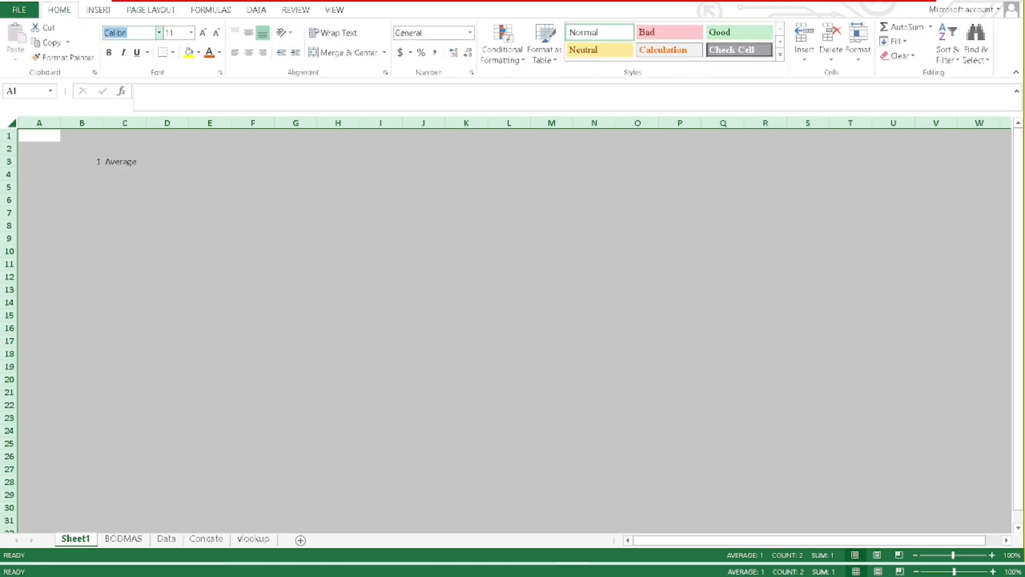
pyautogui.write('Times New Roman')
pyautogui.press('Return')
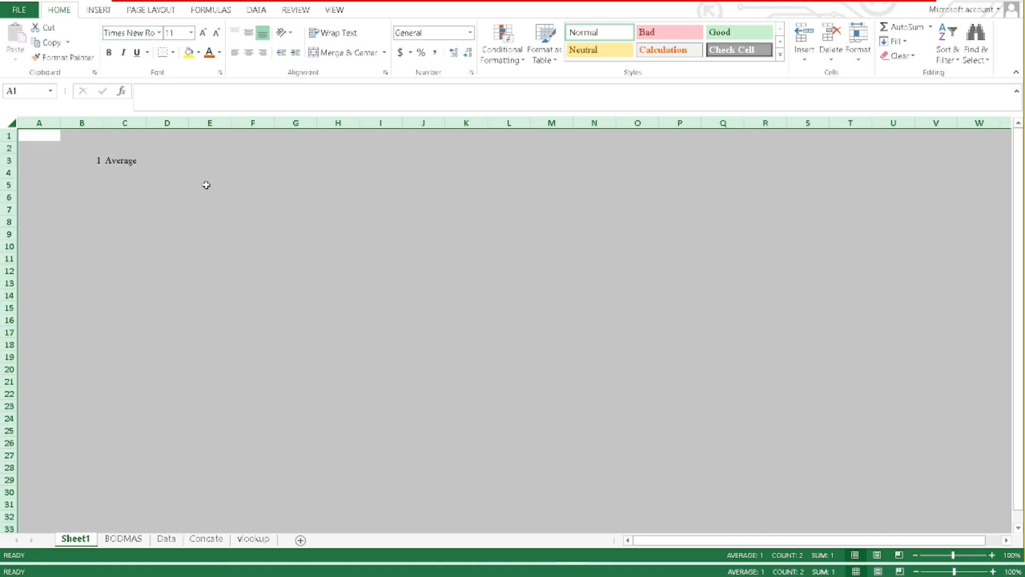
# Enter 2 in B4 with "Sum" in C4, and add "Sumif" in C5.
pyautogui.click(92, 171)
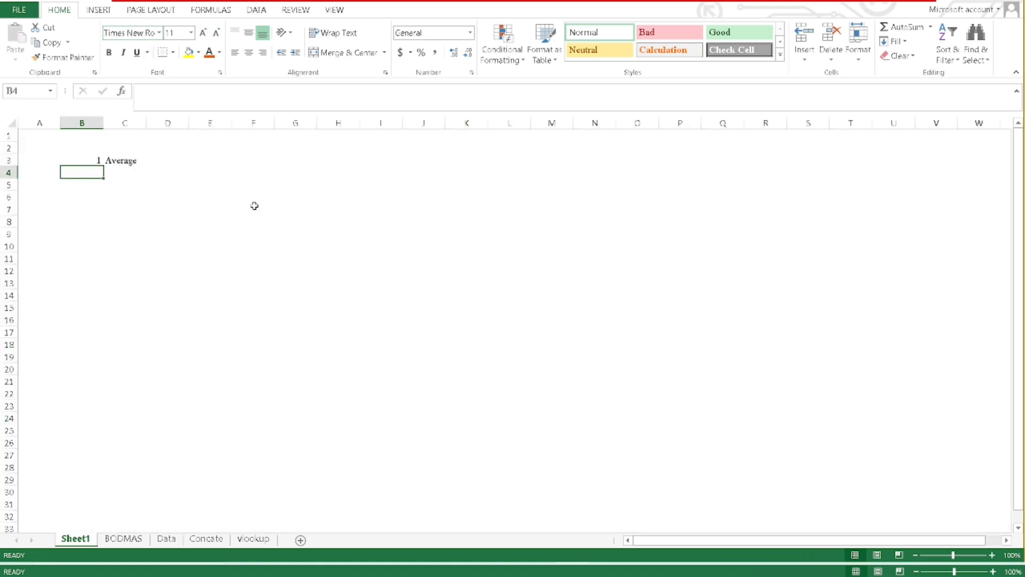
pyautogui.write('2')
pyautogui.press('Tab')
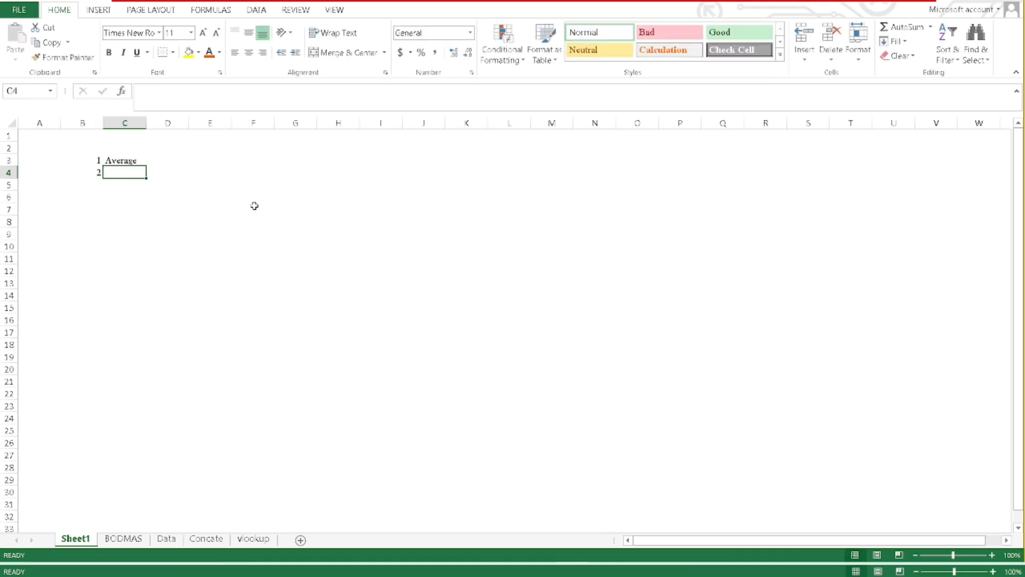
pyautogui.write('Sum')
pyautogui.press('Return')
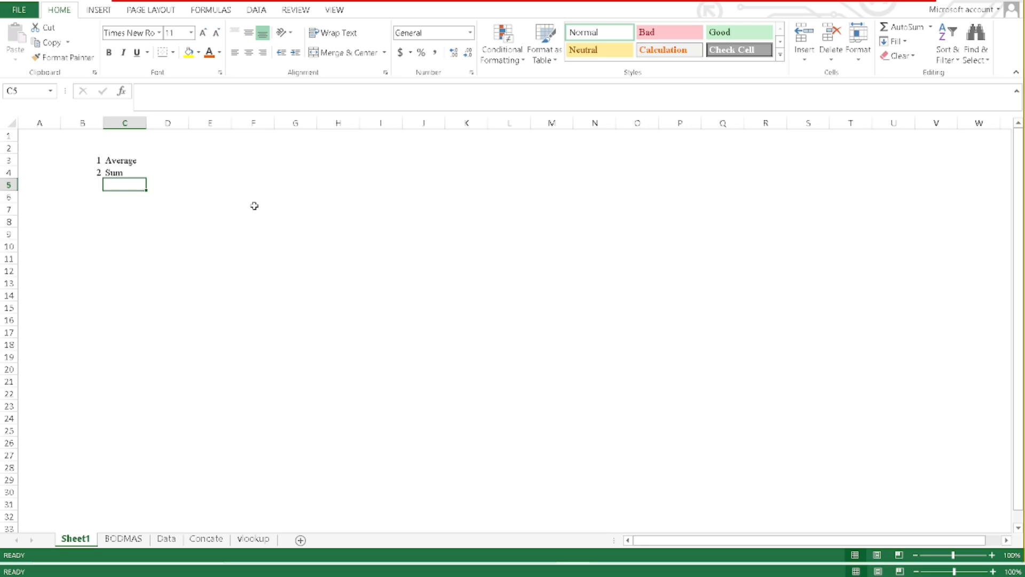
pyautogui.write('Sumif')
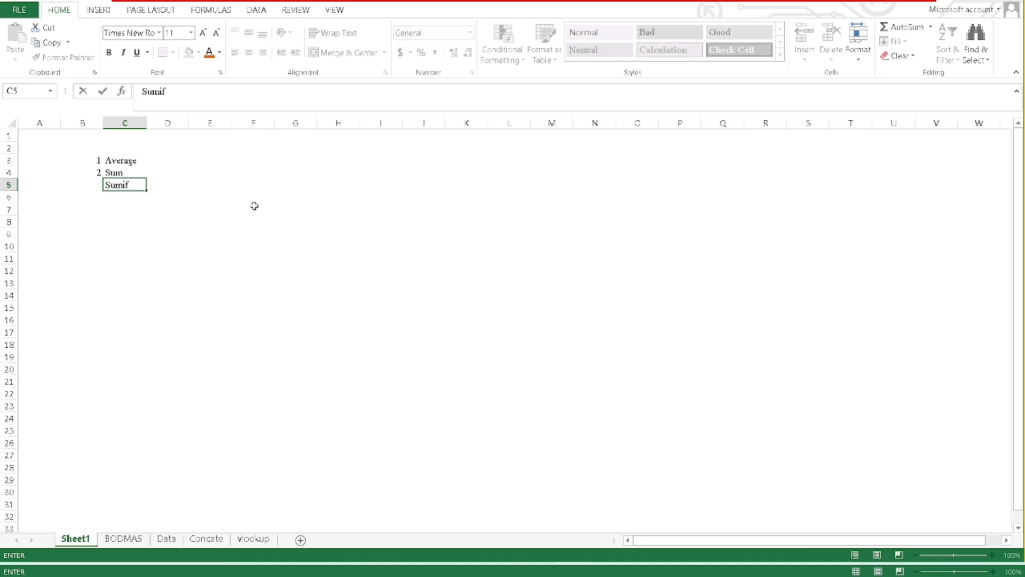
pyautogui.press('Return')
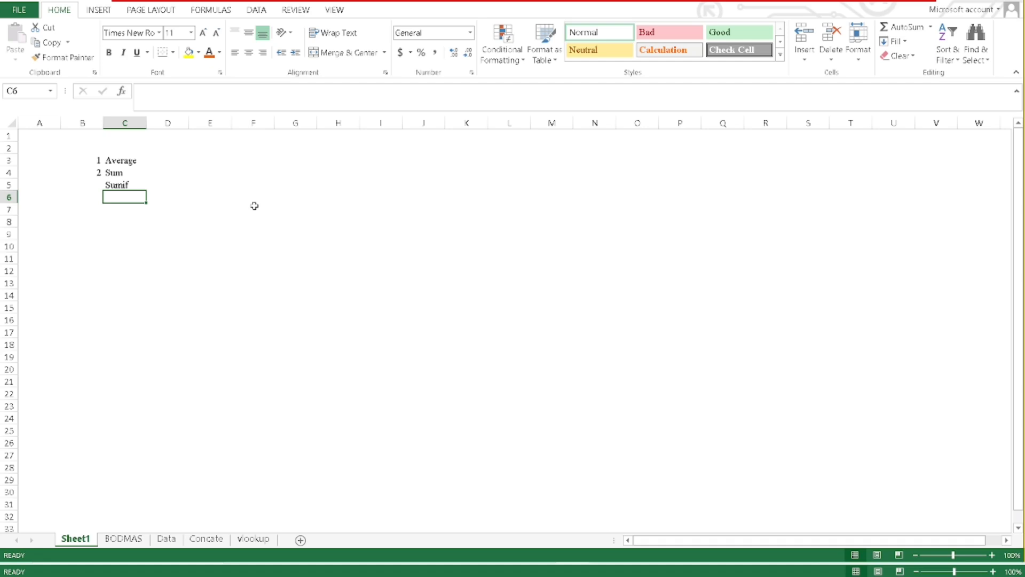
# List the counting functions "count", "counta", "countblank" and "countif" in cells C6 to C9.
pyautogui.write('count')
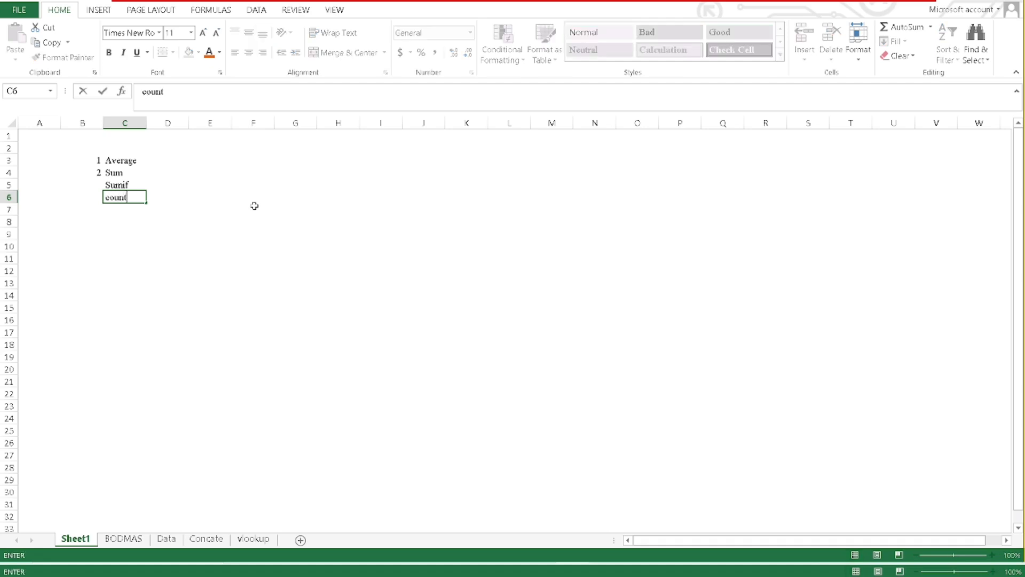
pyautogui.press('Return')
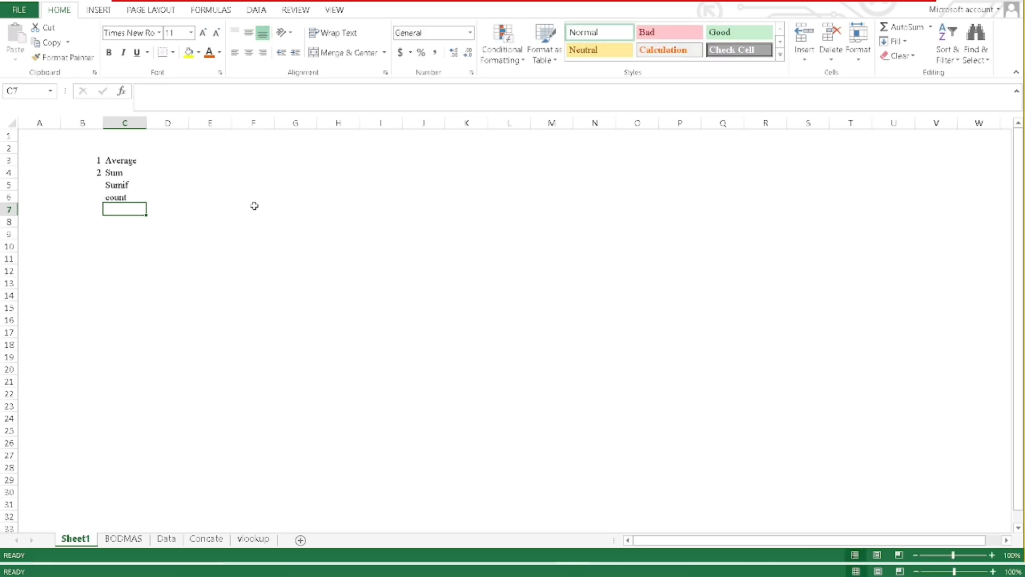
pyautogui.write('count')
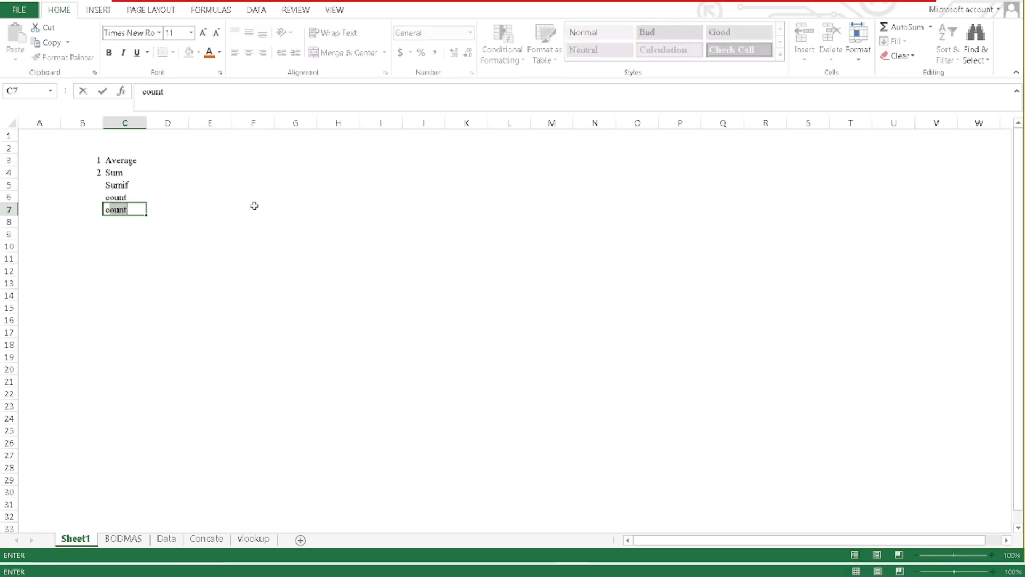
pyautogui.write('a')
pyautogui.press('Return')
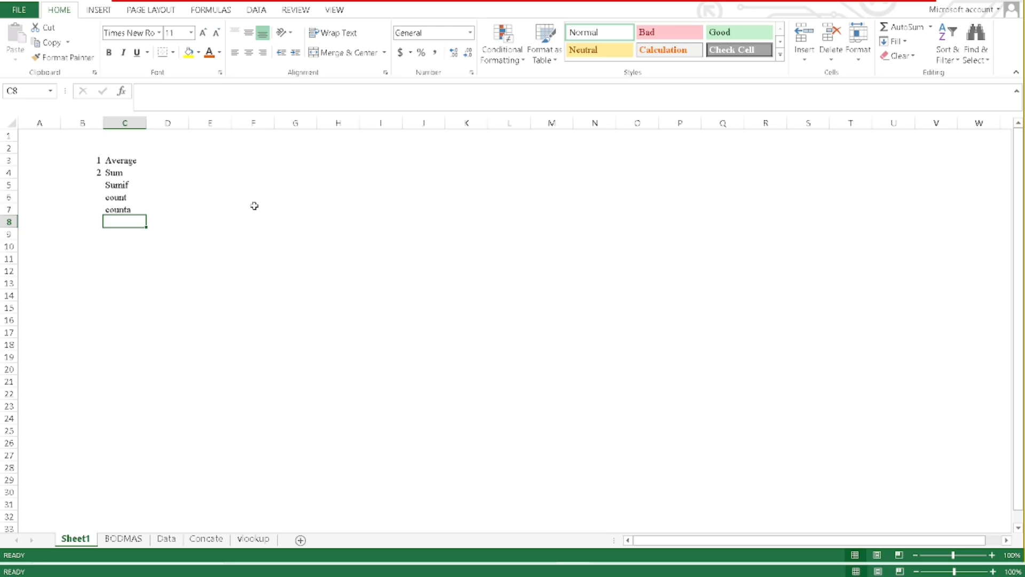
pyautogui.write('count')
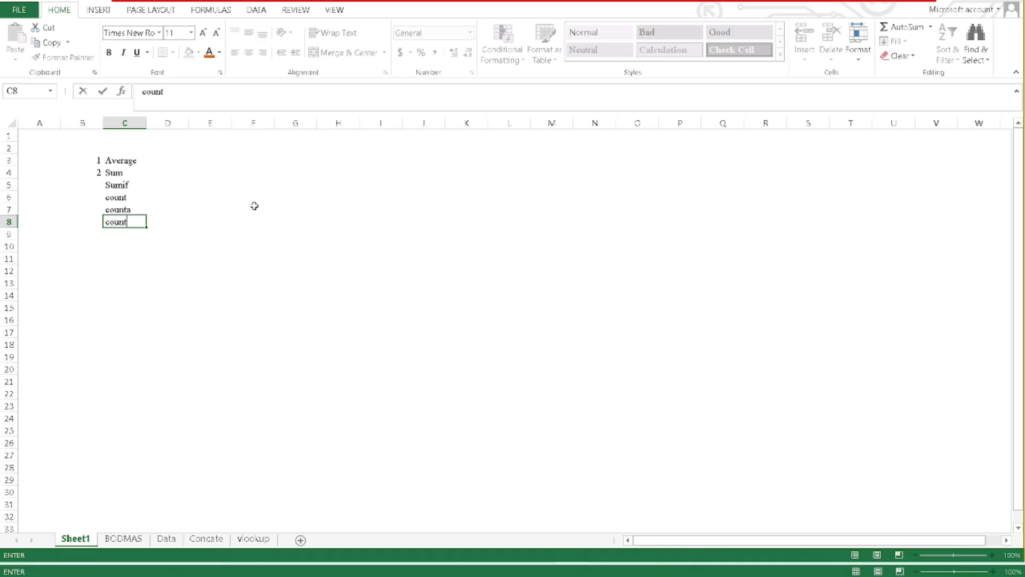
pyautogui.write('blank')
pyautogui.press('Return')
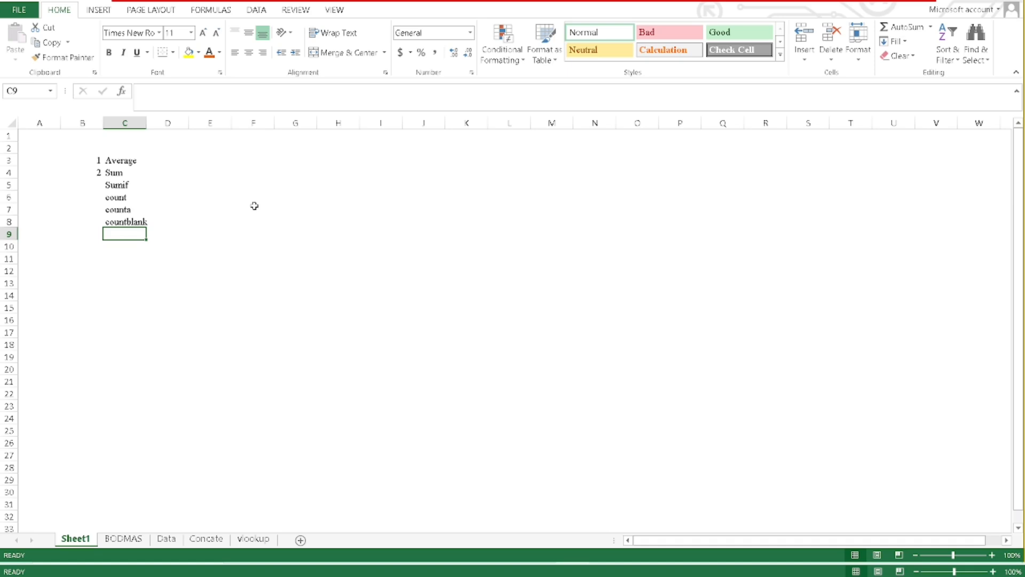
pyautogui.write('countif')
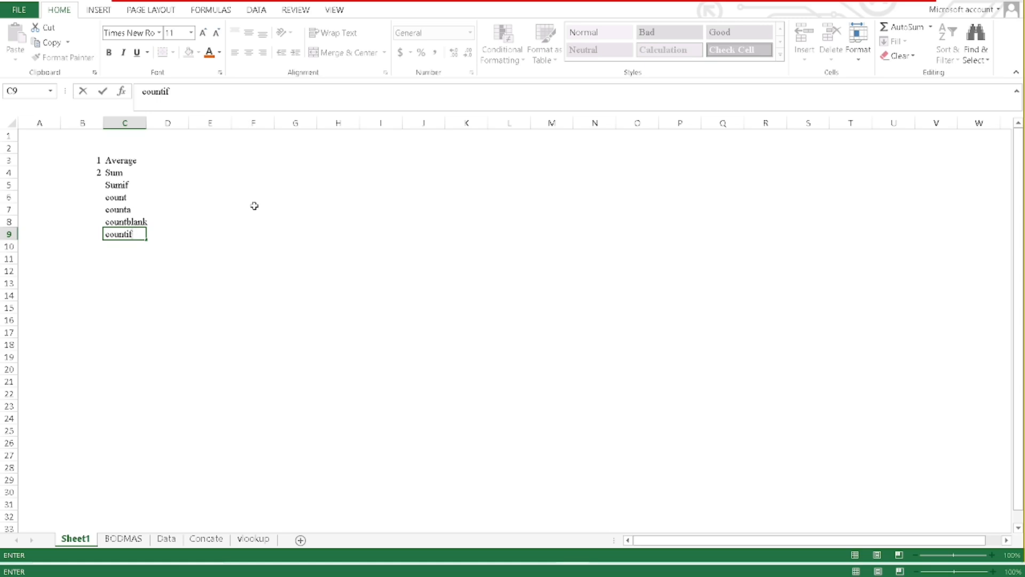
pyautogui.press('Return')
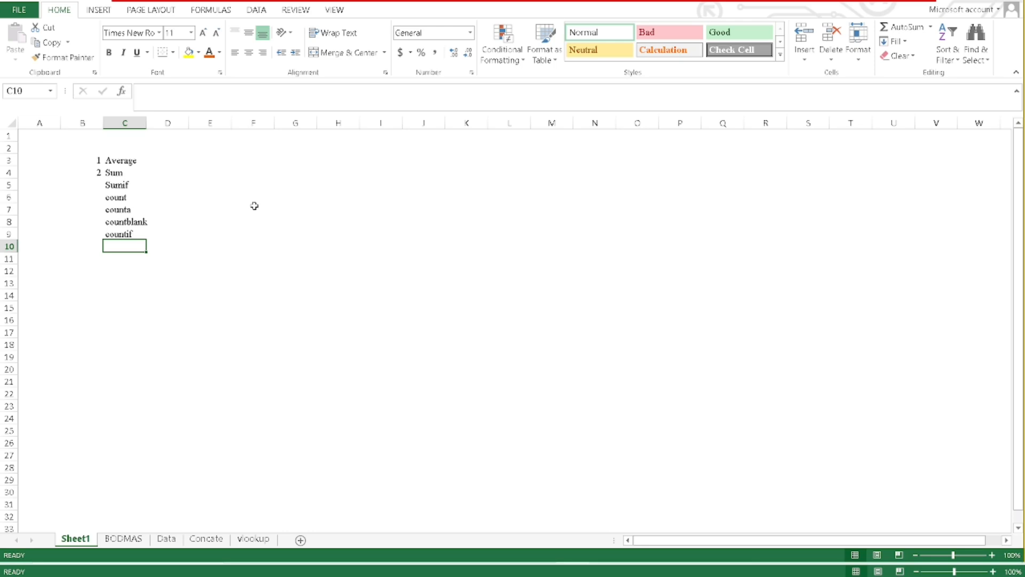
# Add "max" in C10 and "min" in C11 to the function list.
pyautogui.write('max')
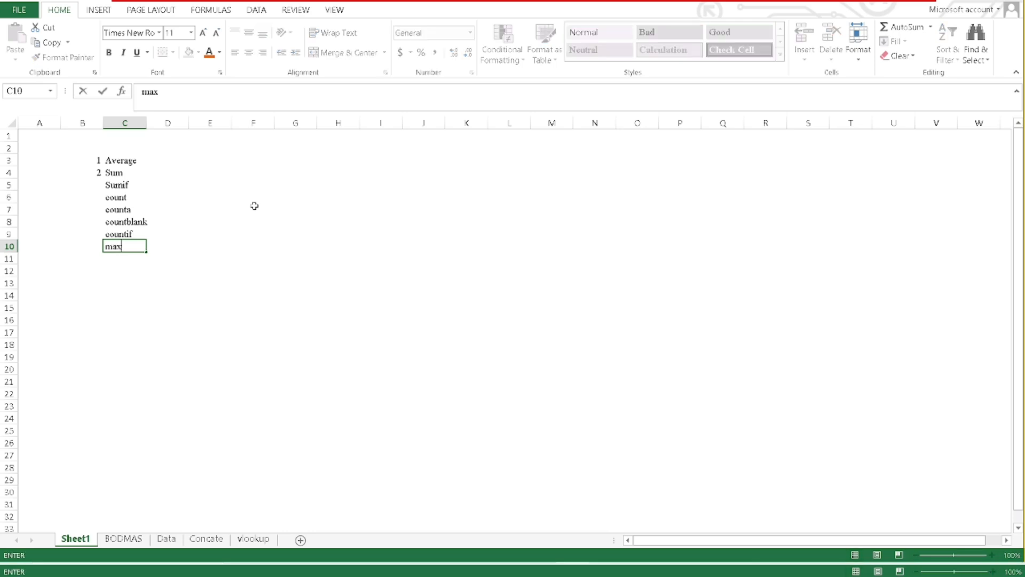
pyautogui.press('Return')
pyautogui.write('min')
pyautogui.press('Return')
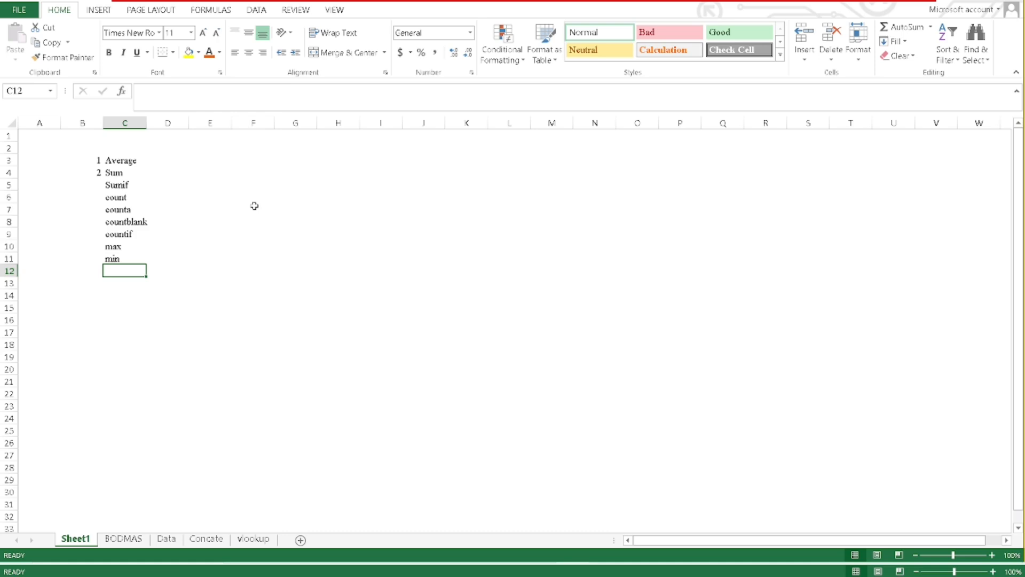
# Add the arithmetic operations "subtract", "multiply" and "divide" in cells C12 to C14.
pyautogui.write('su')
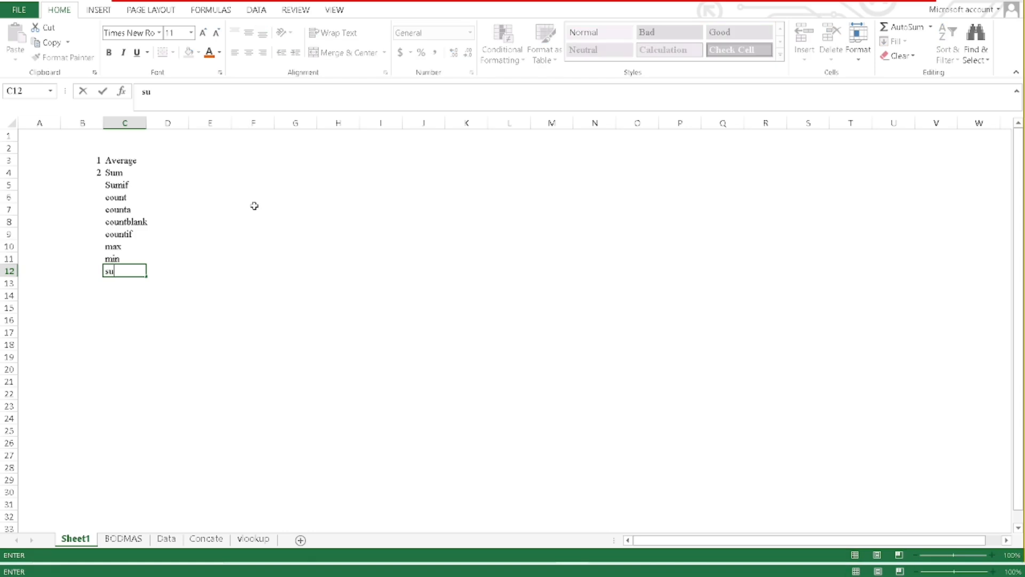
pyautogui.write('btract')
pyautogui.press('Return')
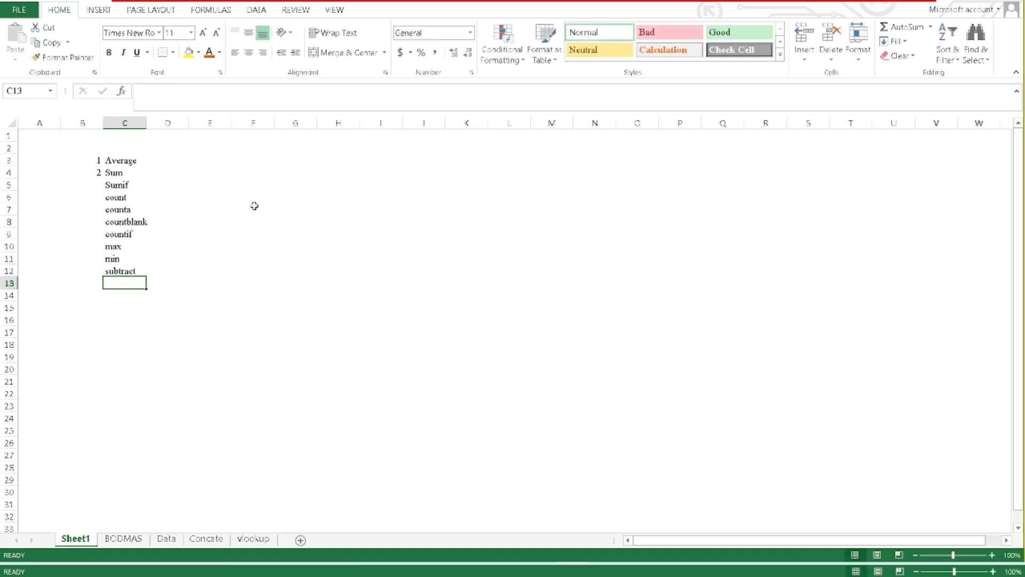
pyautogui.write('multi')
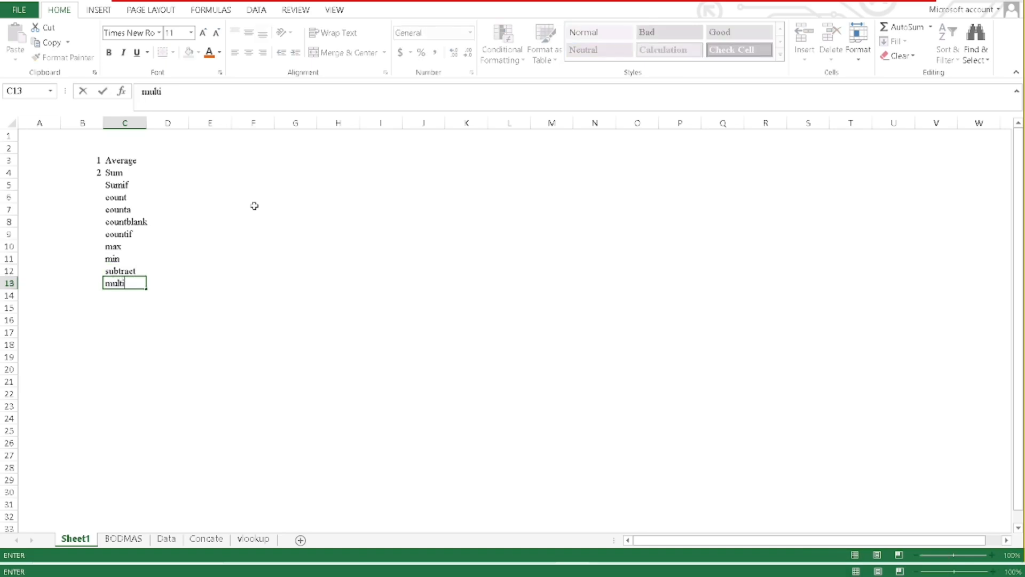
pyautogui.write('ply')
pyautogui.press('Return')
pyautogui.write('divide')
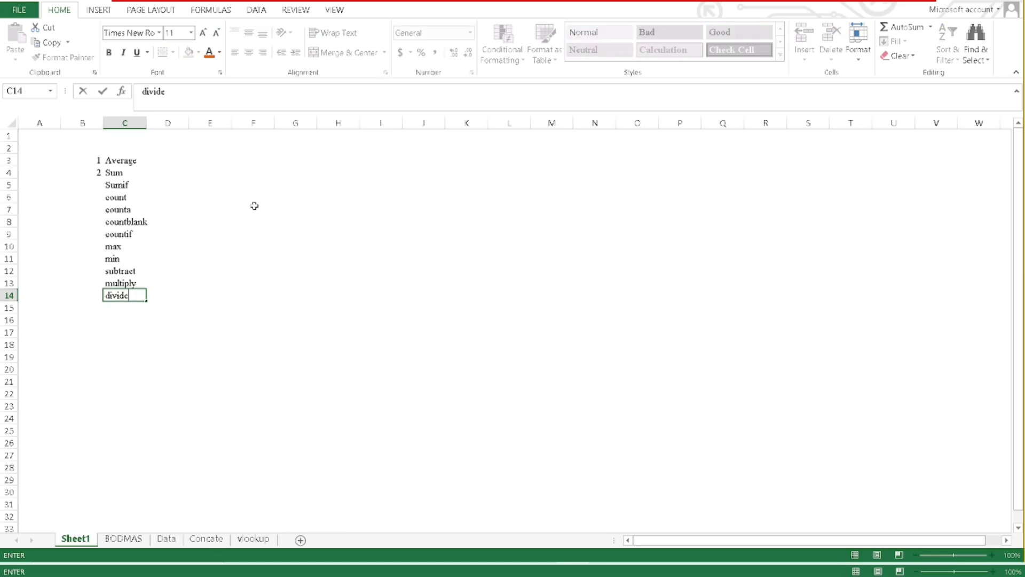
pyautogui.press('Return')
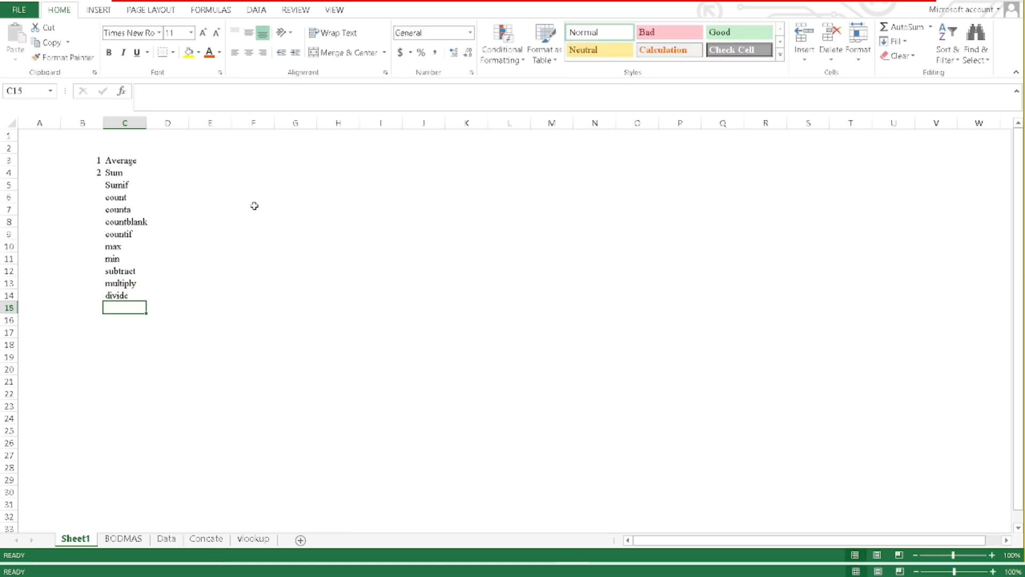
# Extend the serial numbers from B3:B4 down to 12 in B14, beside every listed function.
pyautogui.press('Left')
pyautogui.moveTo(92, 160); pyautogui.dragTo(106, 301)
pyautogui.click(125, 306)
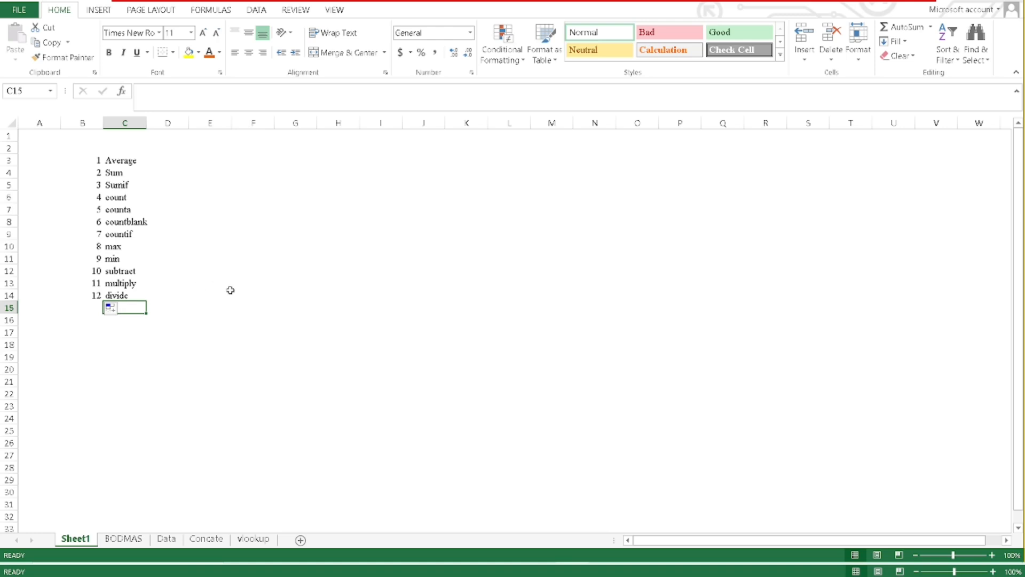
# Leave row 15 blank and enter "concatenate" in C16.
pyautogui.press('Return')
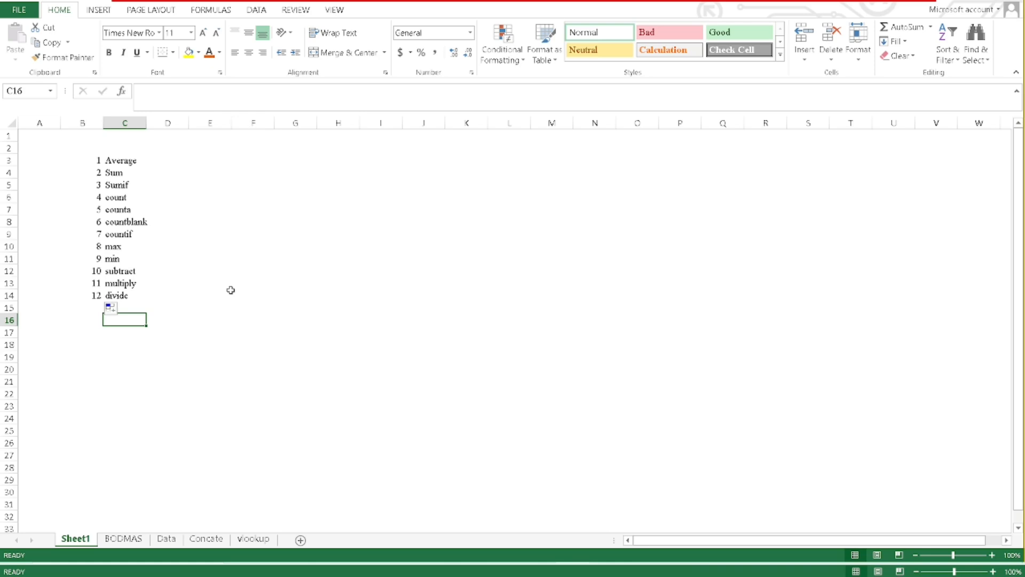
pyautogui.write('conc')
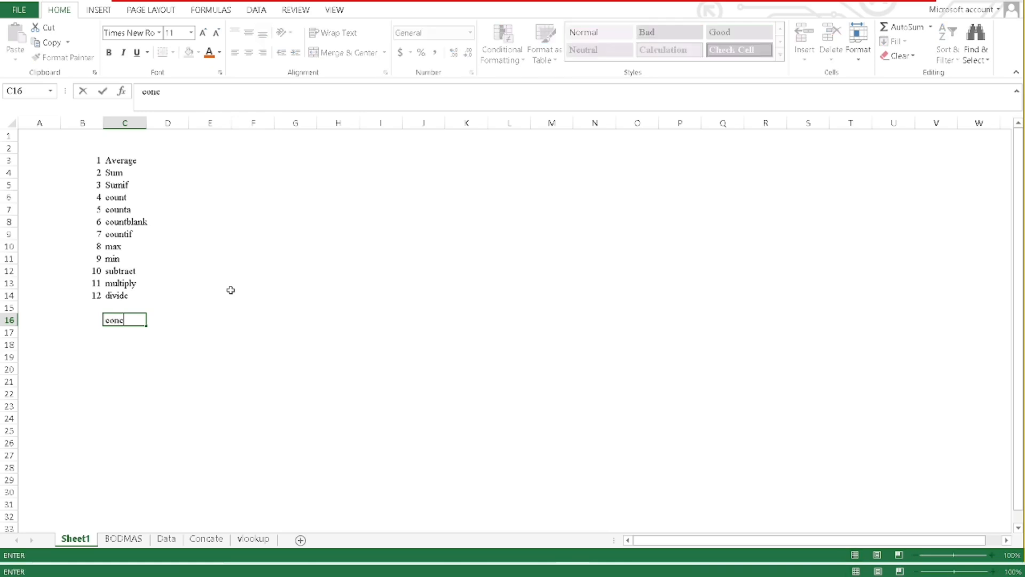
pyautogui.write('ateb-na')
pyautogui.press('BackSpace')
pyautogui.press('BackSpace')
pyautogui.press('BackSpace')
pyautogui.press('BackSpace')
pyautogui.press('BackSpace')
pyautogui.write('enate')
pyautogui.press('Return')
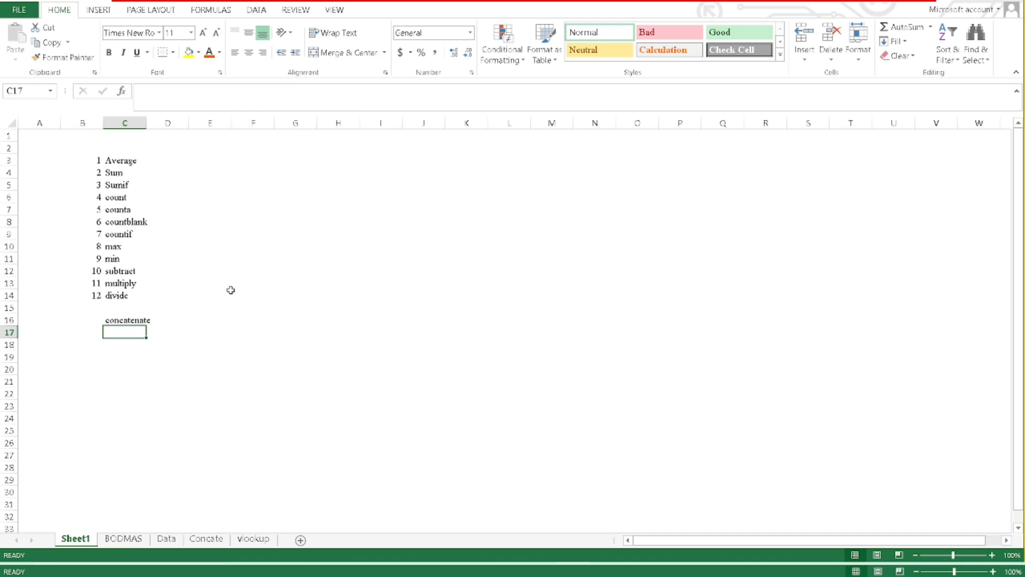
# Enter "vlookup" in C17 and "if" in C18.
pyautogui.write('vl')
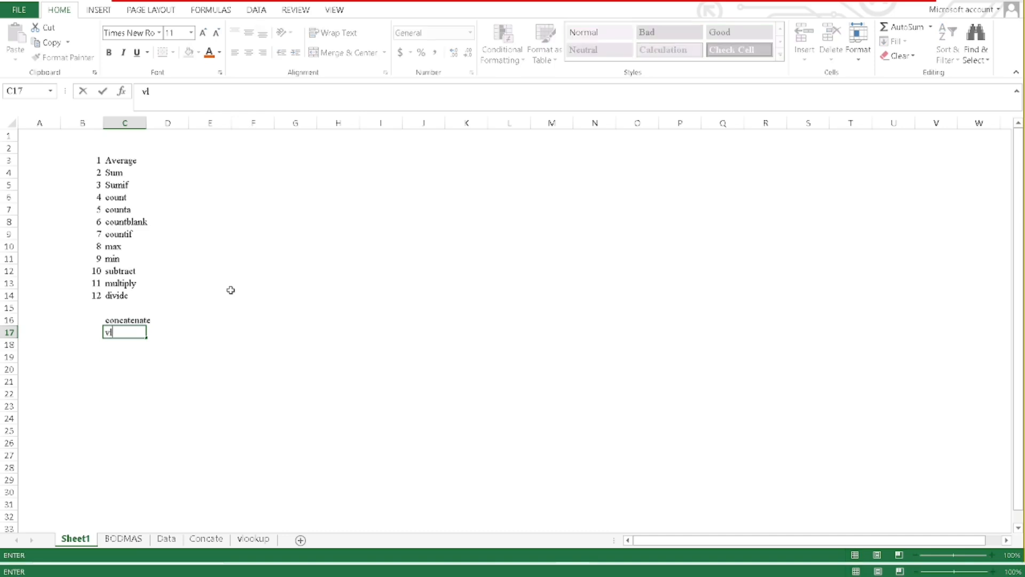
pyautogui.write('ookup')
pyautogui.press('Return')
pyautogui.write('if')
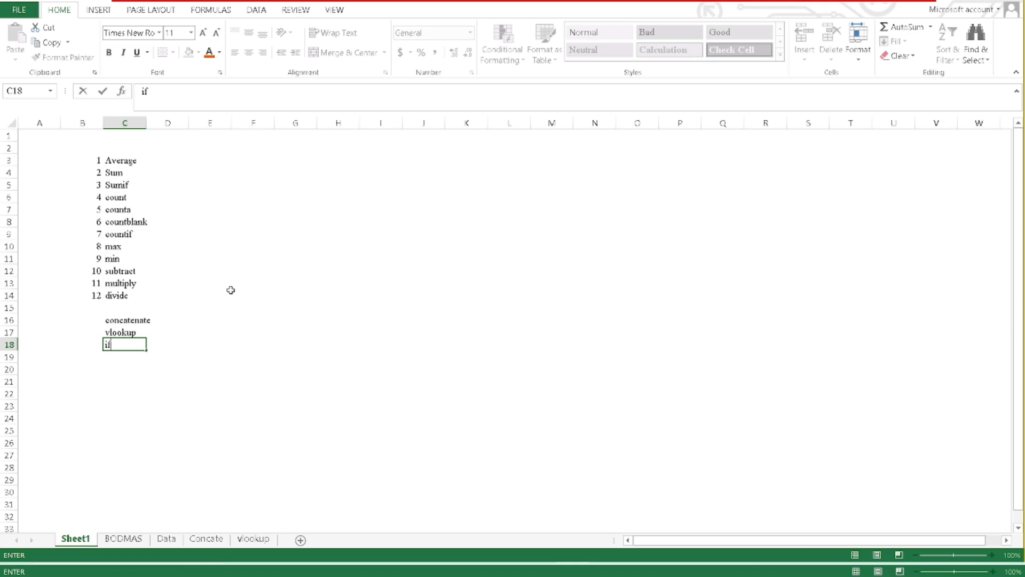
pyautogui.press('Return')
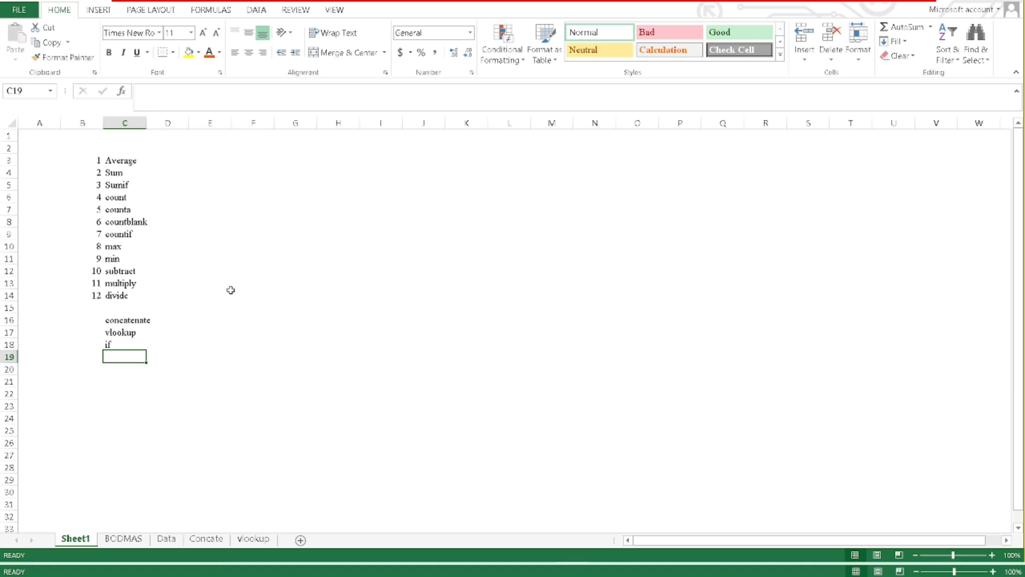
# Enter "drop down" in C19, below the "if" entry.
pyautogui.write('drop dwon')
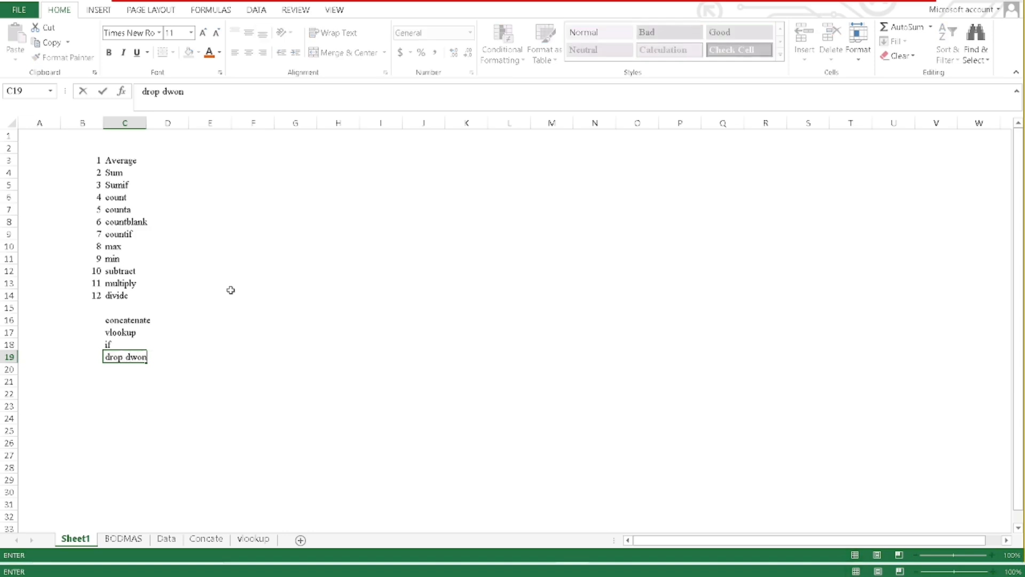
pyautogui.press('BackSpace')
pyautogui.press('BackSpace')
pyautogui.press('BackSpace')
pyautogui.press('BackSpace')
pyautogui.write('down')
pyautogui.press('Return')
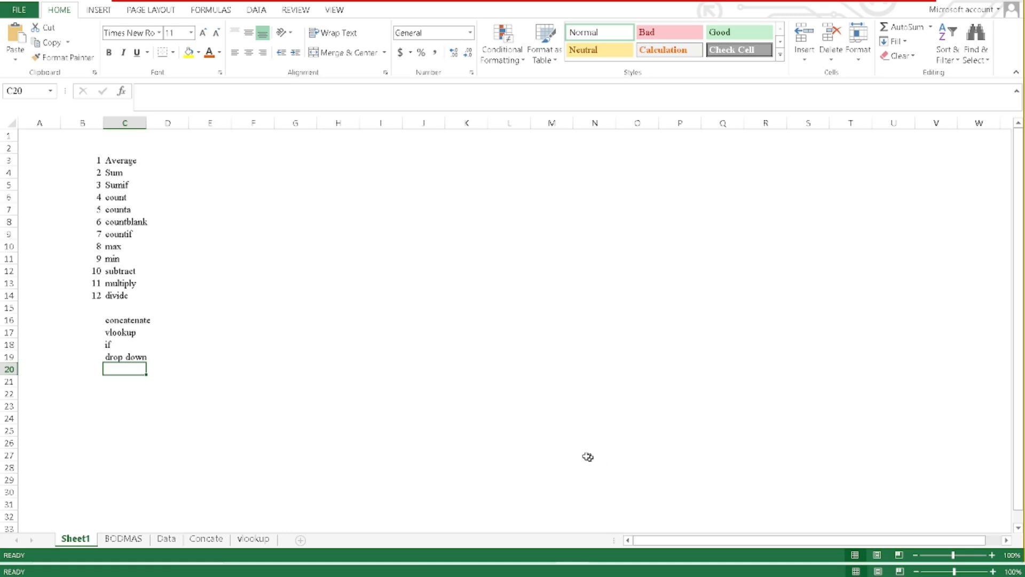
# Review the free minutes, cost per minute and minutes used in the Call Charges table on the BODMAS sheet.
pyautogui.click(124, 539)
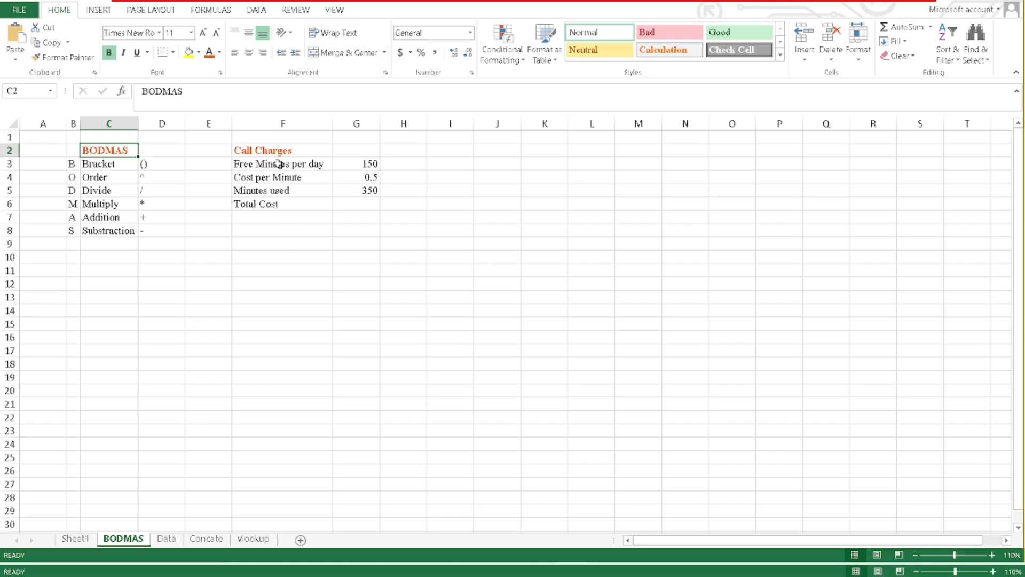
pyautogui.moveTo(245, 150); pyautogui.dragTo(353, 206)
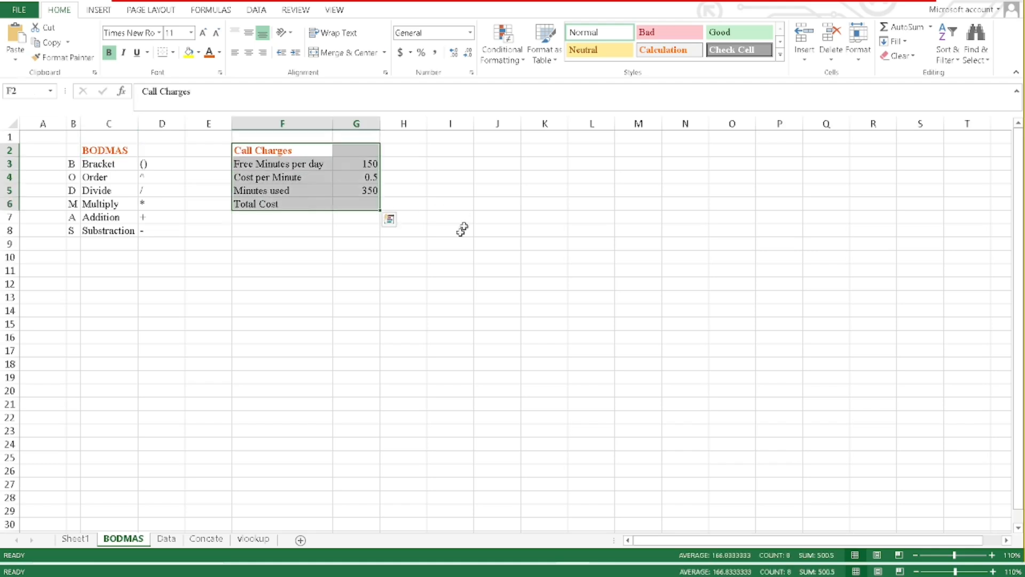
pyautogui.click(303, 218)
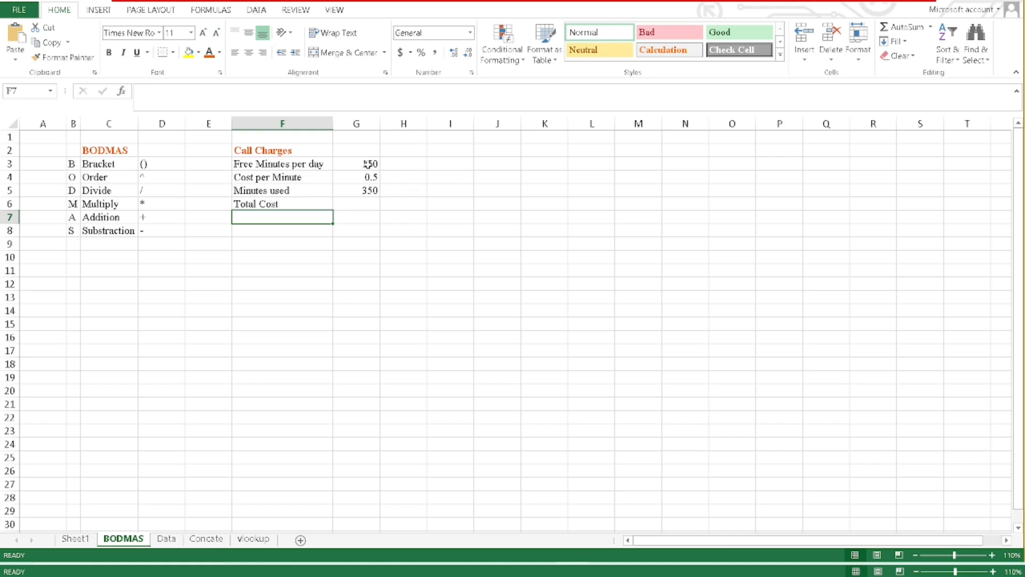
pyautogui.click(372, 164)
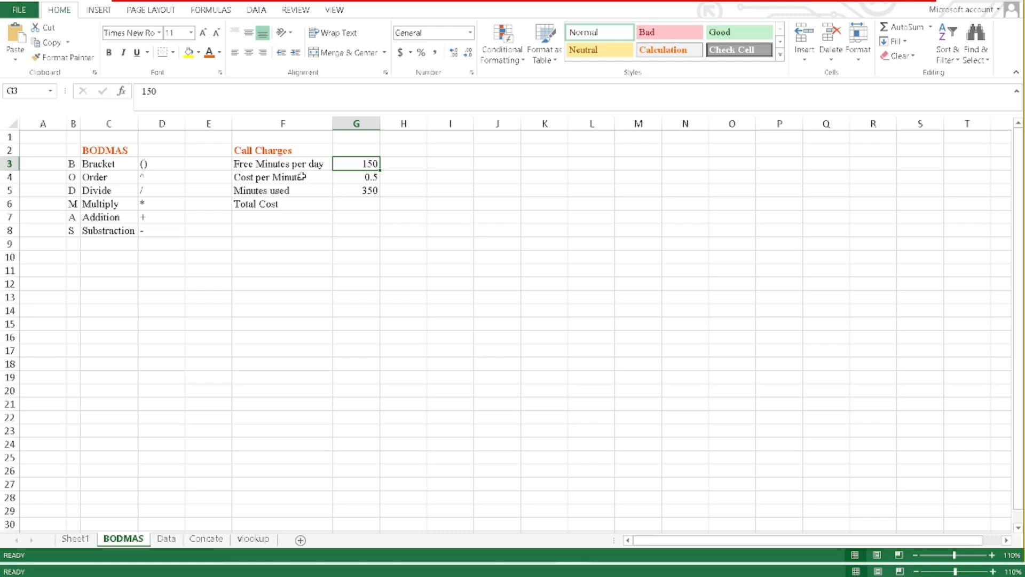
pyautogui.moveTo(293, 176); pyautogui.dragTo(361, 179)
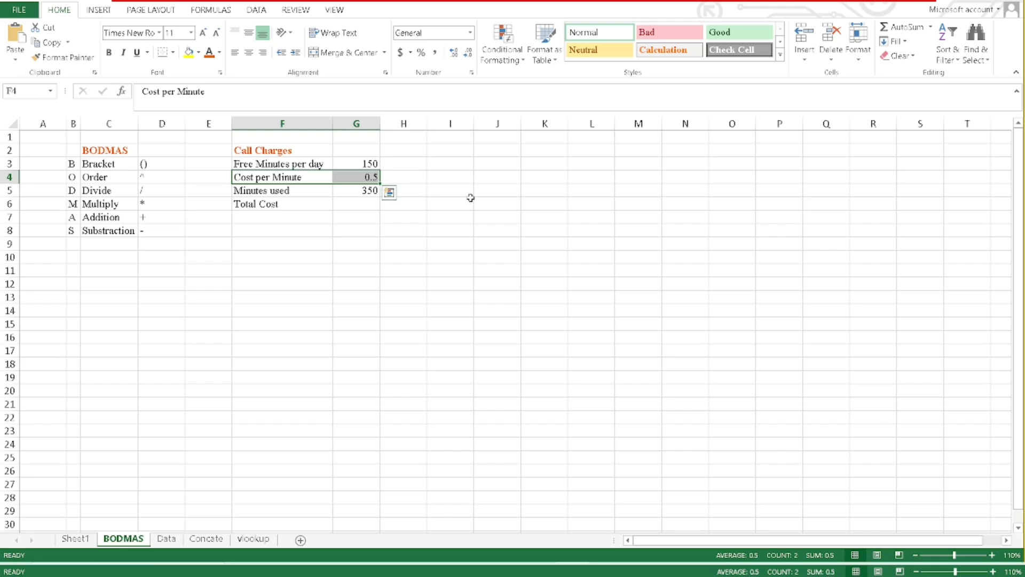
pyautogui.click(316, 271)
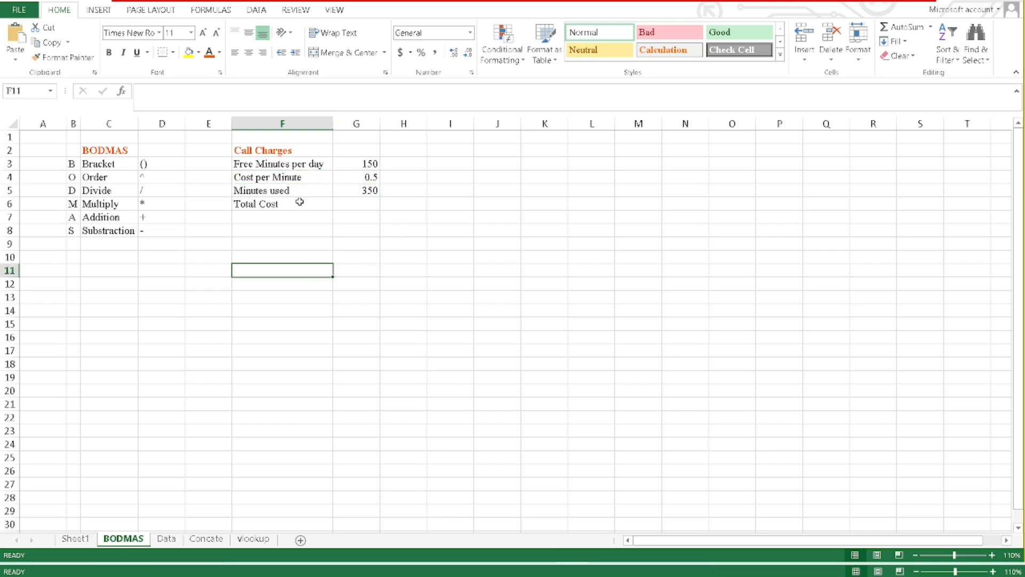
pyautogui.click(368, 190)
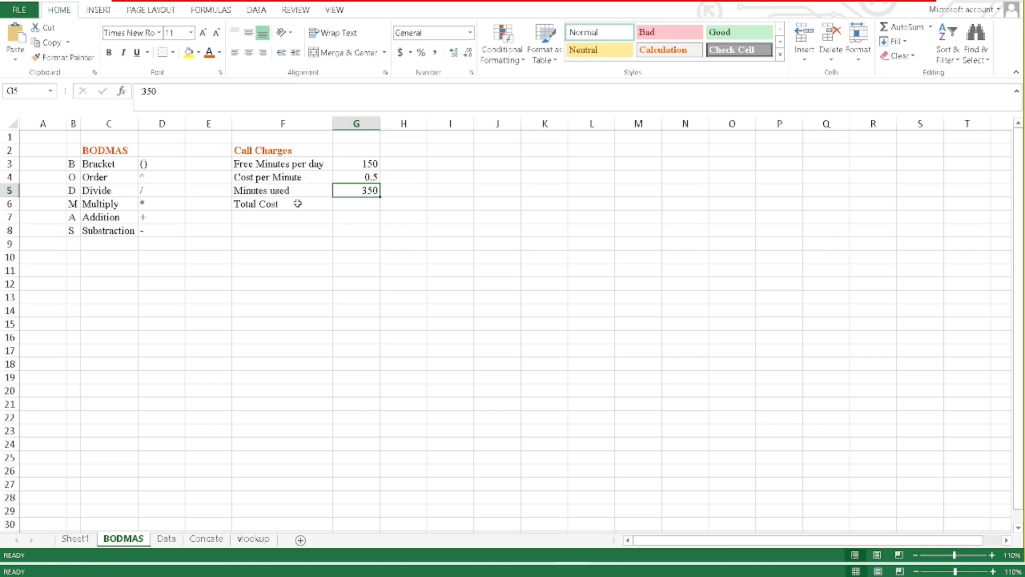
# Enter the Total Cost formula =G5-G3*G4 in G6, without brackets.
pyautogui.click(367, 203)
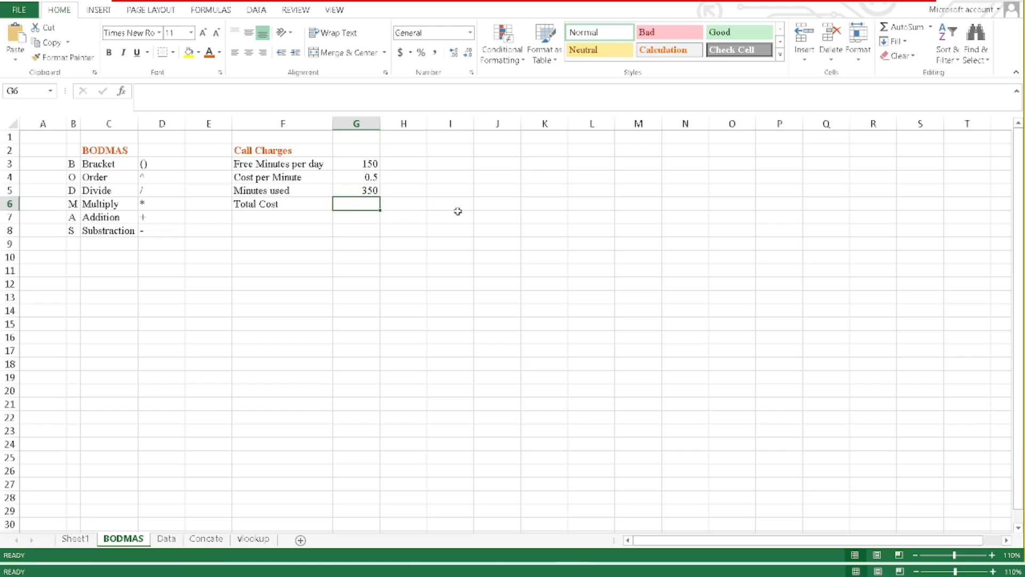
pyautogui.write('=')
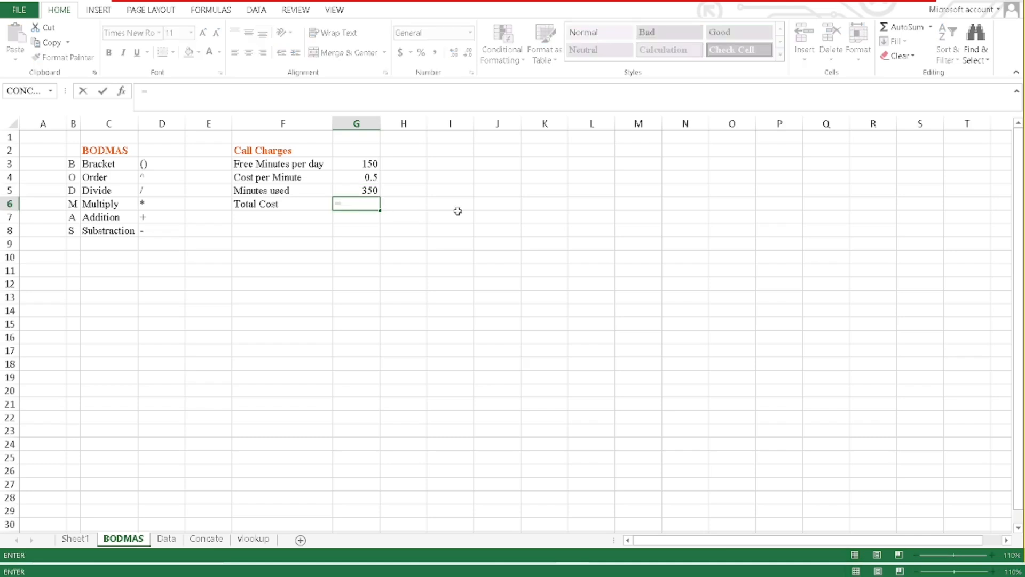
pyautogui.click(357, 164)
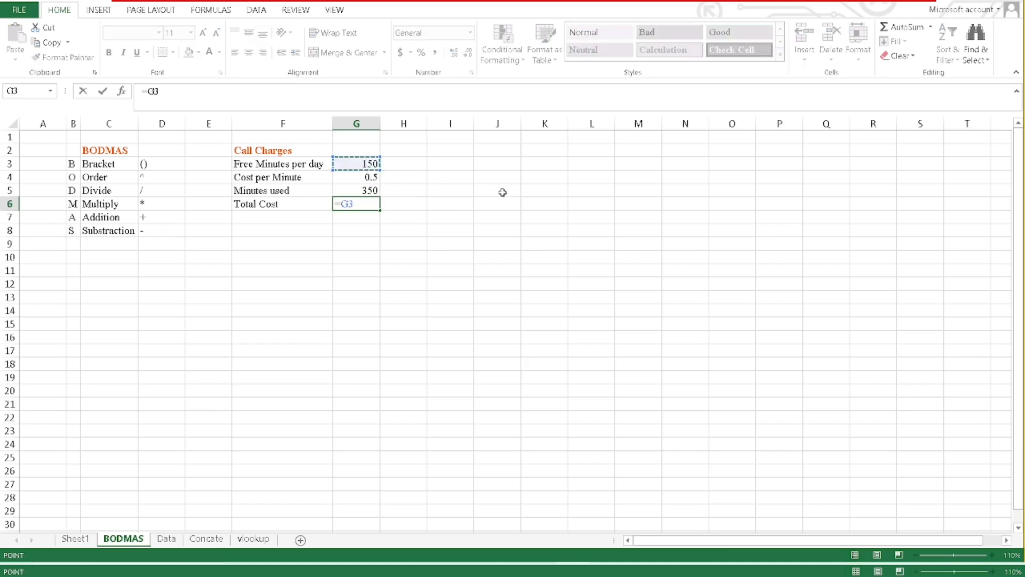
pyautogui.click(356, 190)
pyautogui.write('-')
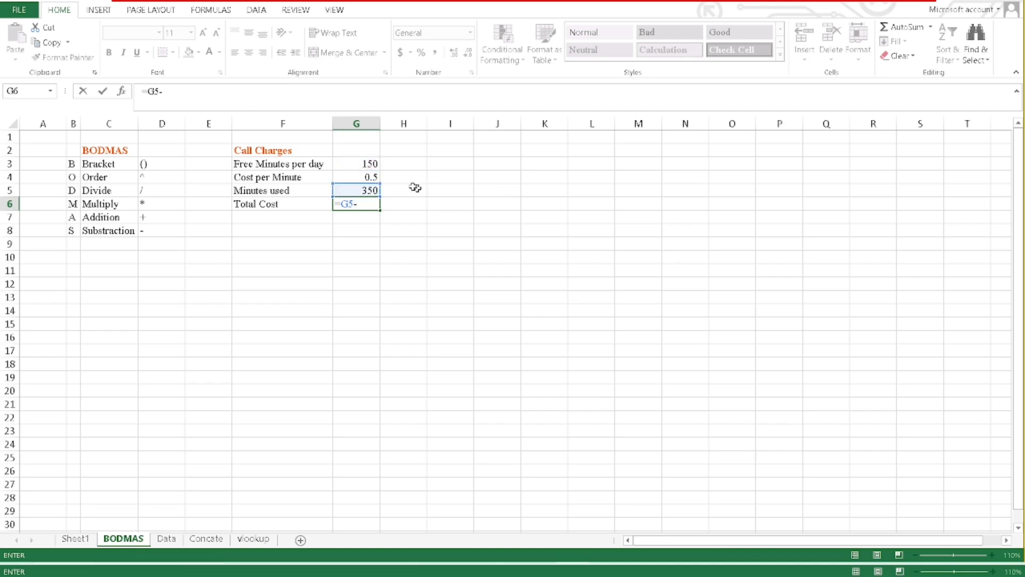
pyautogui.click(352, 163)
pyautogui.write('*')
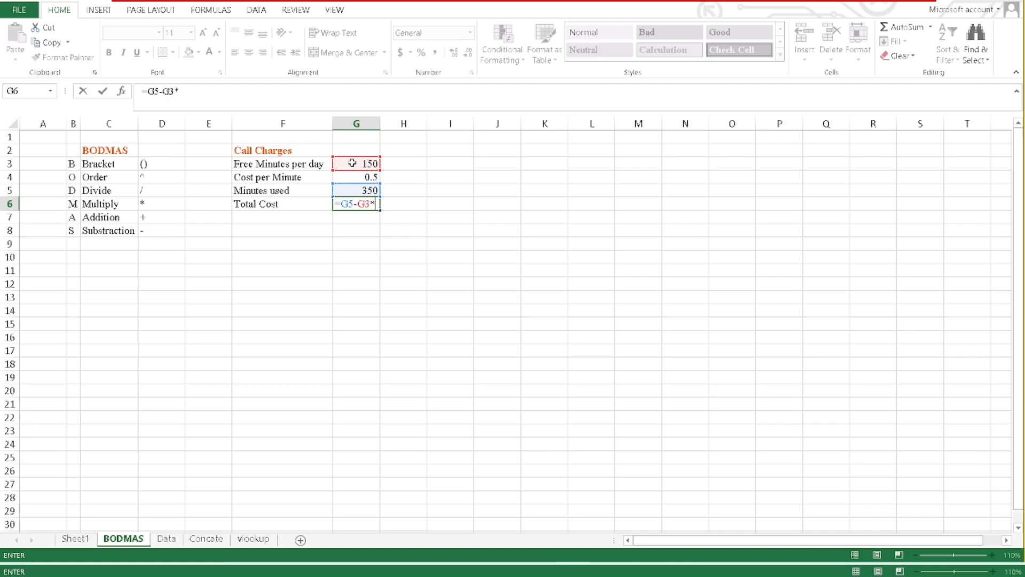
pyautogui.click(355, 176)
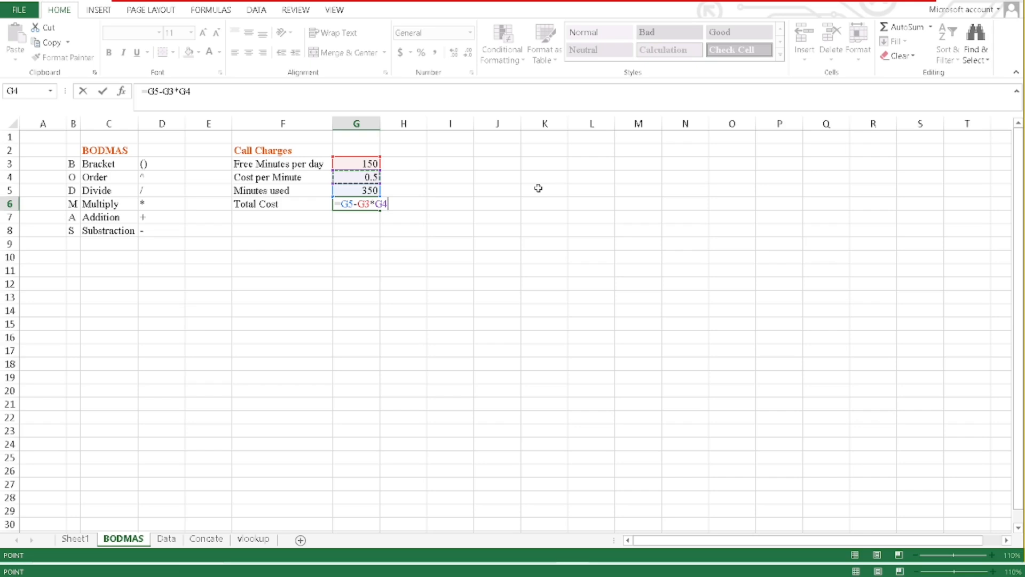
pyautogui.press('Return')
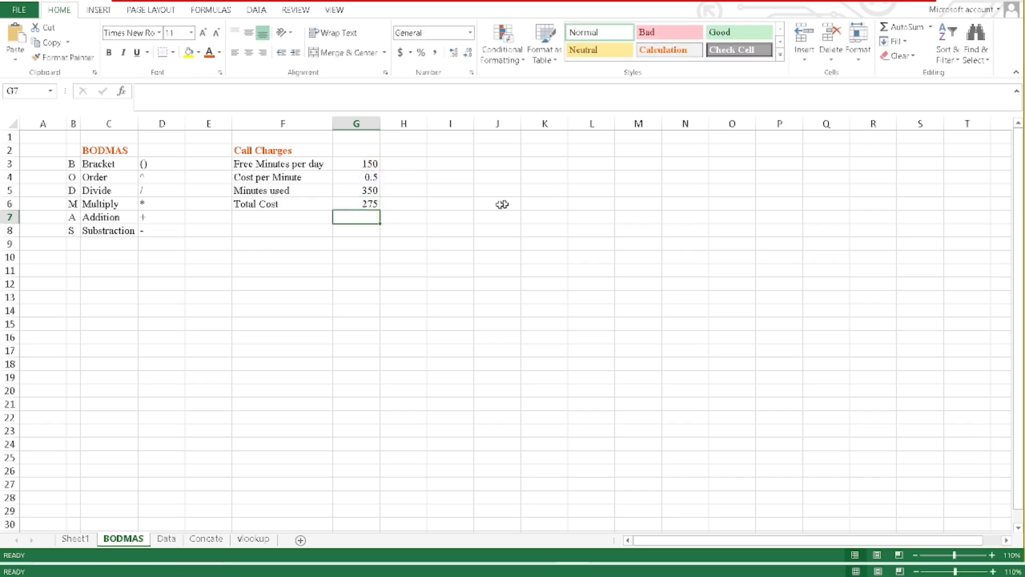
# Bracket the subtraction in the Total Cost formula in G6 so it reads =(G5-G3)*G4.
pyautogui.click(372, 206)
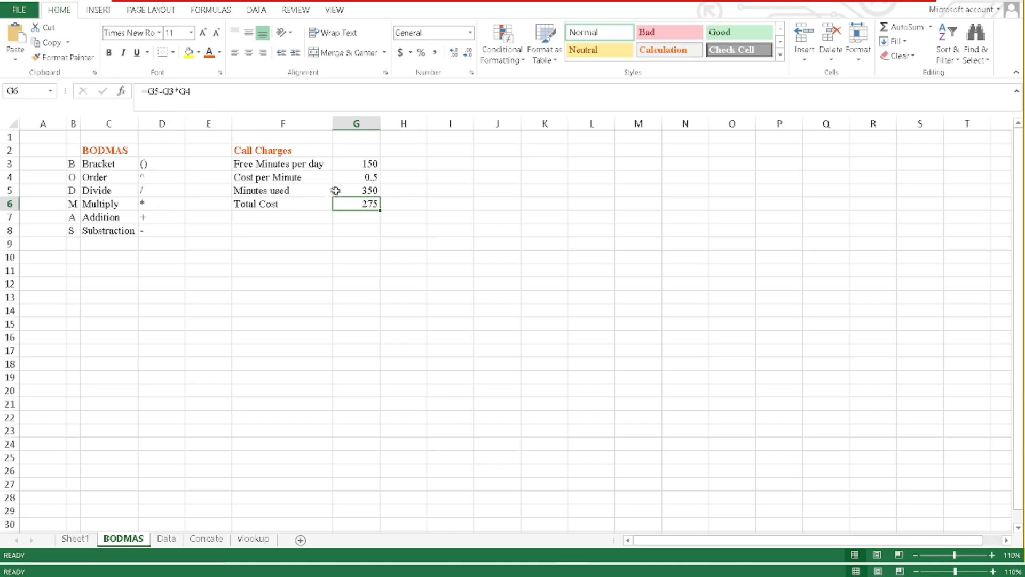
pyautogui.doubleClick(351, 202)
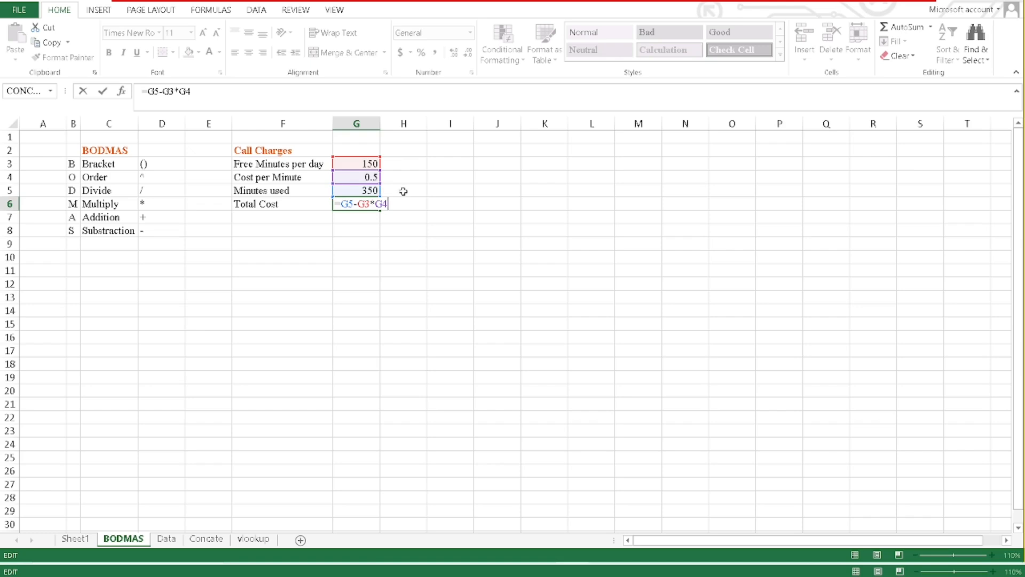
pyautogui.hotkey('ctrl', 'Return')
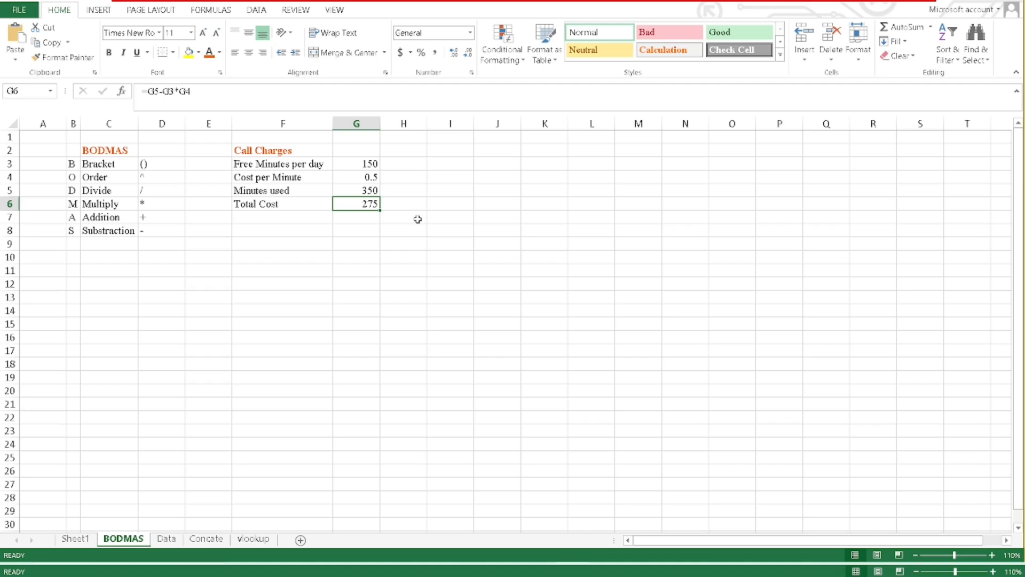
pyautogui.click(161, 103)
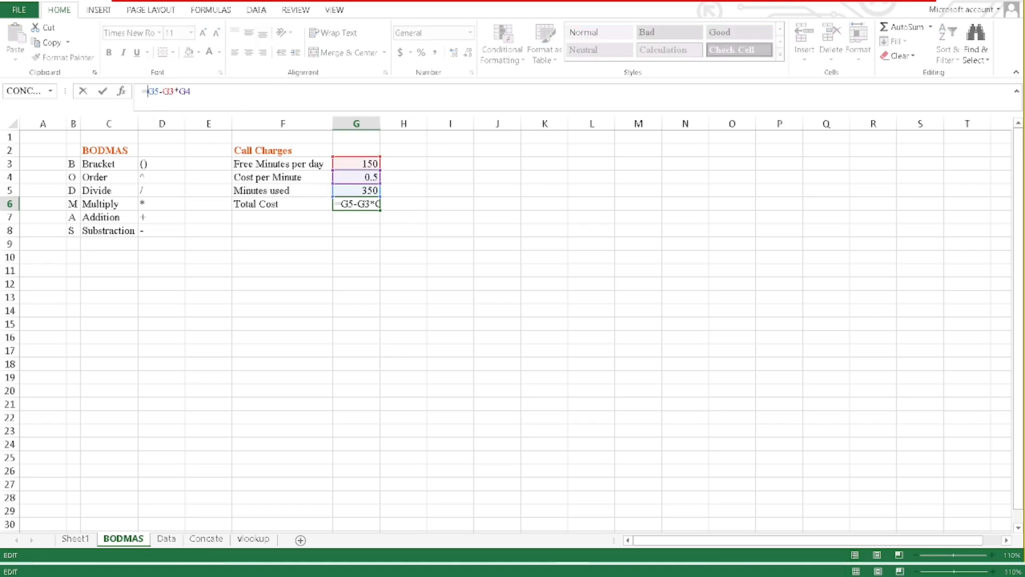
pyautogui.write('(')
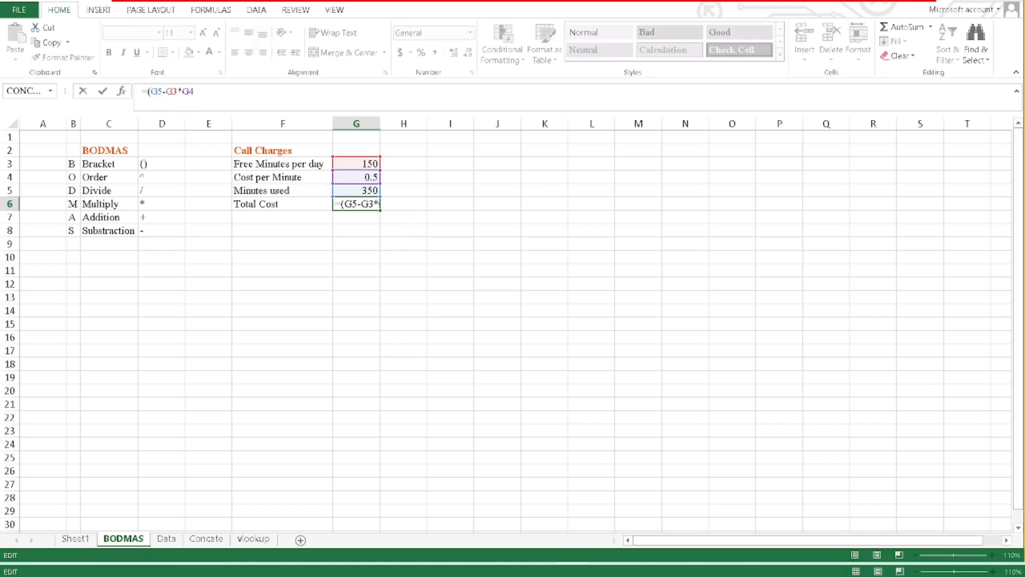
pyautogui.write(')')
pyautogui.press('Return')
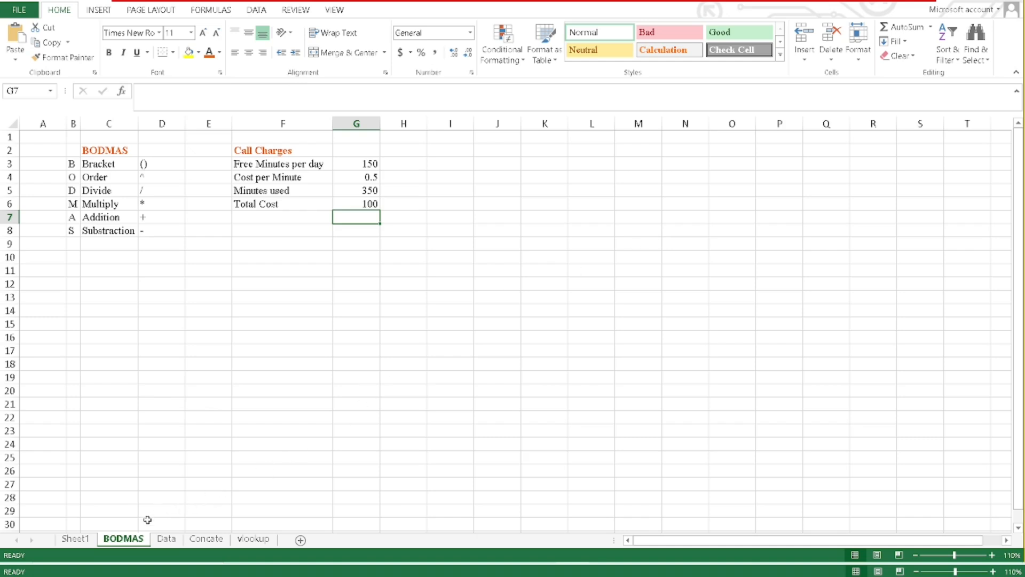
# On the Data sheet, clear the grade entries in column G and make the headers in C2:E2 bold.
pyautogui.click(166, 538)
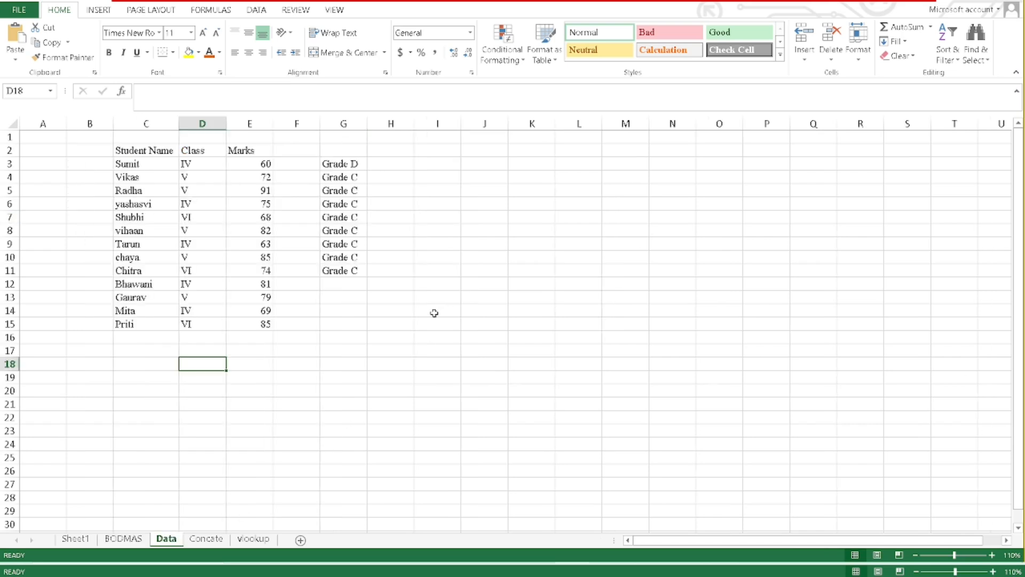
pyautogui.moveTo(133, 152); pyautogui.dragTo(243, 152)
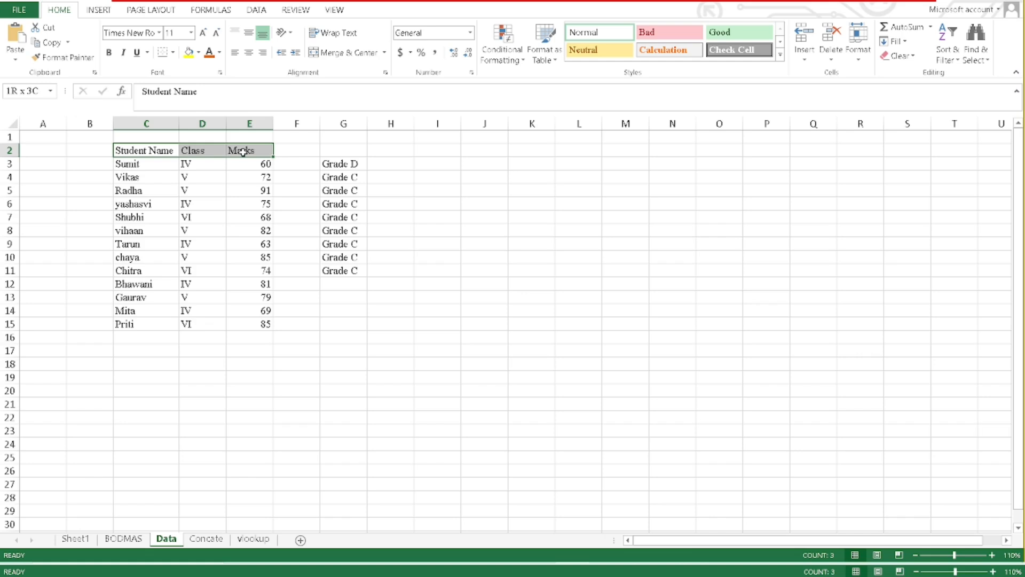
pyautogui.click(341, 121)
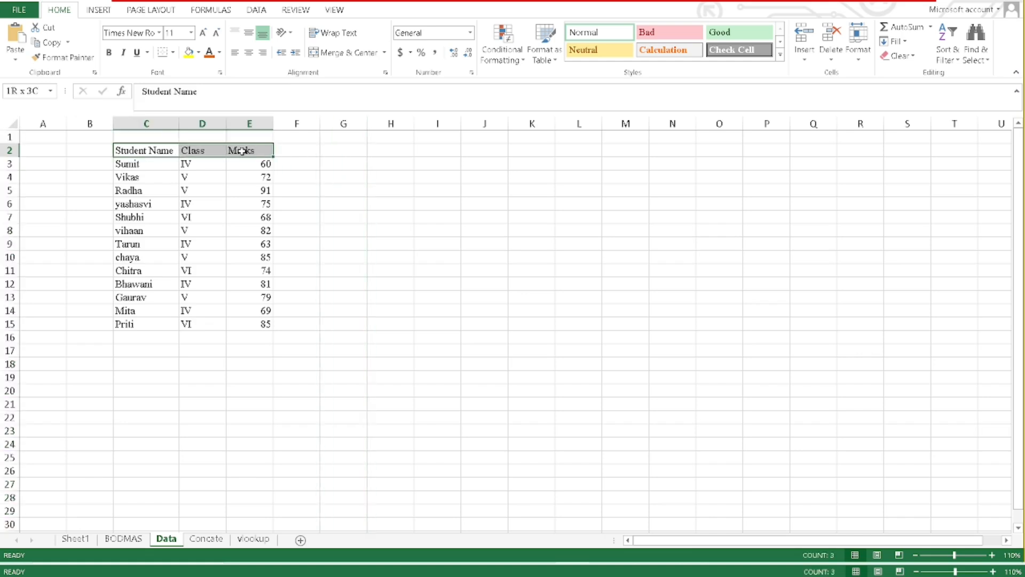
pyautogui.hotkey('ctrl', 'b')
pyautogui.click(359, 190)
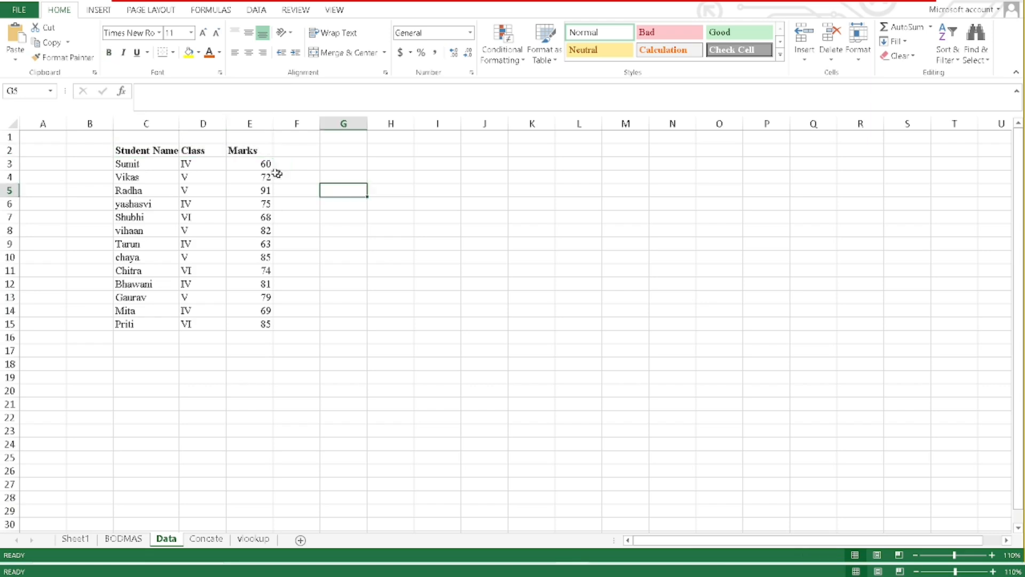
# Autofit columns C to E and look over the student names, classes and marks.
pyautogui.moveTo(146, 123); pyautogui.dragTo(249, 124)
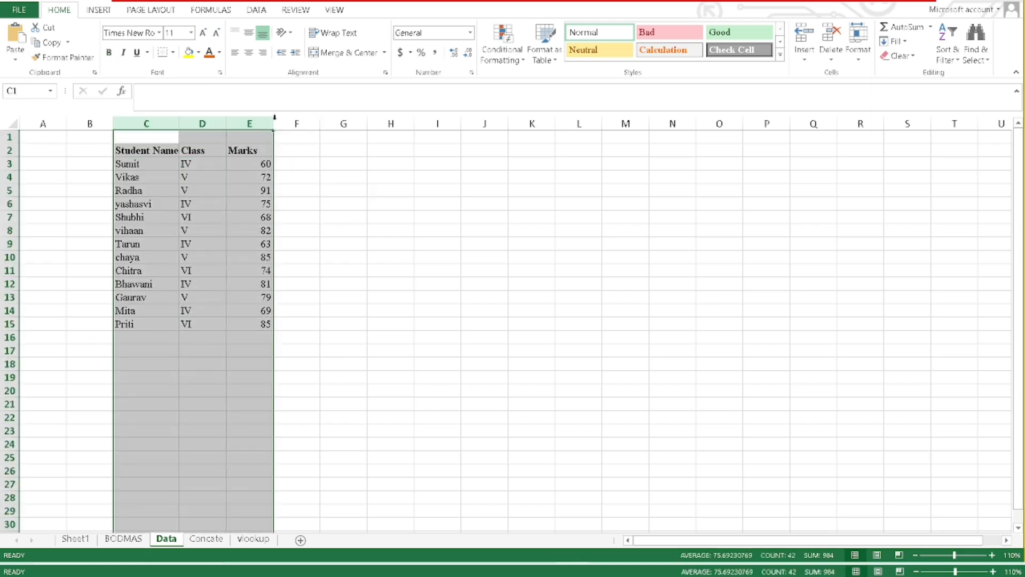
pyautogui.doubleClick(273, 123)
pyautogui.moveTo(136, 163); pyautogui.dragTo(155, 321)
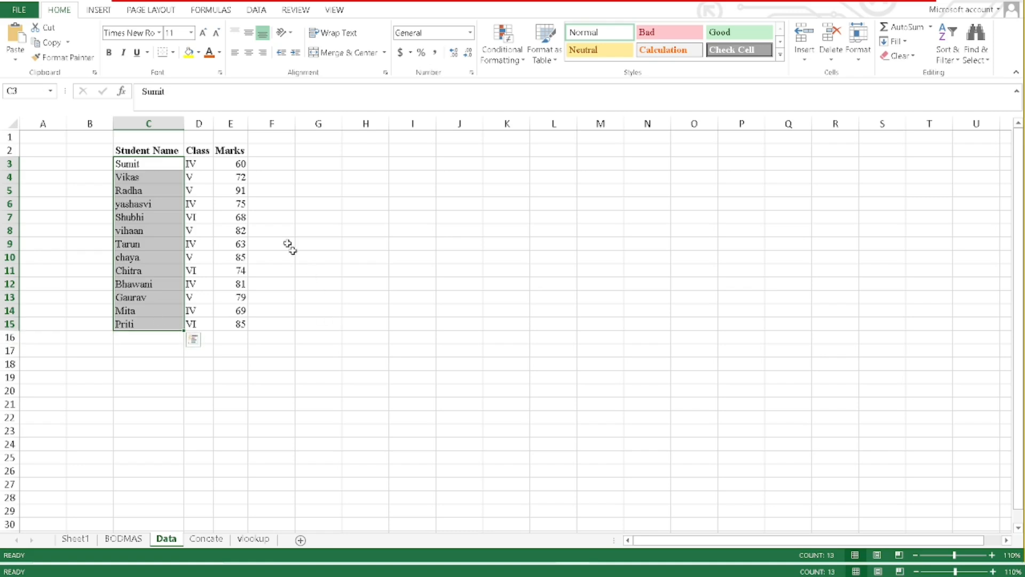
pyautogui.moveTo(199, 162); pyautogui.dragTo(198, 327)
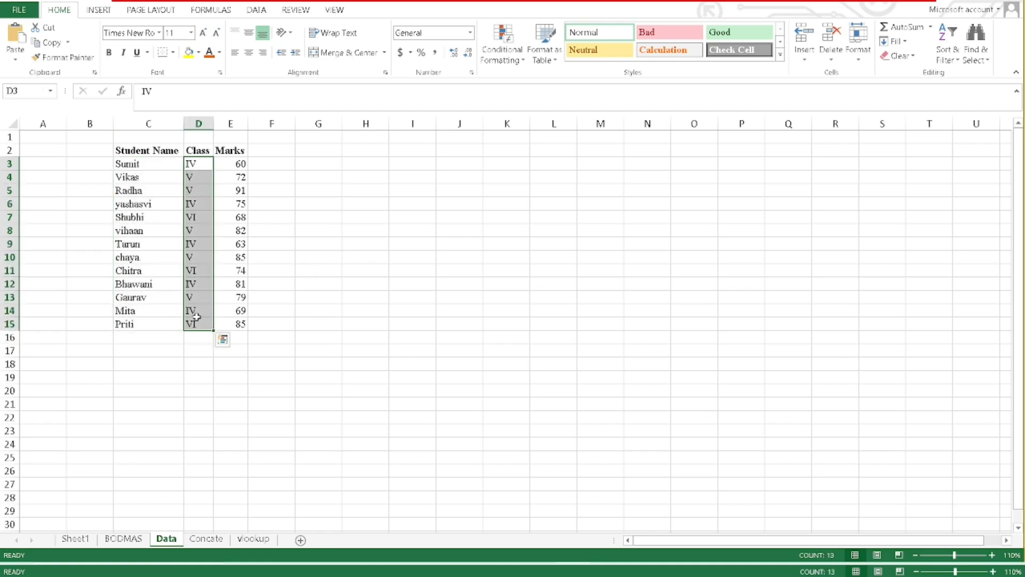
pyautogui.moveTo(230, 164); pyautogui.dragTo(233, 335)
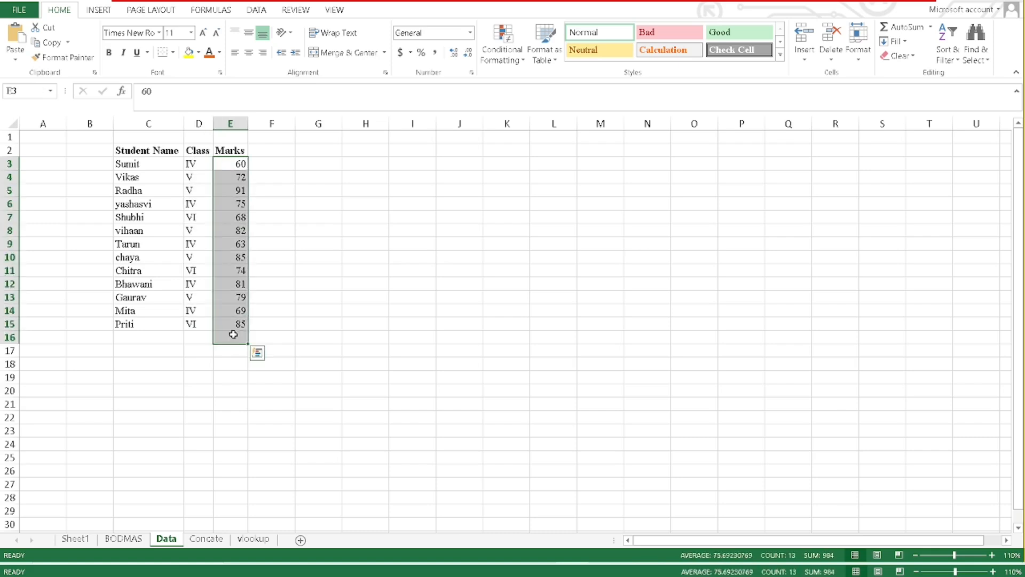
# Copy the numbered function list in B3:C15 of Sheet1 to the Data sheet, starting at N2.
pyautogui.click(80, 539)
pyautogui.moveTo(92, 160); pyautogui.dragTo(143, 310)
pyautogui.hotkey('ctrl', 'c')
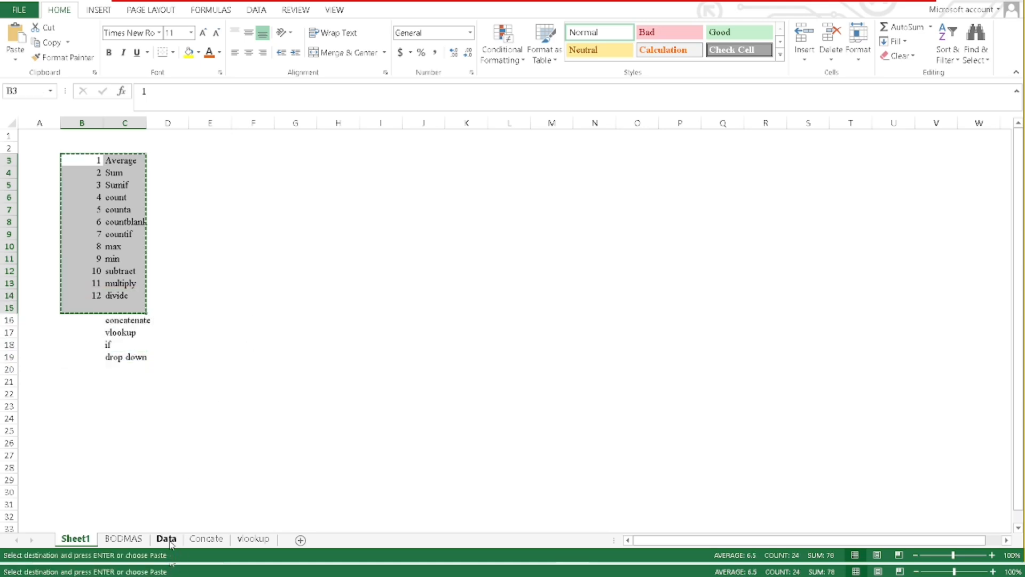
pyautogui.click(166, 539)
pyautogui.click(662, 151)
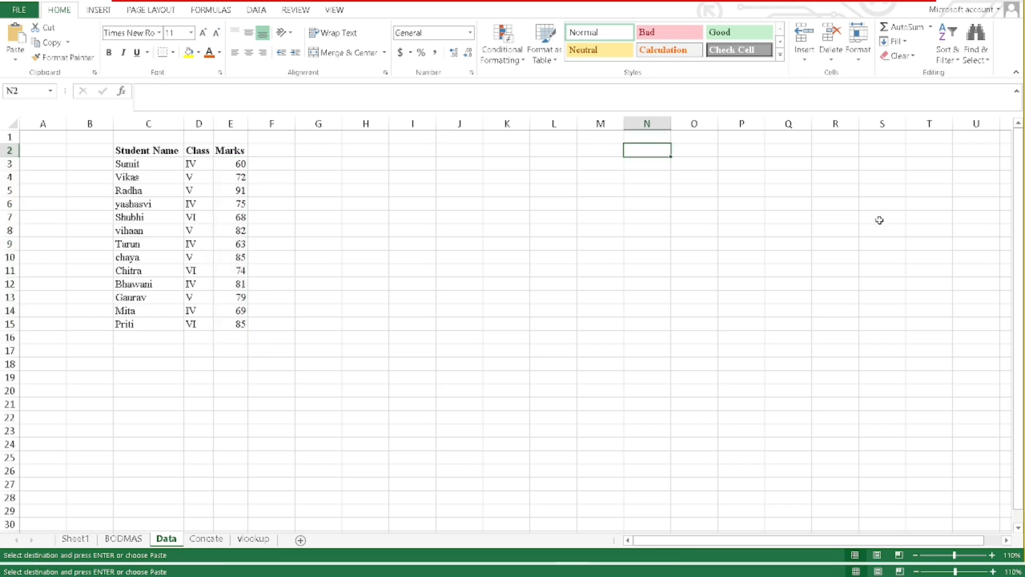
pyautogui.hotkey('ctrl', 'v')
pyautogui.click(801, 240)
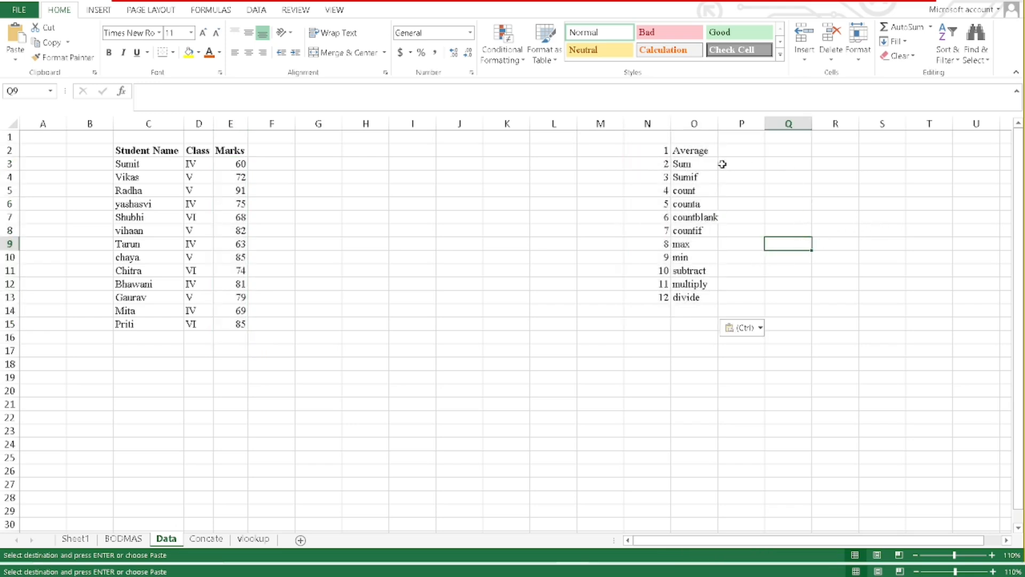
# Enter the label "Average" in C17, below the student table.
pyautogui.click(688, 151)
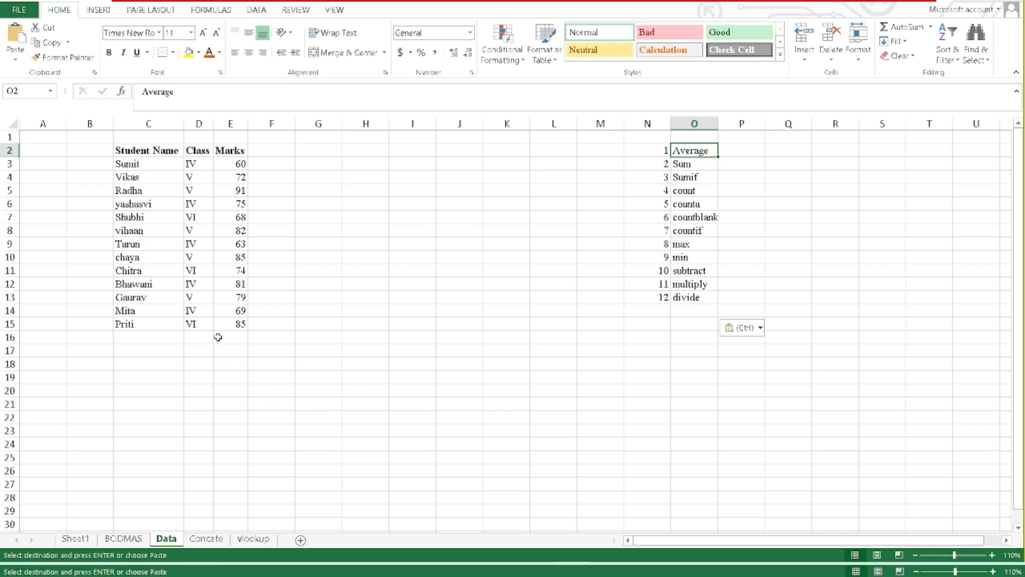
pyautogui.click(144, 349)
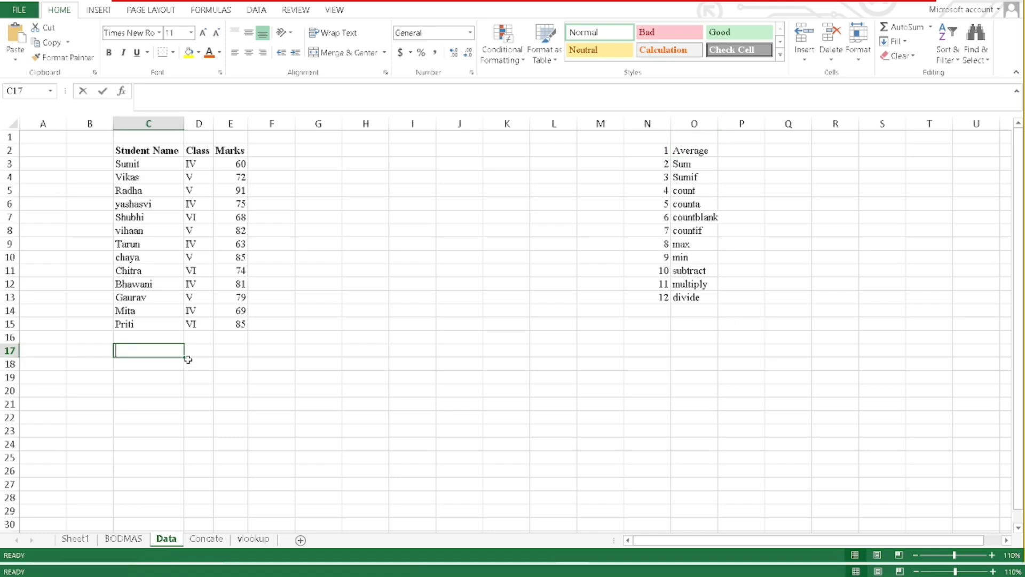
pyautogui.write('Aveg')
pyautogui.press('BackSpace')
pyautogui.write('rage')
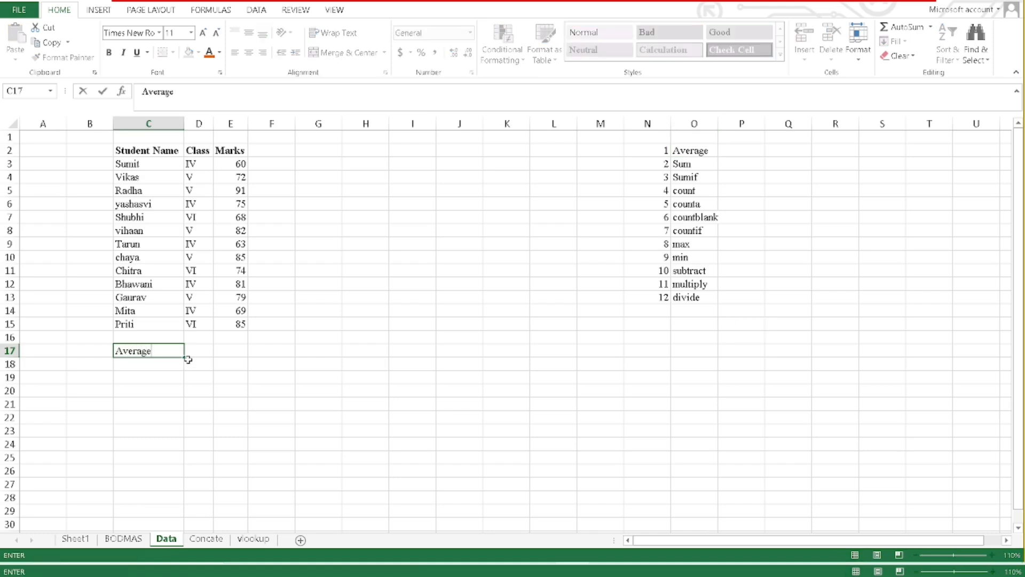
# Enter =AVERAGE(60,72,91,75) in E17 and check it against the first four marks in column E.
pyautogui.press('Tab')
pyautogui.press('Tab')
pyautogui.write('=')
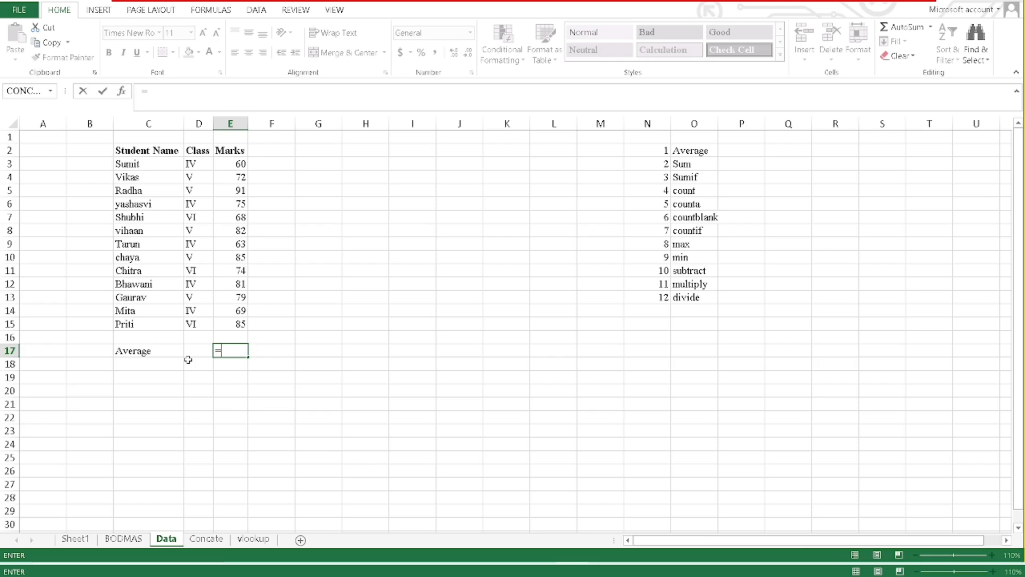
pyautogui.write('av')
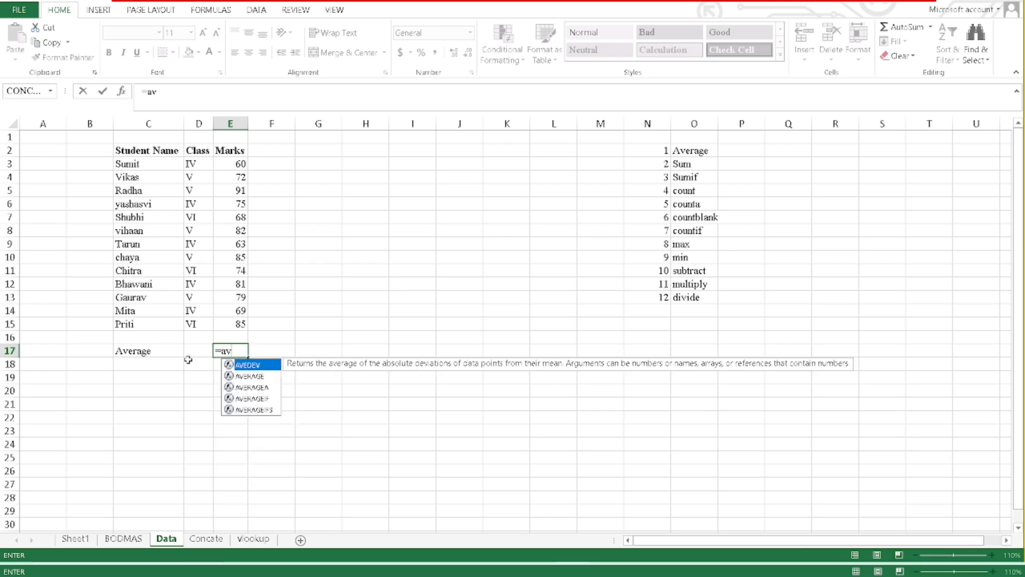
pyautogui.press('Down')
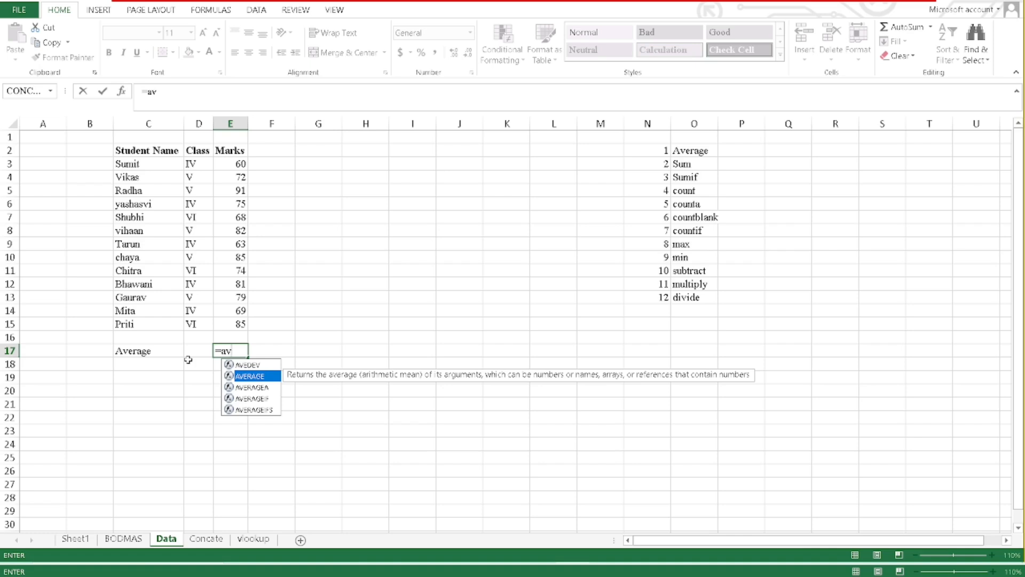
pyautogui.press('Tab')
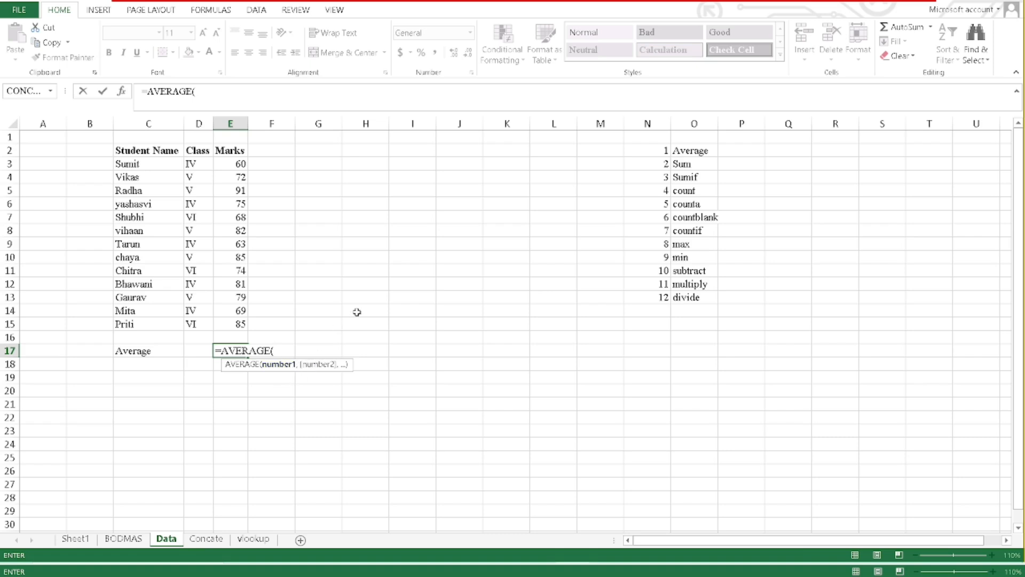
pyautogui.write('60,')
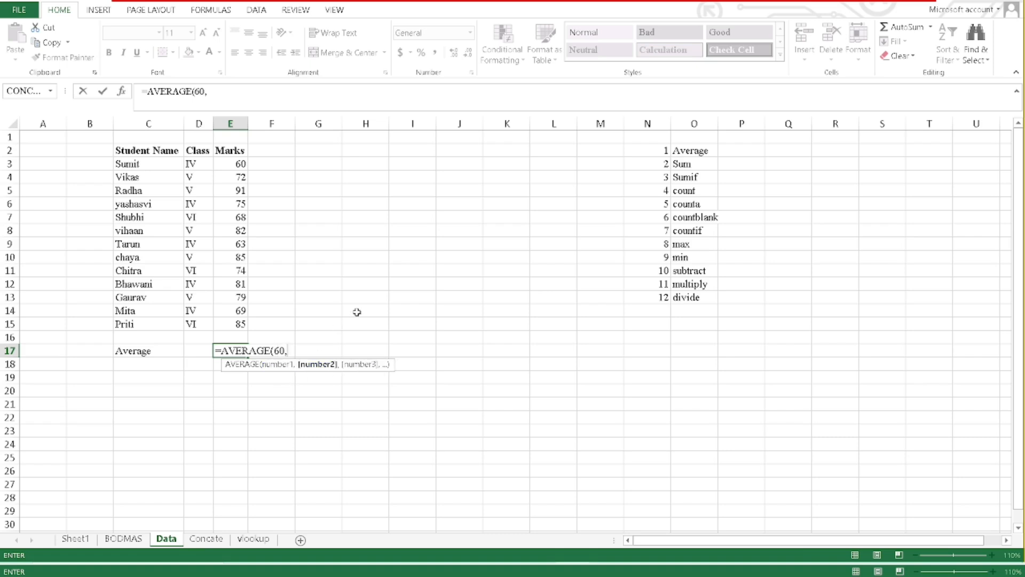
pyautogui.write('72,91')
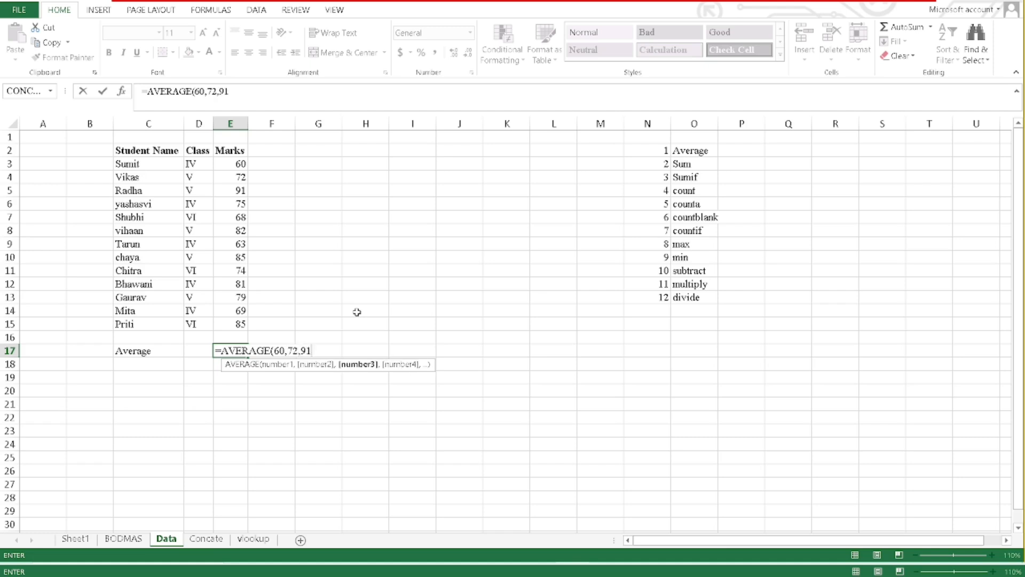
pyautogui.write(',75)')
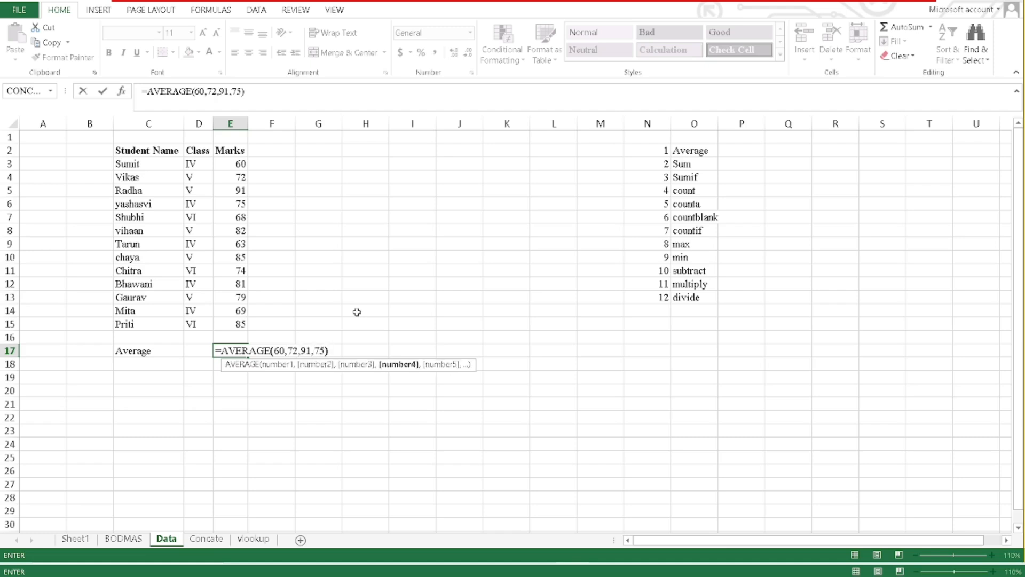
pyautogui.press('Return')
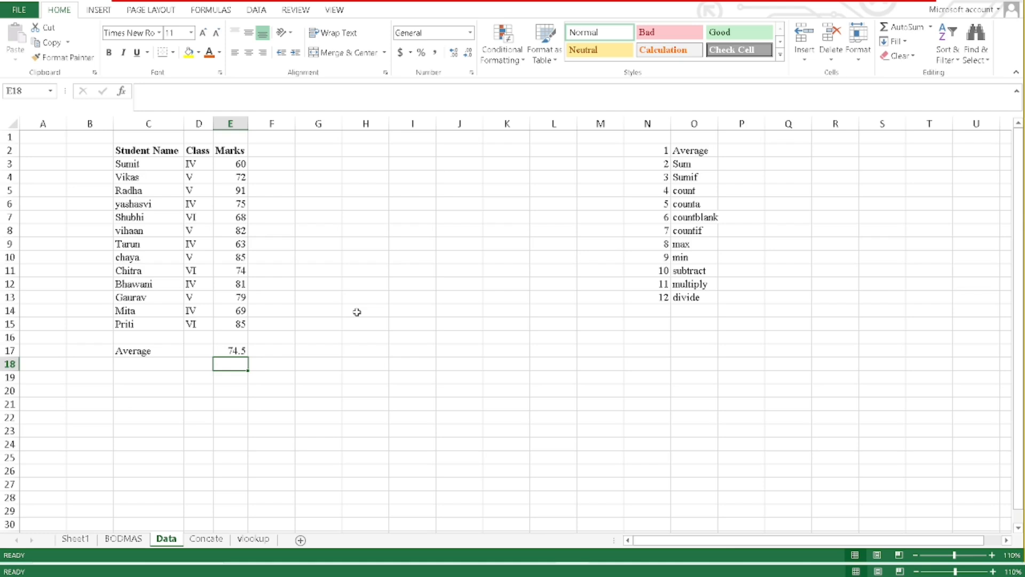
pyautogui.click(233, 350)
pyautogui.moveTo(233, 154); pyautogui.dragTo(235, 206)
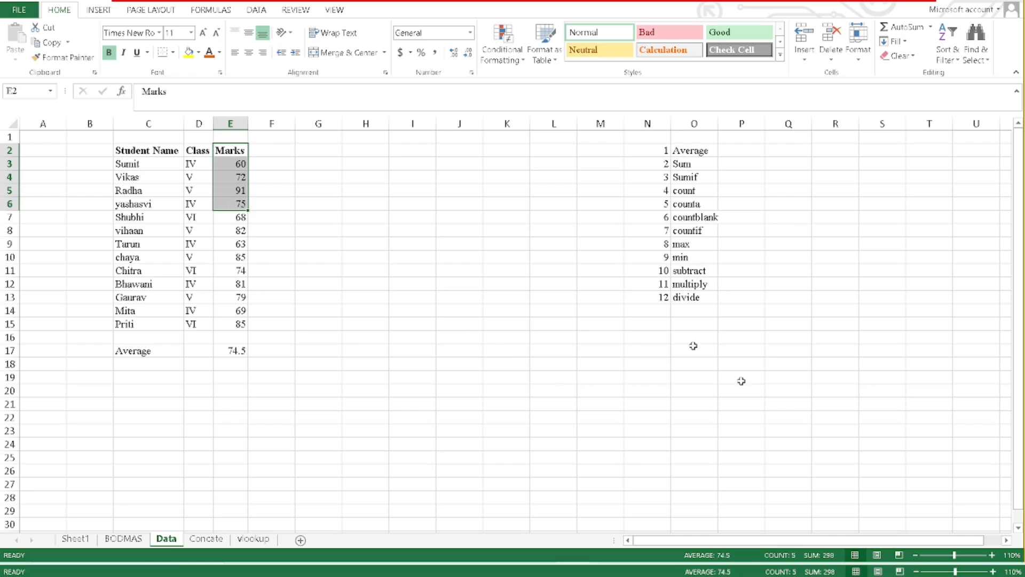
# Replace the formula in E17 with the average of the marks range E3:E15 and review the marks it covers.
pyautogui.click(235, 351)
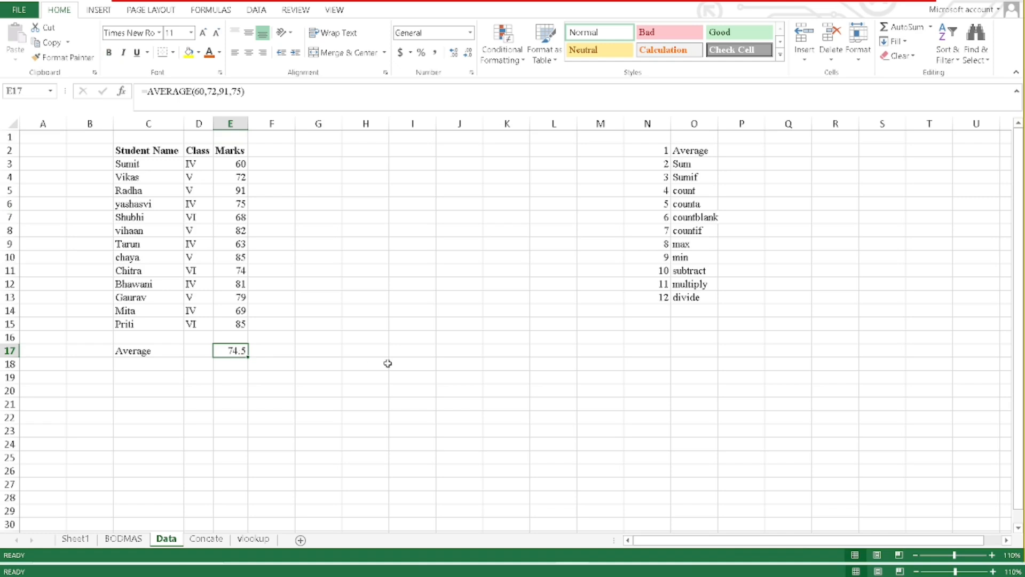
pyautogui.write('=')
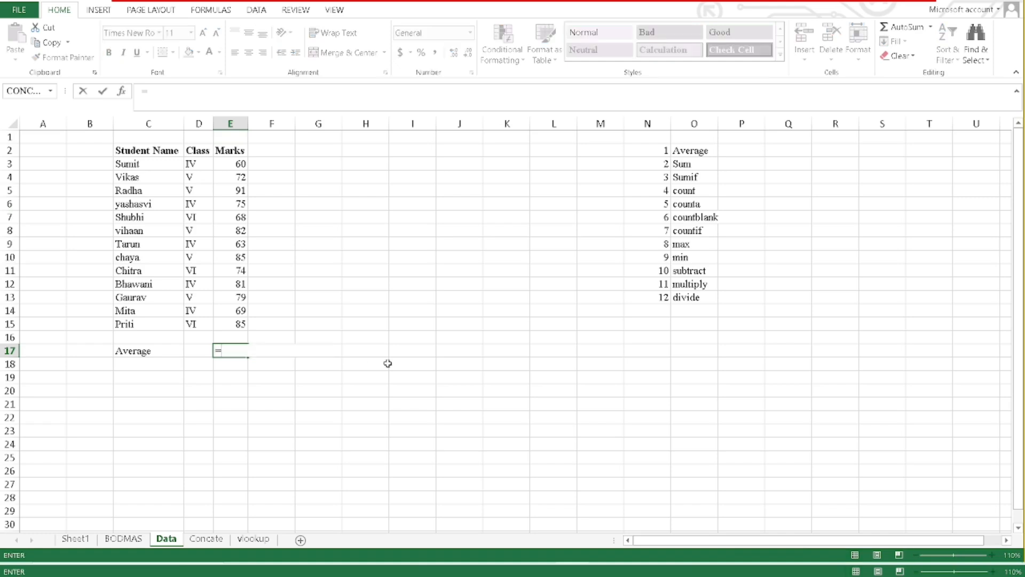
pyautogui.write('r')
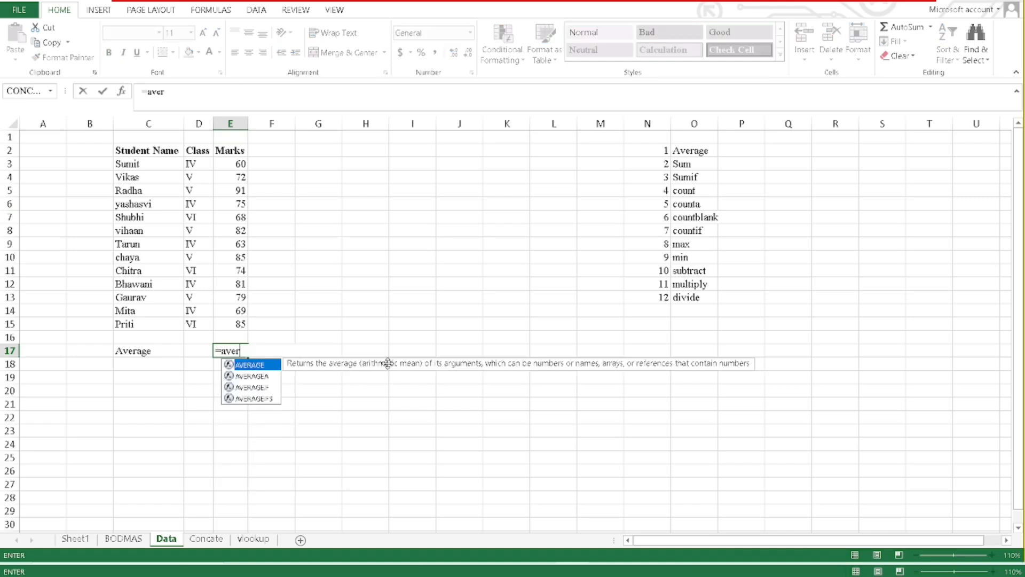
pyautogui.press('Tab')
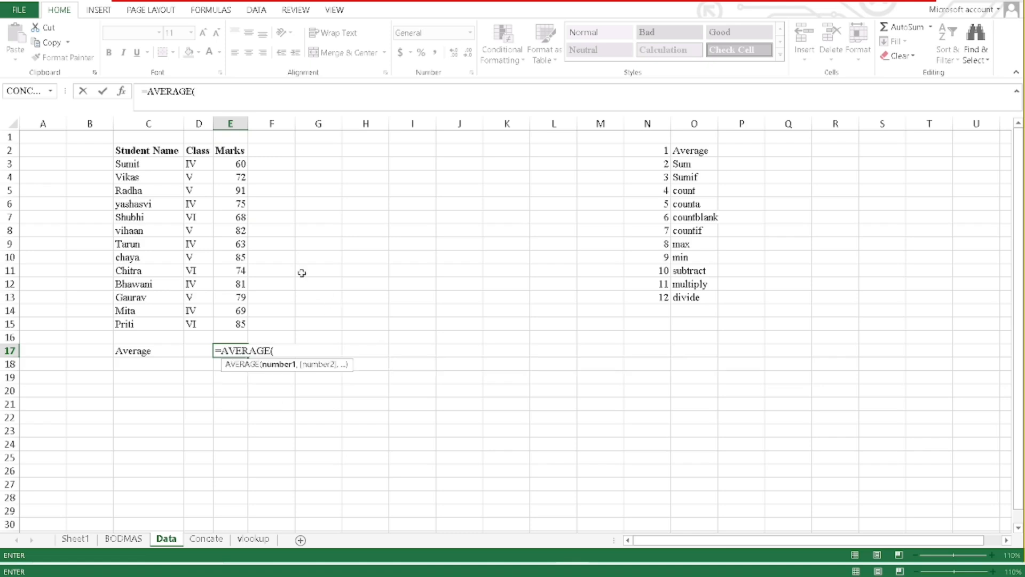
pyautogui.click(230, 168)
pyautogui.moveTo(230, 170); pyautogui.dragTo(233, 324)
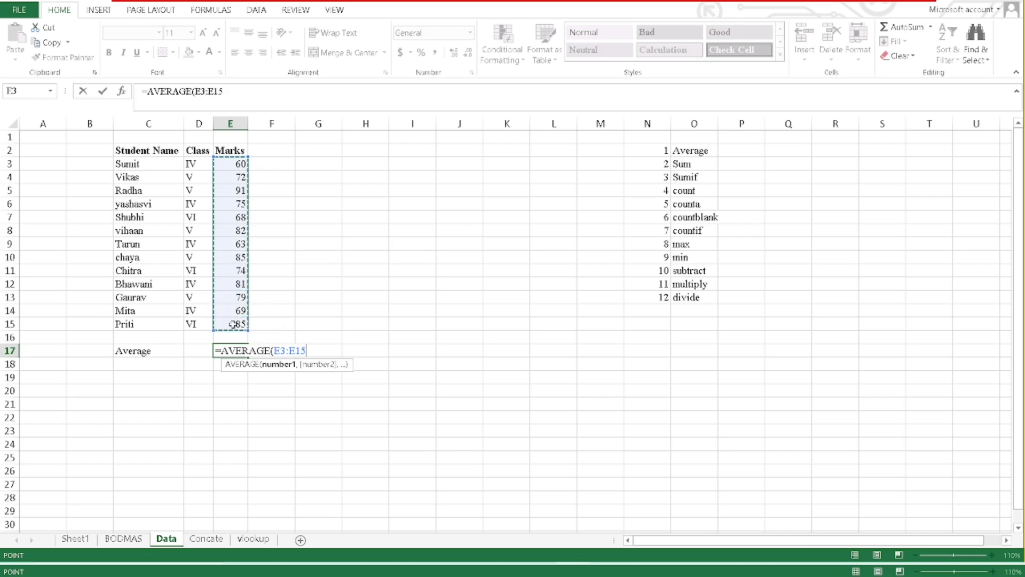
pyautogui.press('Return')
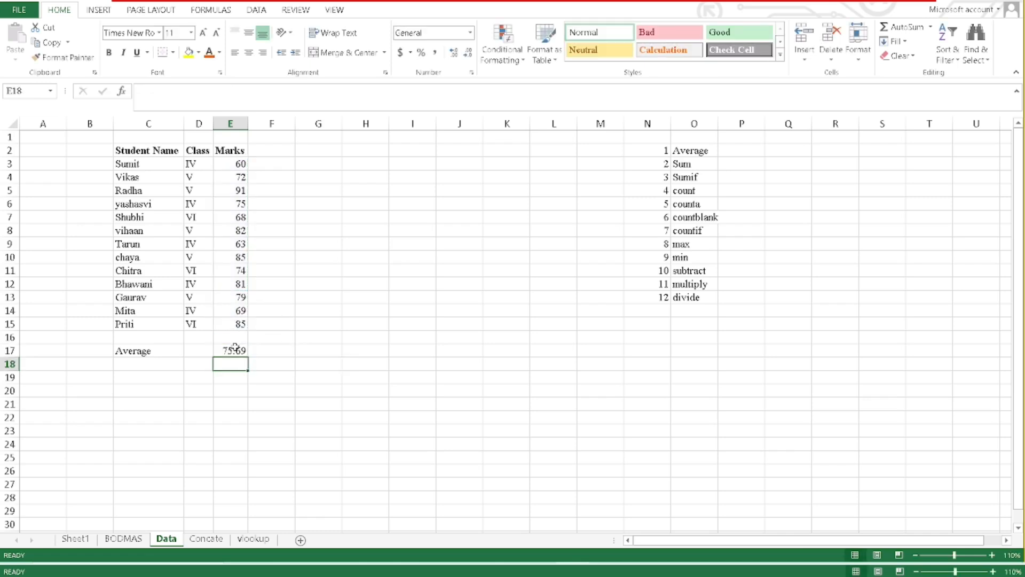
pyautogui.click(231, 164)
pyautogui.moveTo(230, 203); pyautogui.dragTo(236, 325)
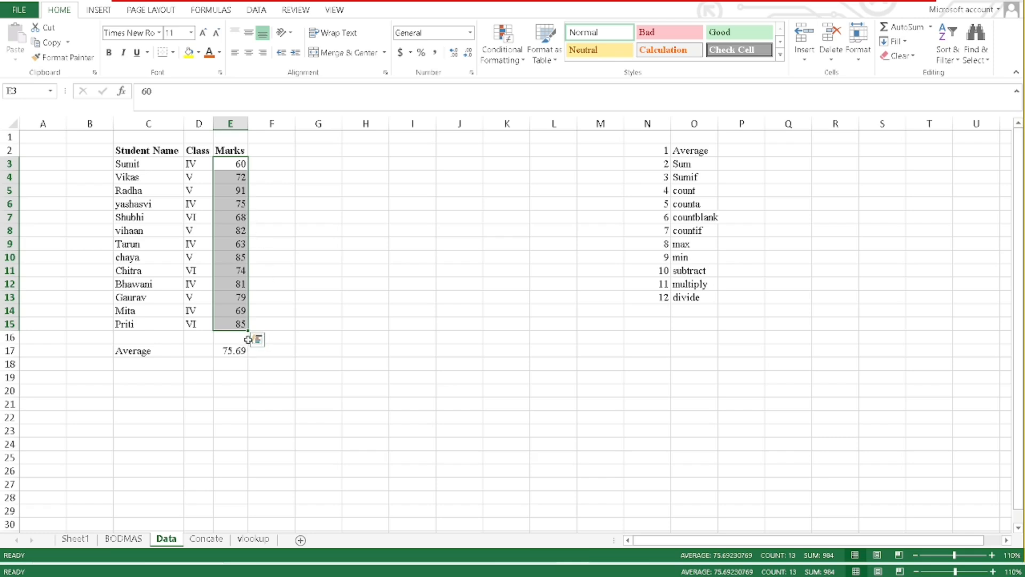
# Try shortening the averaged range in E17 to E3:E14, and restore it to E3:E15.
pyautogui.click(232, 350)
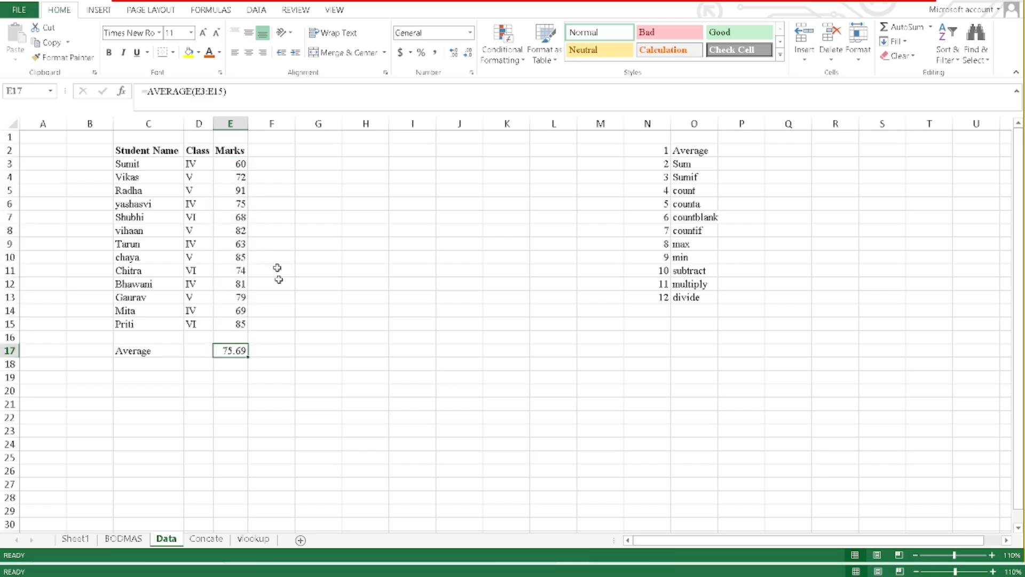
pyautogui.click(221, 93)
pyautogui.press('BackSpace')
pyautogui.write('4')
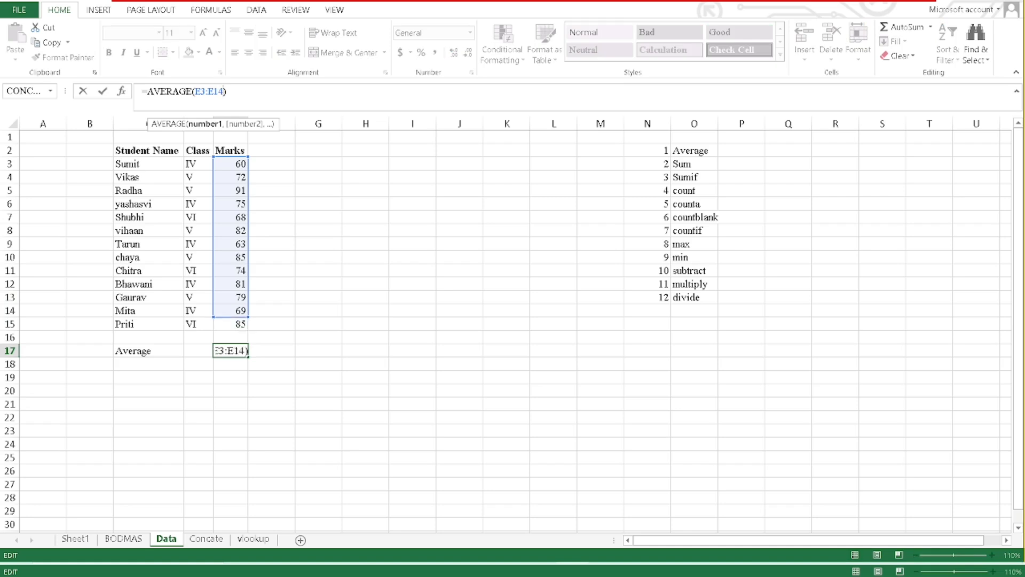
pyautogui.press('Return')
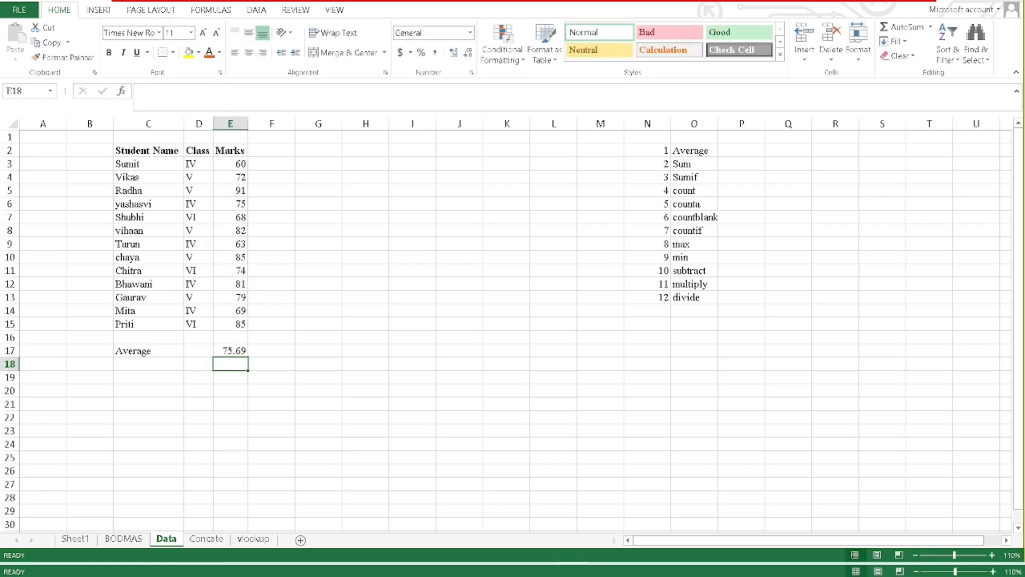
pyautogui.press('Up')
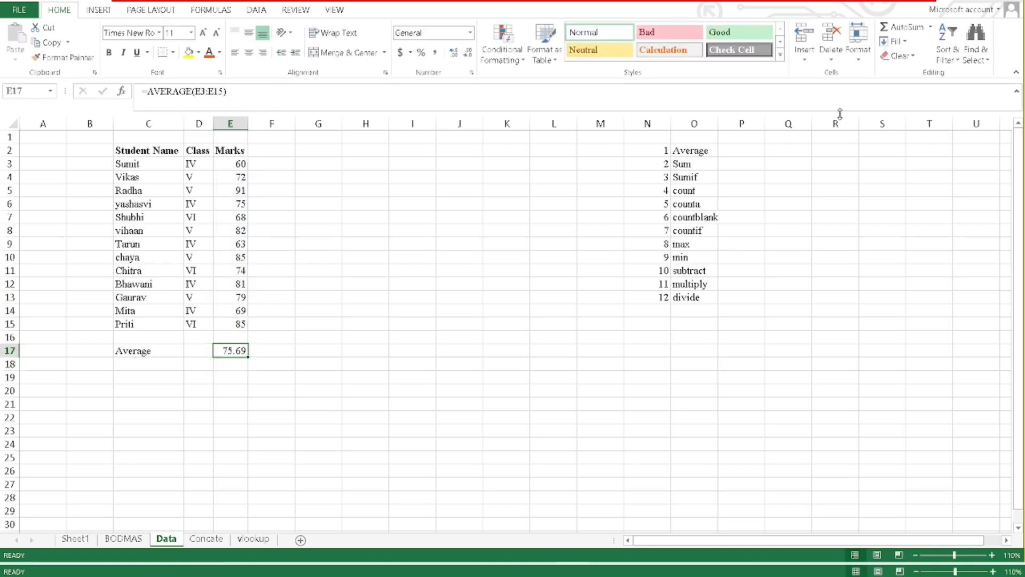
# Enter the label "sum" in C18, below the Average label.
pyautogui.doubleClick(178, 367)
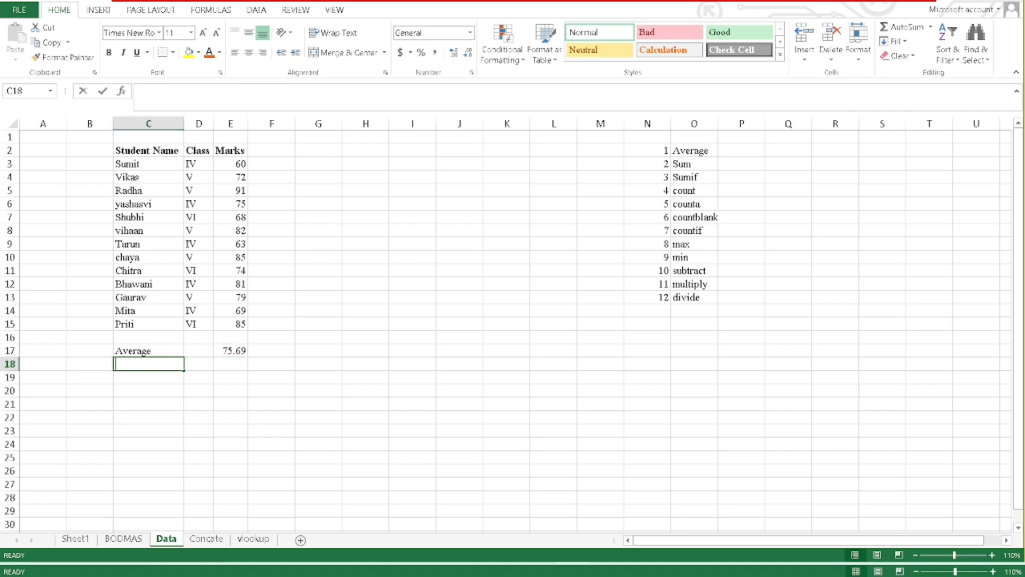
pyautogui.write('sum')
pyautogui.press('Tab')
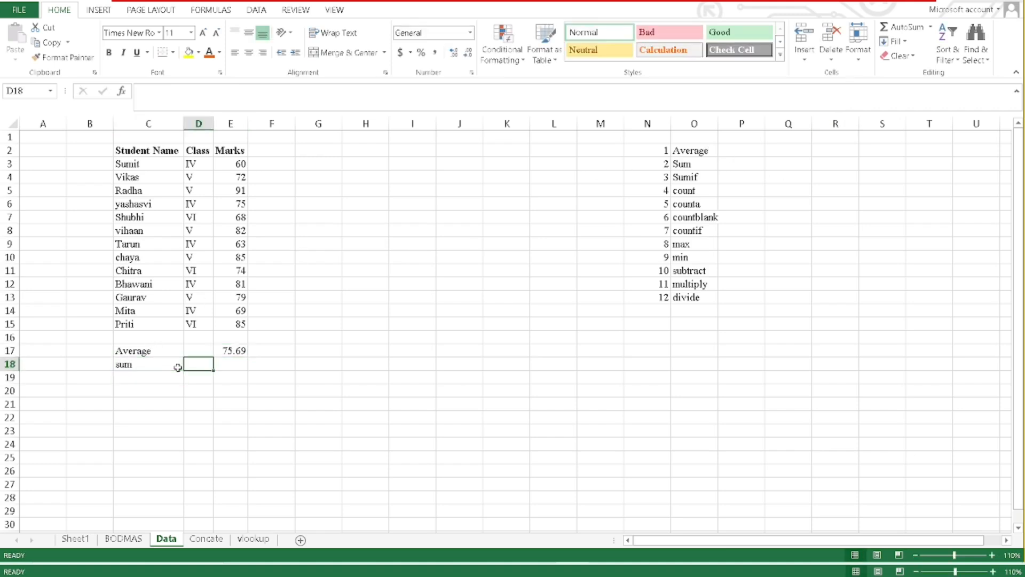
# Enter =SUM(60,75,91,85) in E18, beside the sum label.
pyautogui.press('Tab')
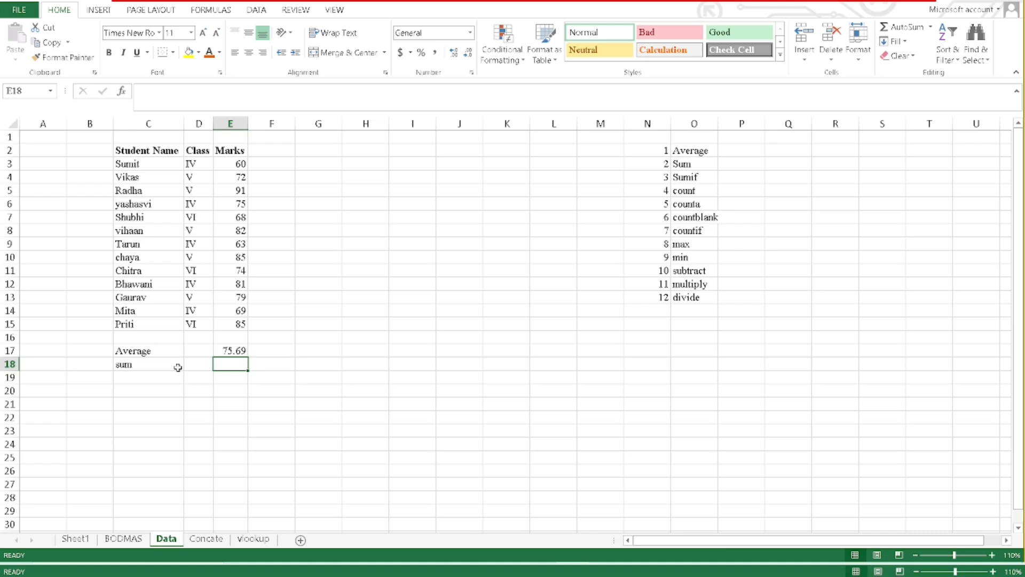
pyautogui.write('=a')
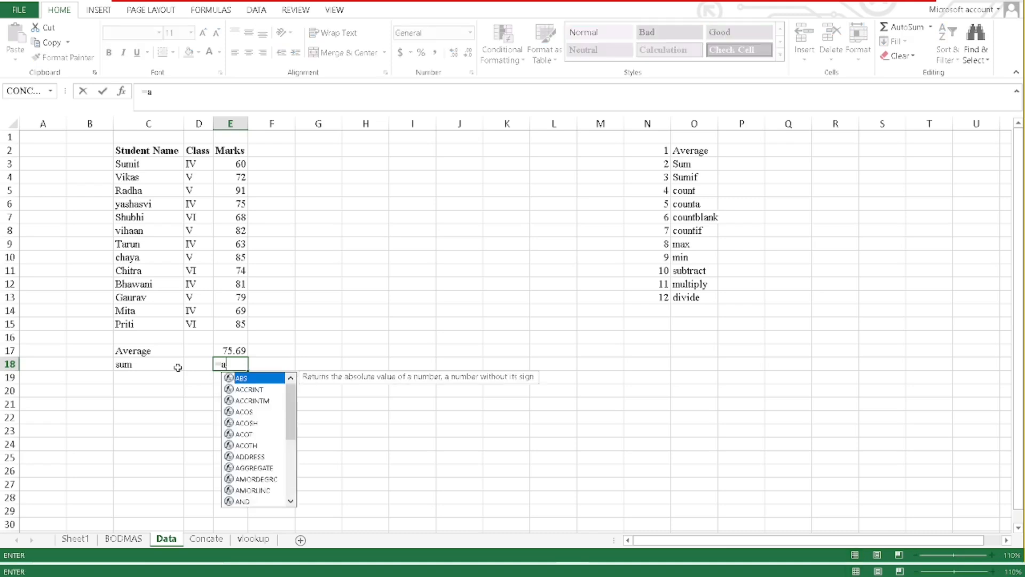
pyautogui.press('BackSpace')
pyautogui.write('sum')
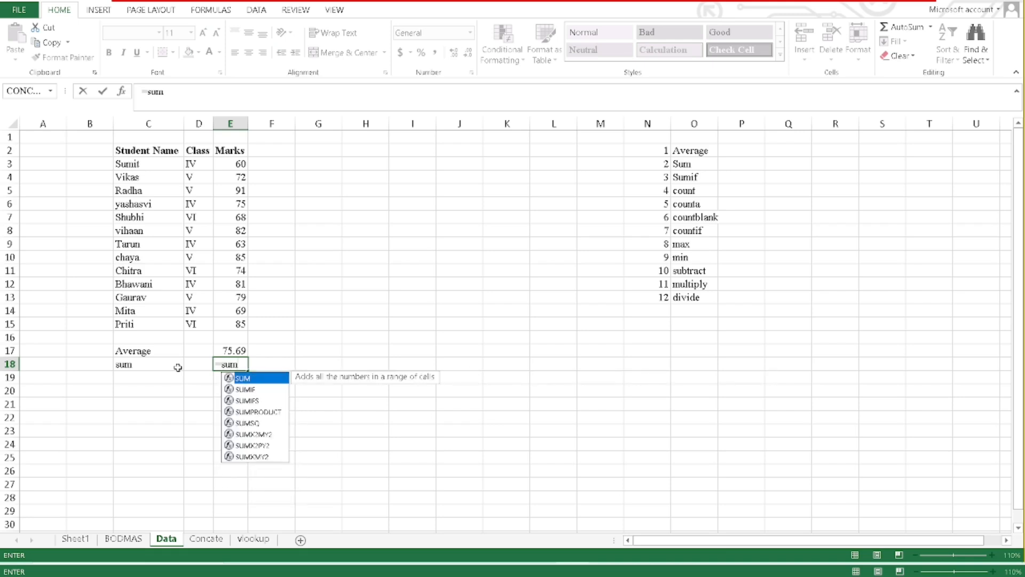
pyautogui.press('Tab')
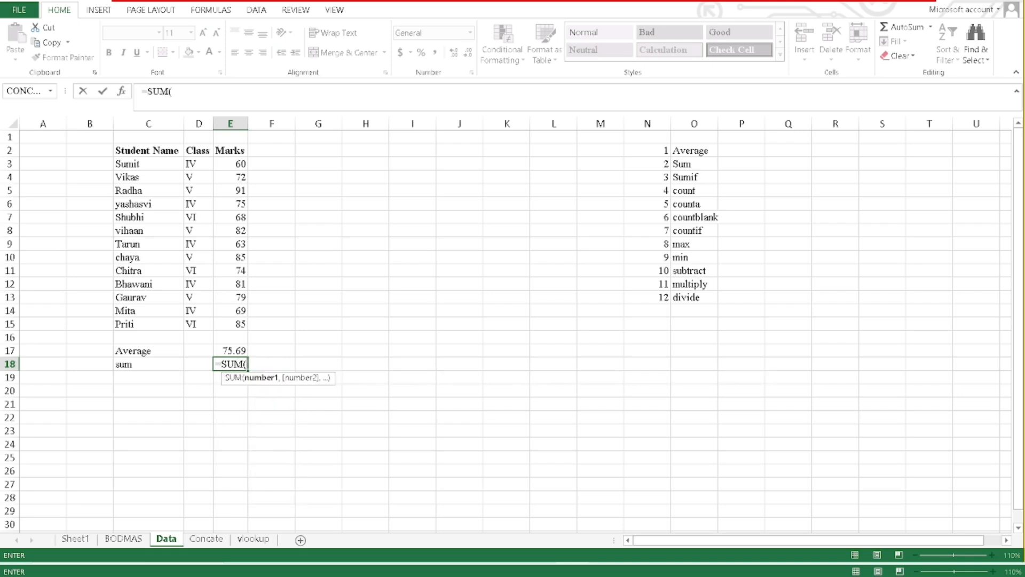
pyautogui.write('60,75')
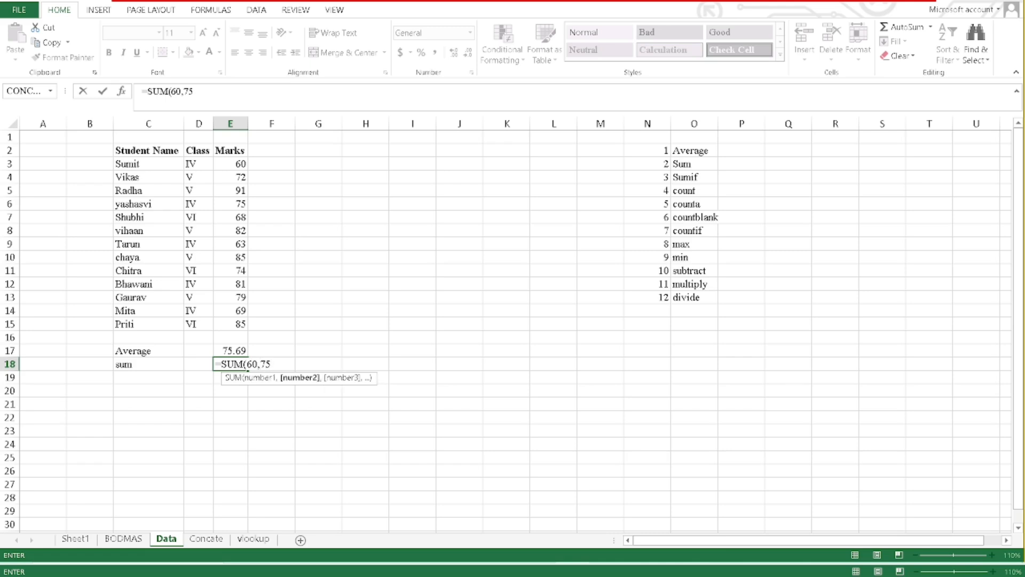
pyautogui.write(',91,85)')
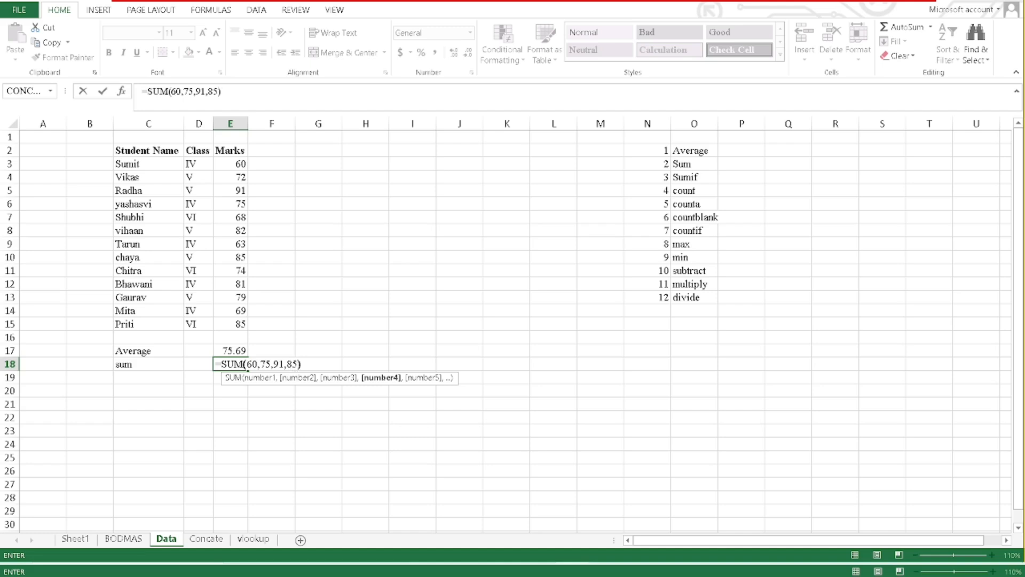
pyautogui.press('Return')
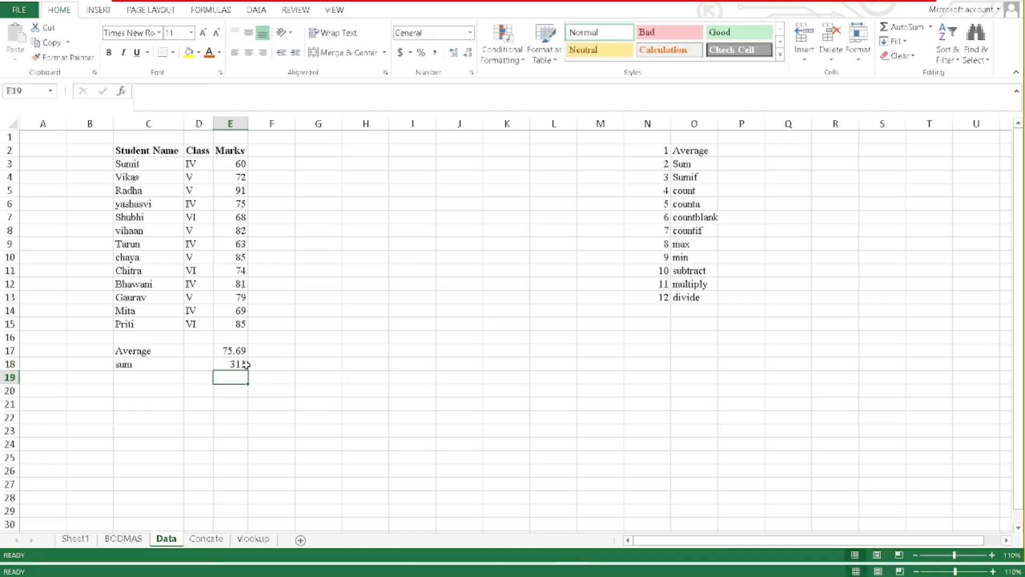
# Enter =SUM(60+54) in F18 and compare its formula with the comma-separated one in E18.
pyautogui.click(274, 363)
pyautogui.write('=sum')
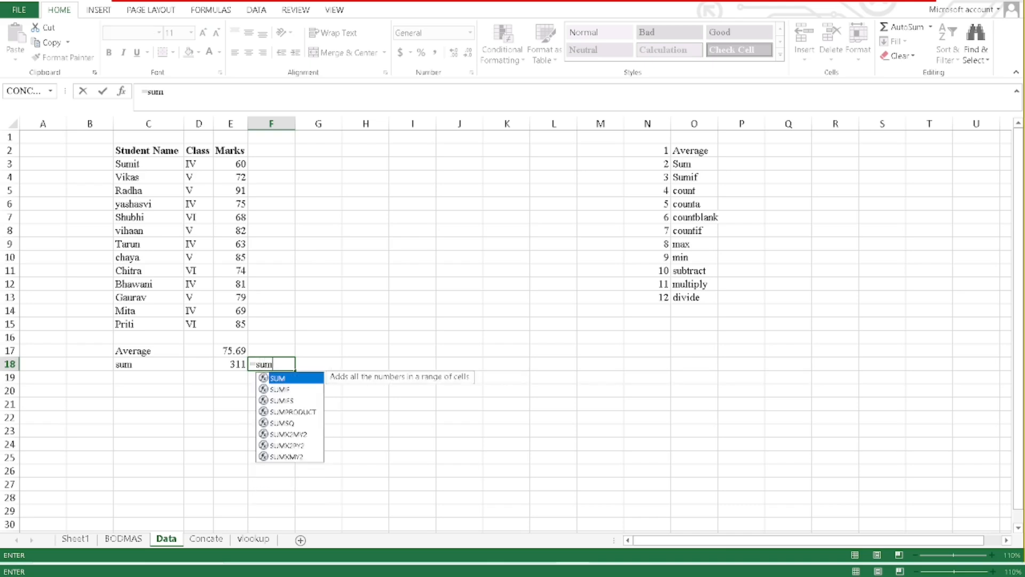
pyautogui.press('Tab')
pyautogui.write('6')
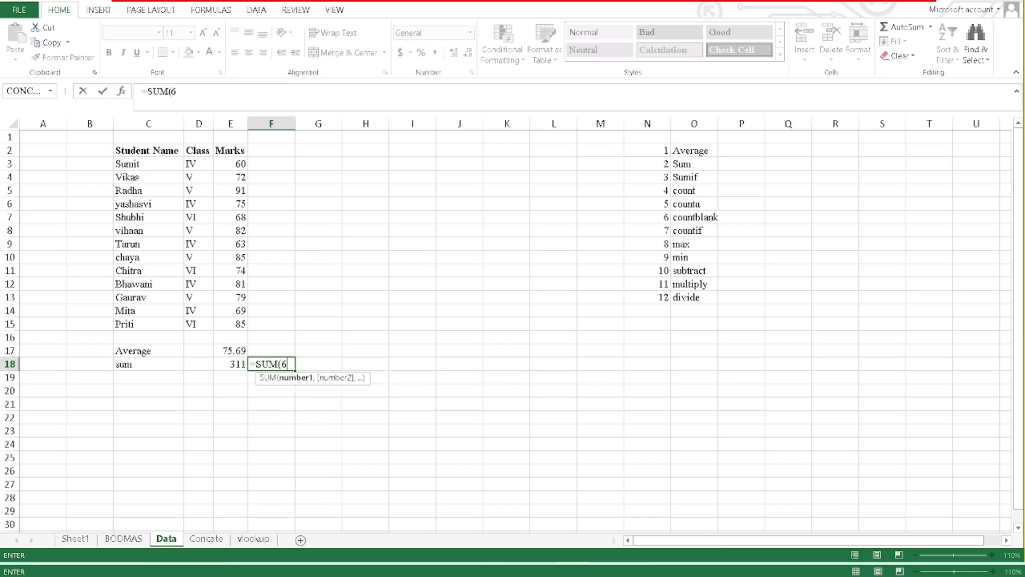
pyautogui.write('0+54')
pyautogui.press('Return')
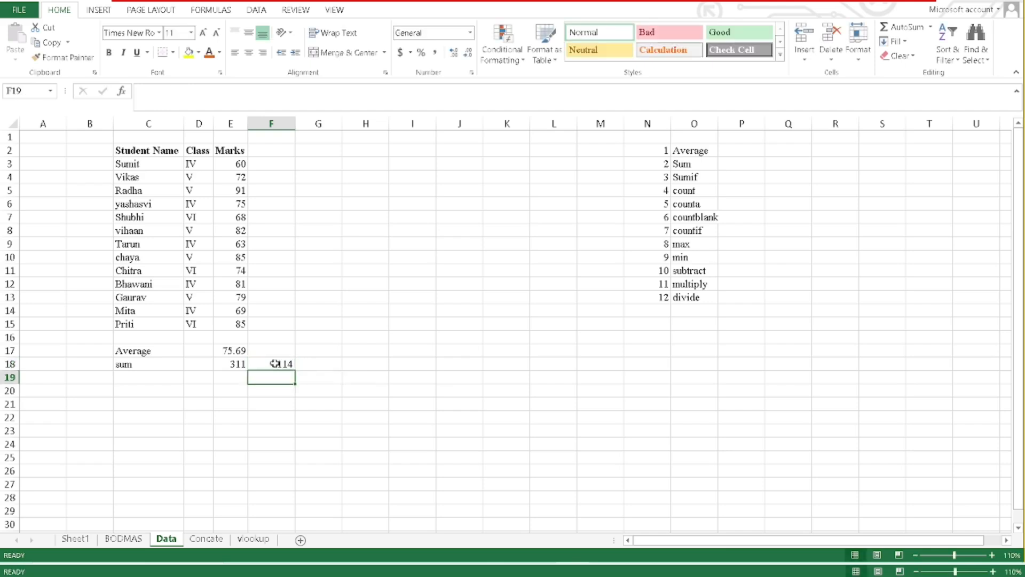
pyautogui.press('Up')
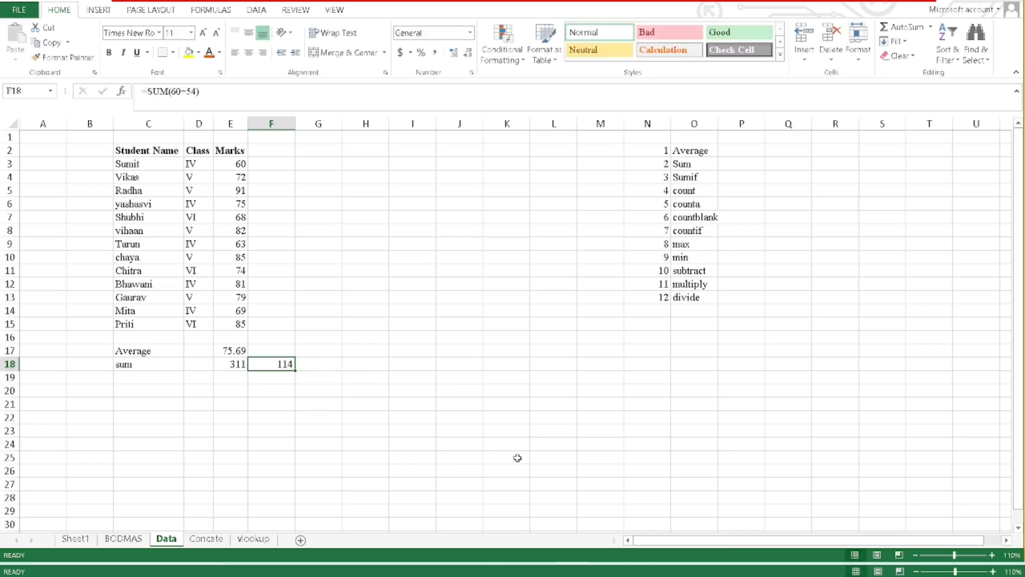
pyautogui.press('Left')
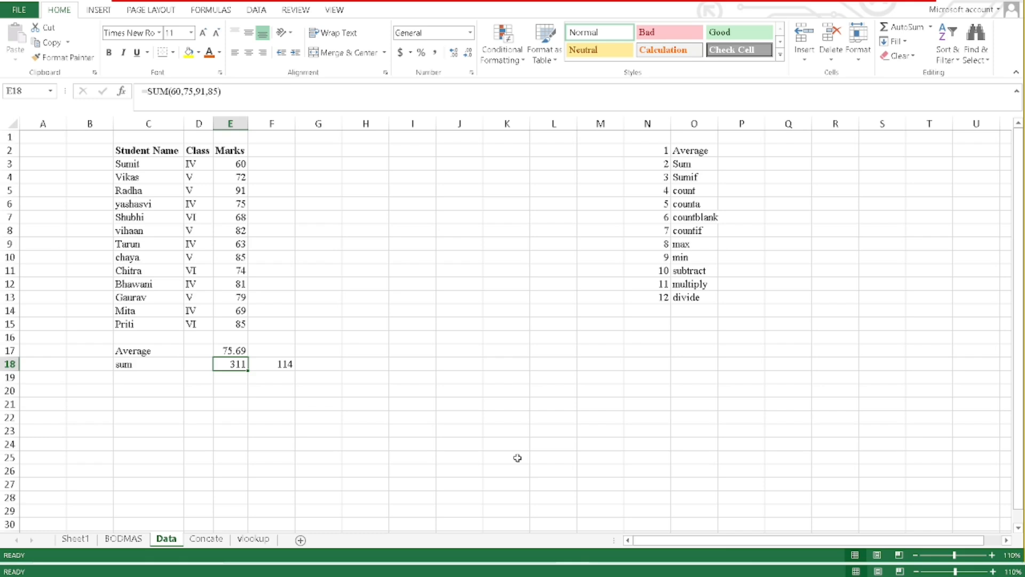
pyautogui.press('Right')
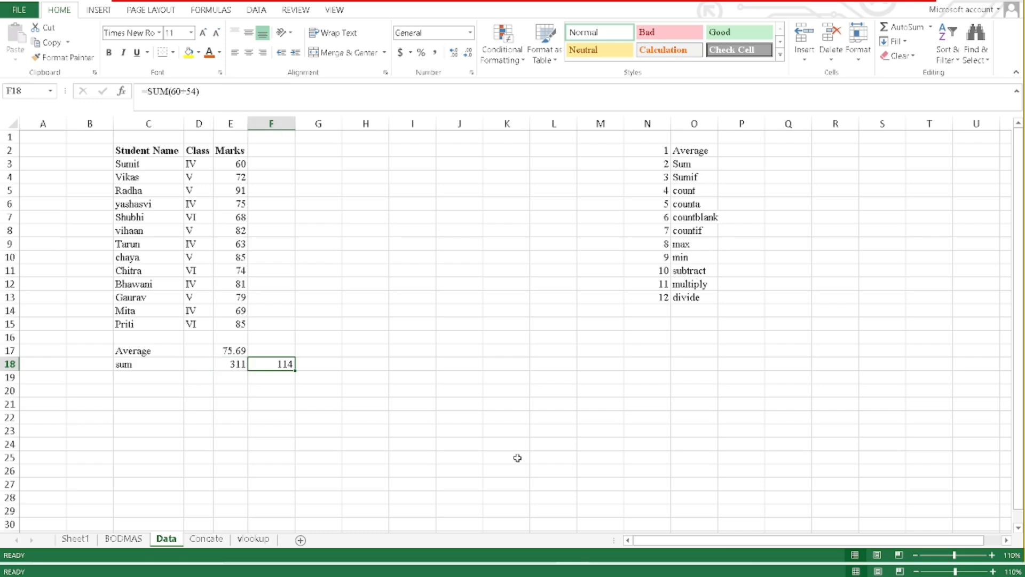
# Move the two sum formulas in E18:F18 one column over to F18:G18, leaving E18 empty.
pyautogui.press('Left')
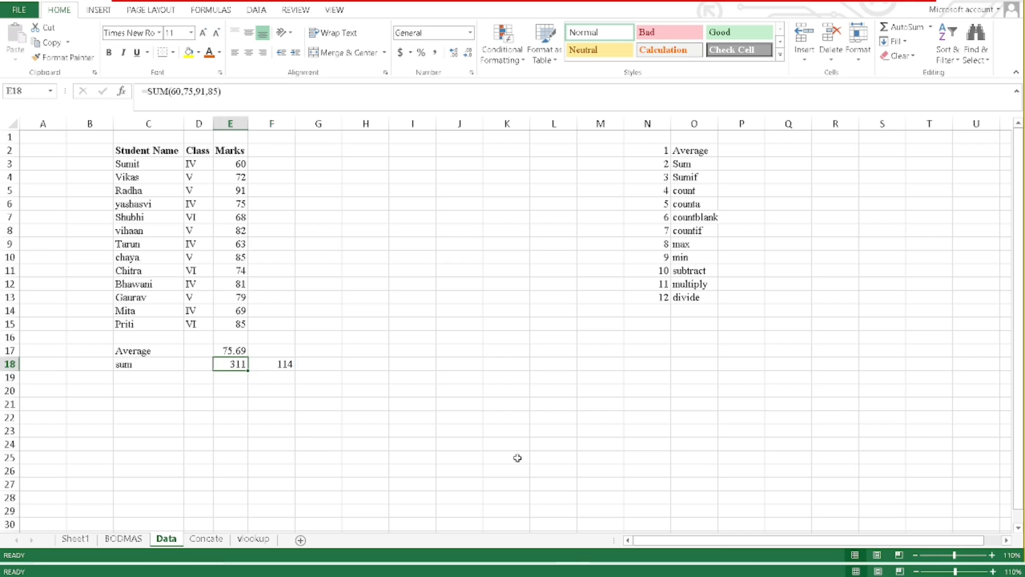
pyautogui.press('Right')
pyautogui.press('Left')
pyautogui.hotkey('shift', 'Right')
pyautogui.hotkey('ctrl', 'x')
pyautogui.press('Right')
pyautogui.hotkey('ctrl', 'v')
pyautogui.press('Left')
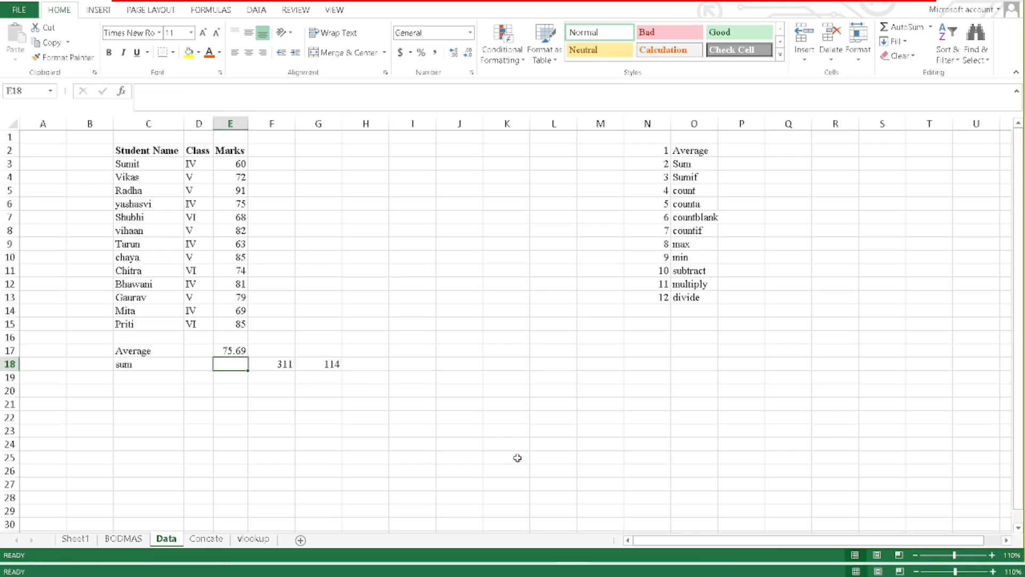
# Enter =SUM(E3:E15) in E18 to total all the marks, and check it against the selected marks.
pyautogui.write('=')
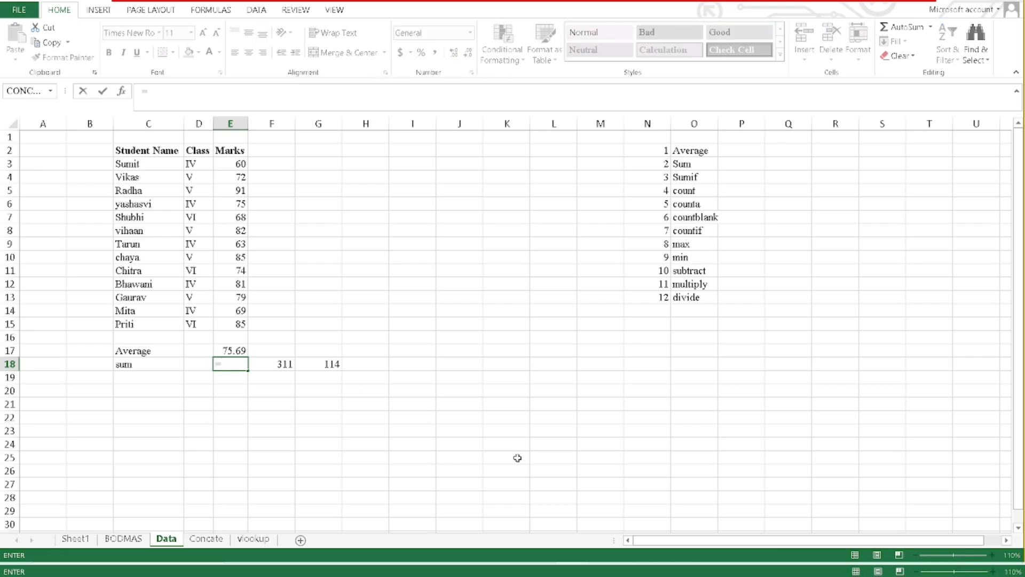
pyautogui.write('sum')
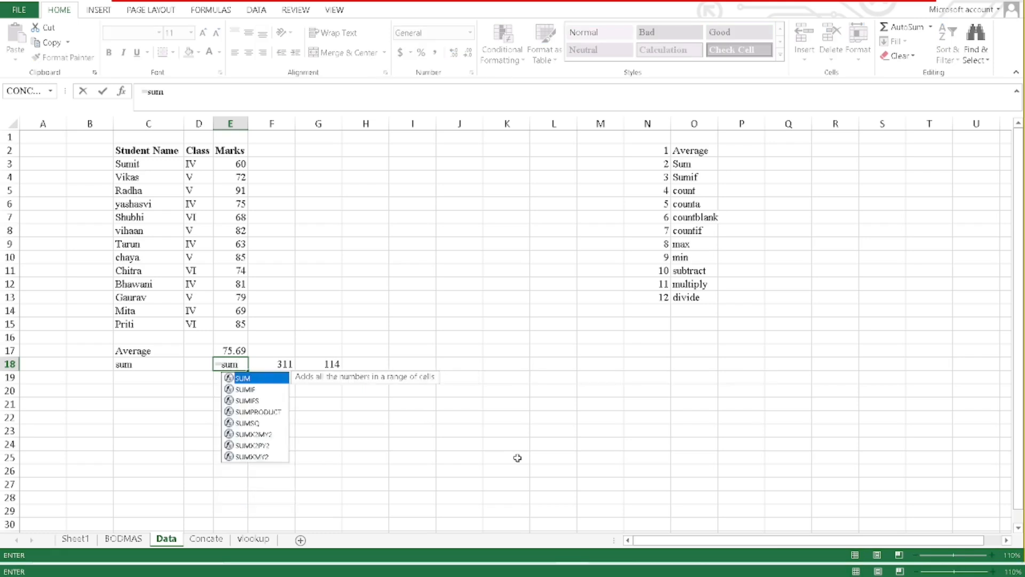
pyautogui.press('Tab')
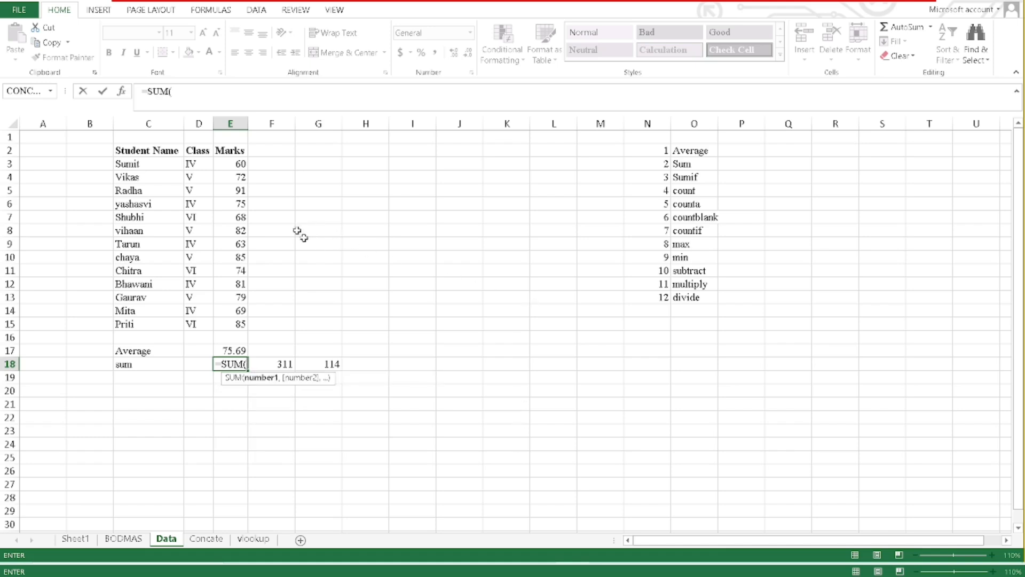
pyautogui.moveTo(232, 163); pyautogui.dragTo(230, 327)
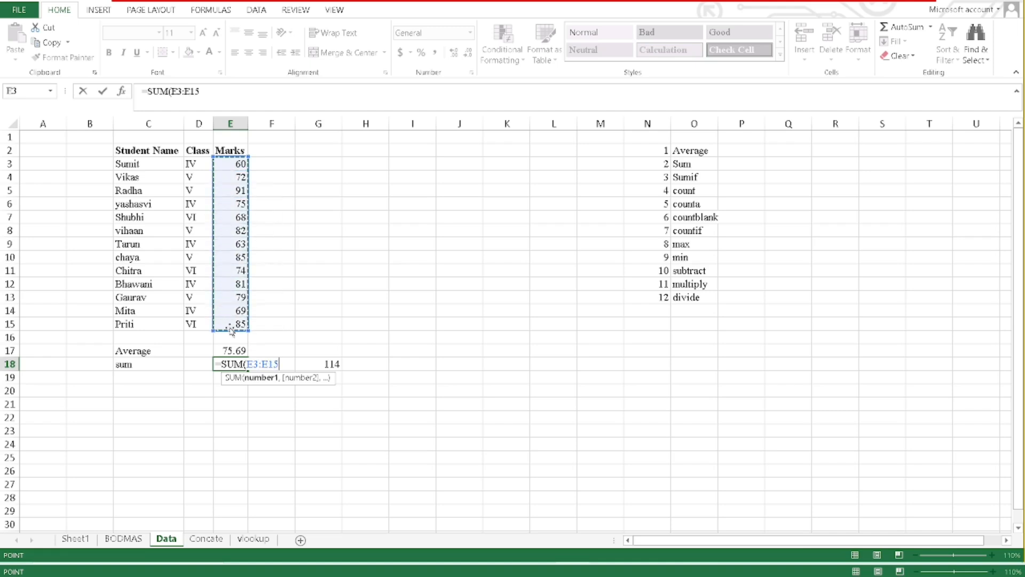
pyautogui.press('Return')
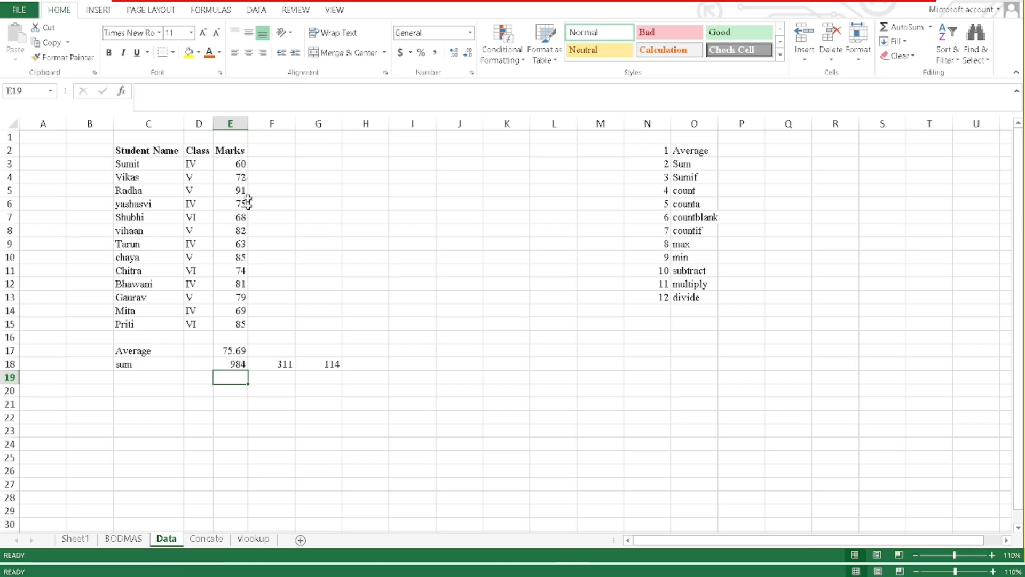
pyautogui.moveTo(237, 162); pyautogui.dragTo(233, 325)
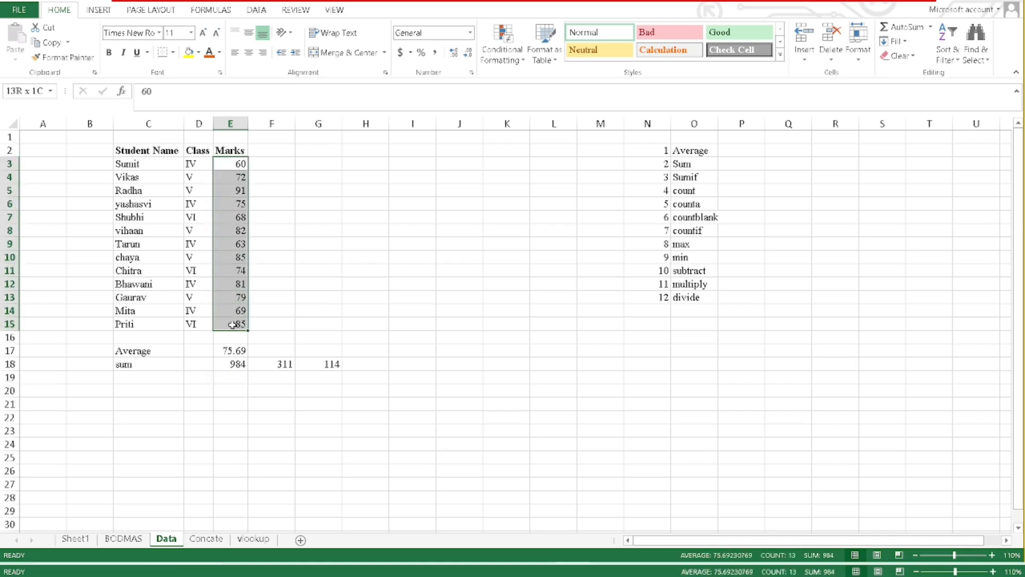
pyautogui.click(234, 364)
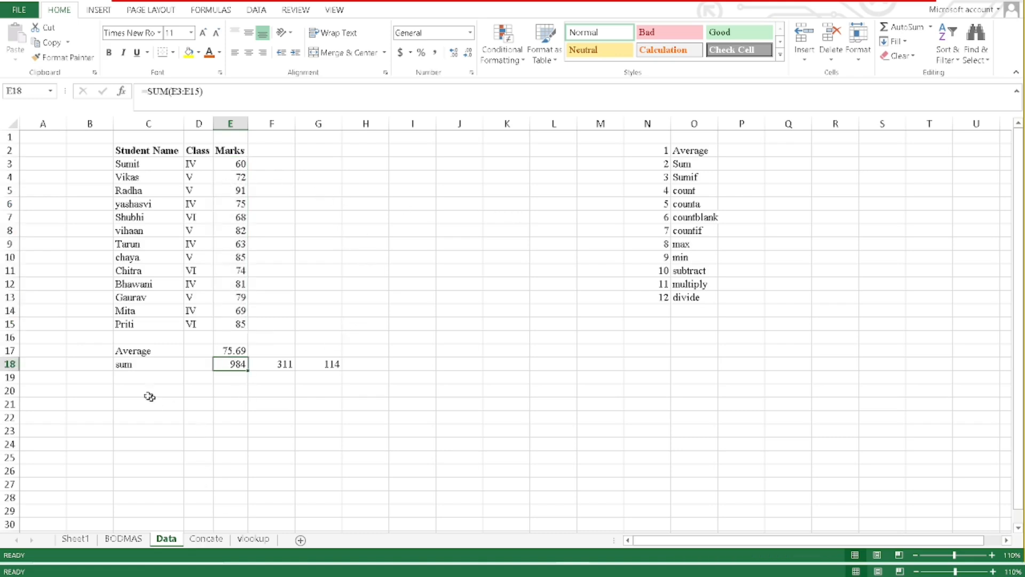
# Enter the label "sumif" in C19, below the sum label, and review the student data in C3:E15.
pyautogui.click(132, 378)
pyautogui.write('sumif')
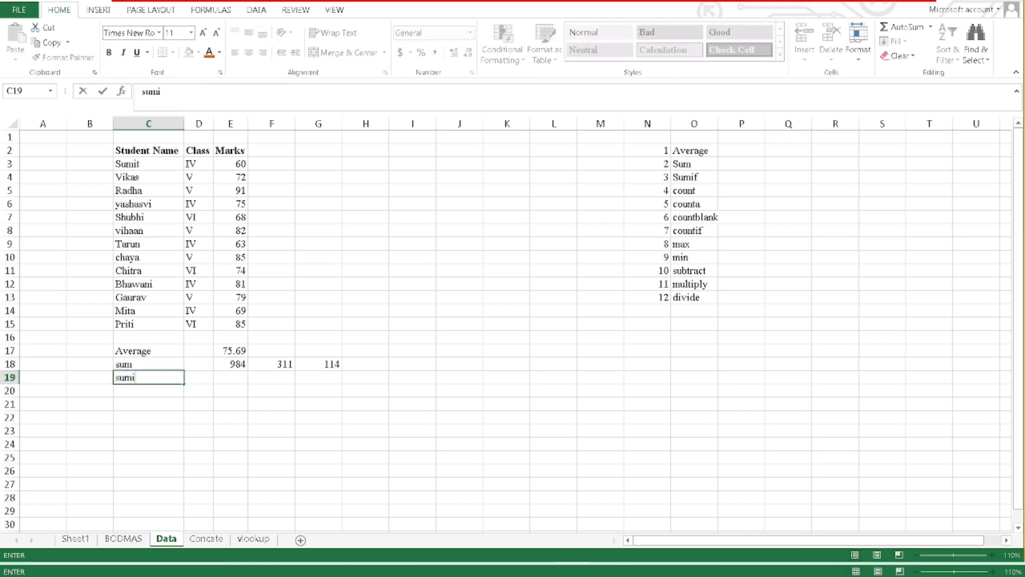
pyautogui.press('Right')
pyautogui.press('Right')
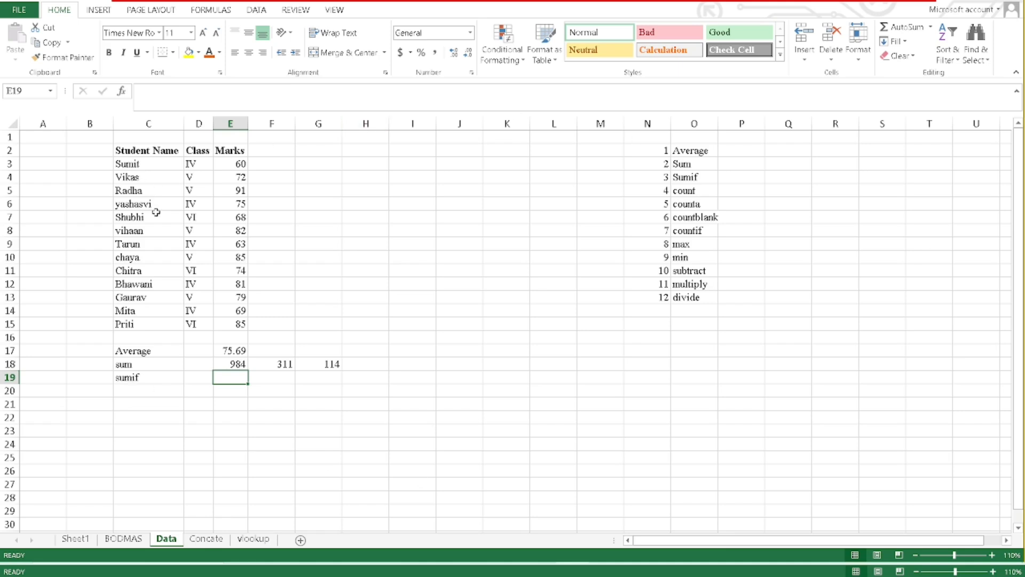
pyautogui.moveTo(155, 163); pyautogui.dragTo(242, 323)
pyautogui.click(321, 240)
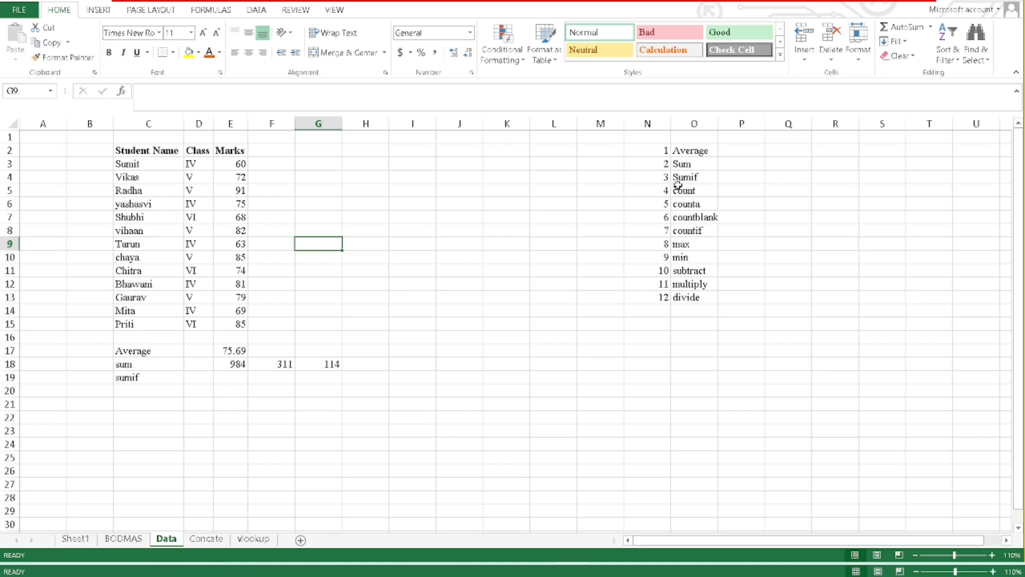
# Enter =SUMIF(D3:D15,"IV",E3:E15) in E19 to total the marks of class IV.
pyautogui.click(236, 376)
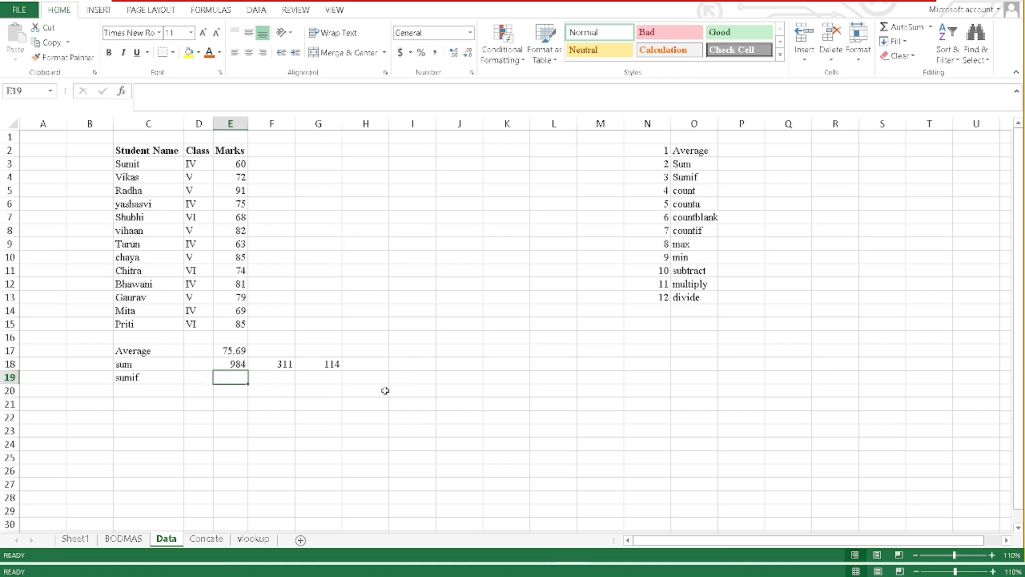
pyautogui.write('=sumif')
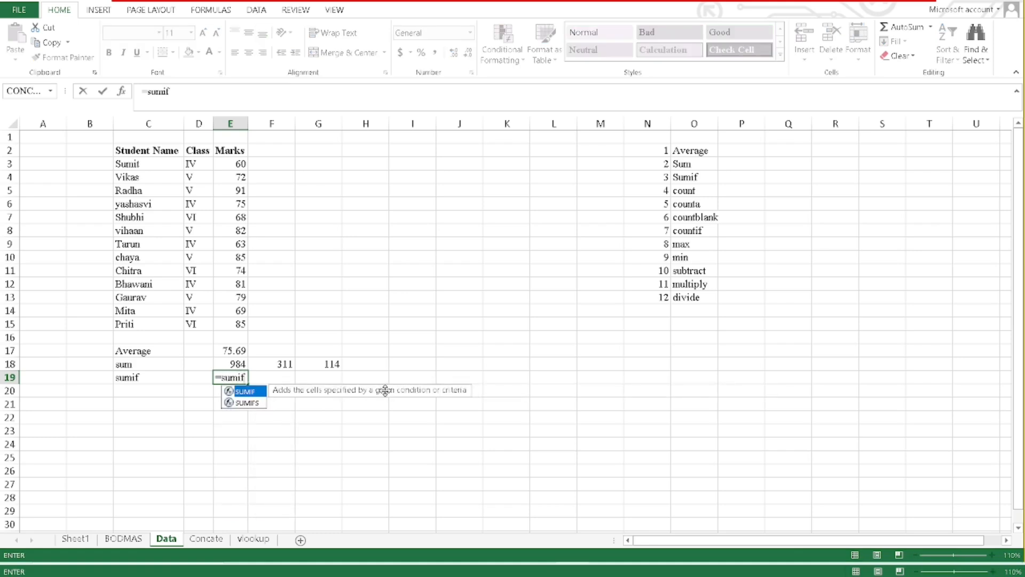
pyautogui.press('Tab')
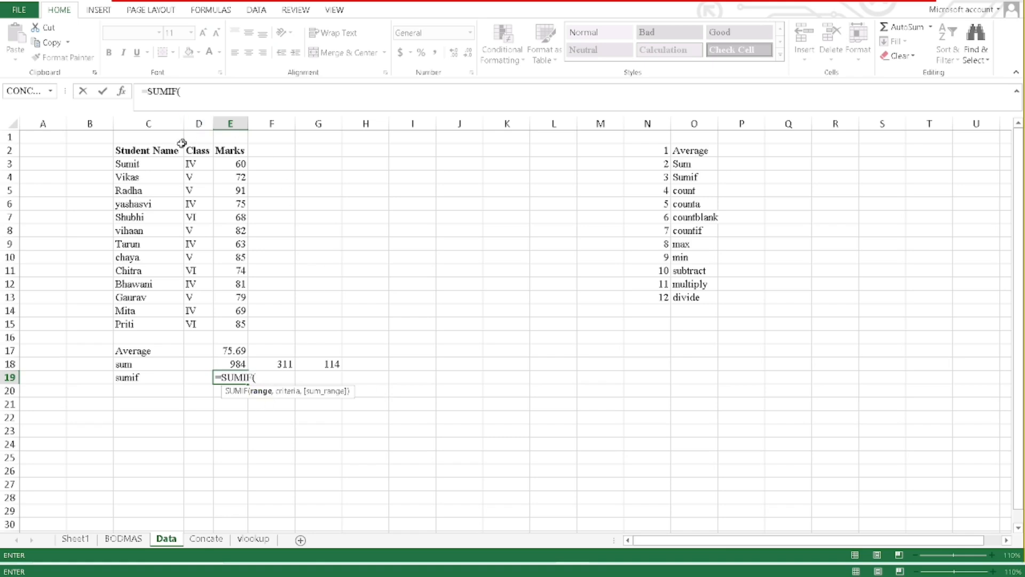
pyautogui.moveTo(192, 163); pyautogui.dragTo(195, 326)
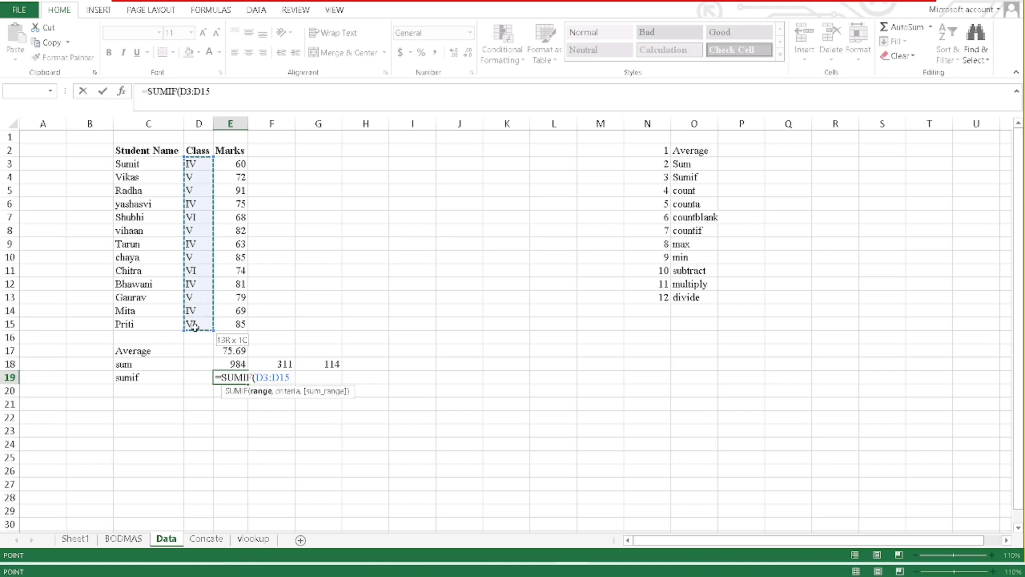
pyautogui.moveTo(196, 326); pyautogui.dragTo(196, 330)
pyautogui.write(',')
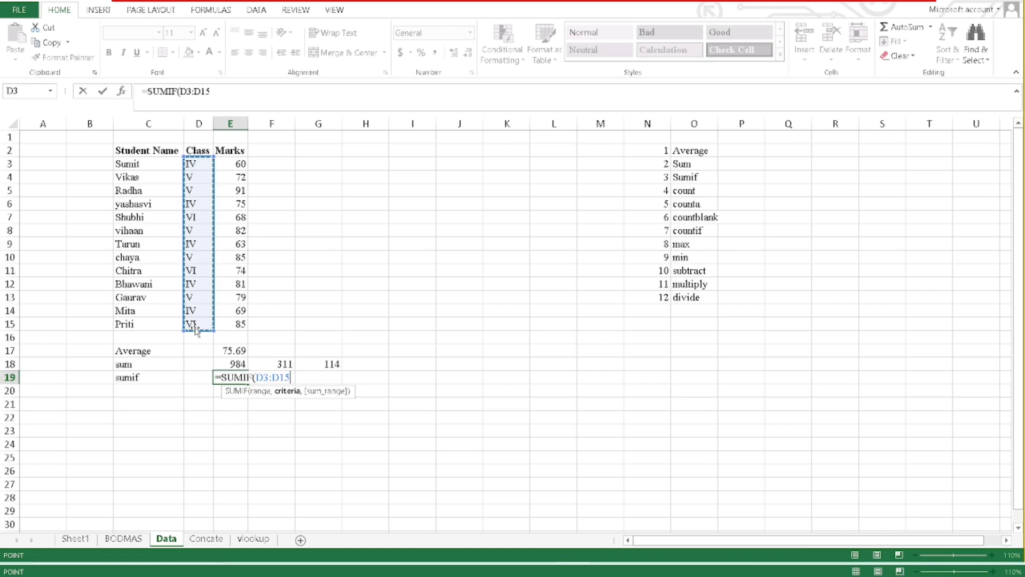
pyautogui.write('"IV"')
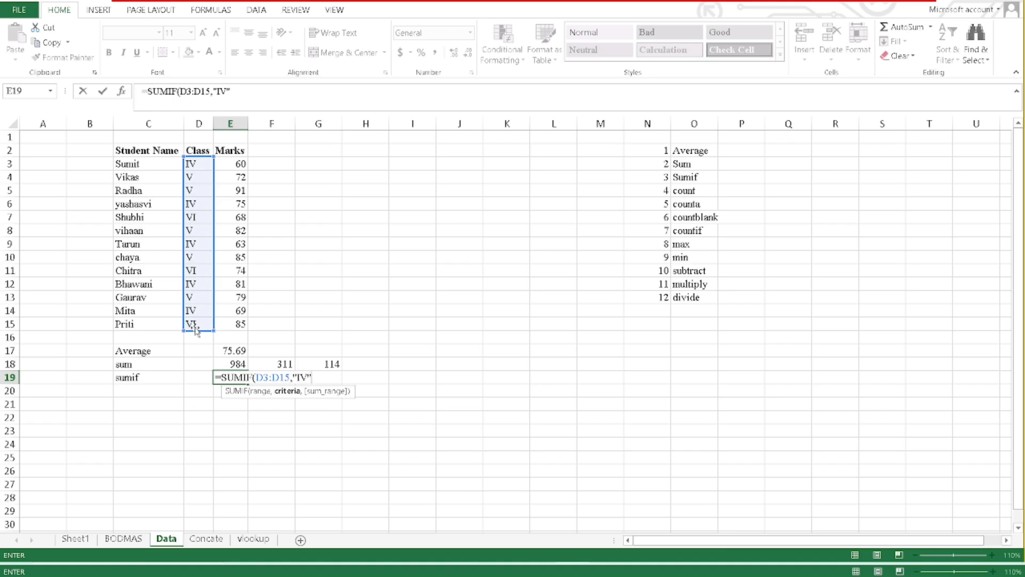
pyautogui.write(',')
pyautogui.moveTo(227, 163); pyautogui.dragTo(225, 327)
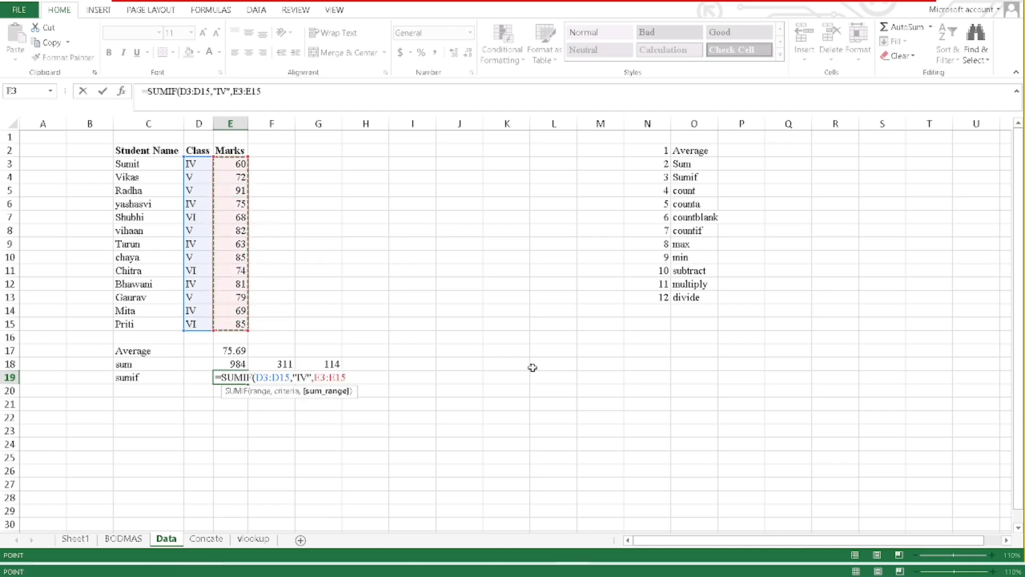
pyautogui.press('Return')
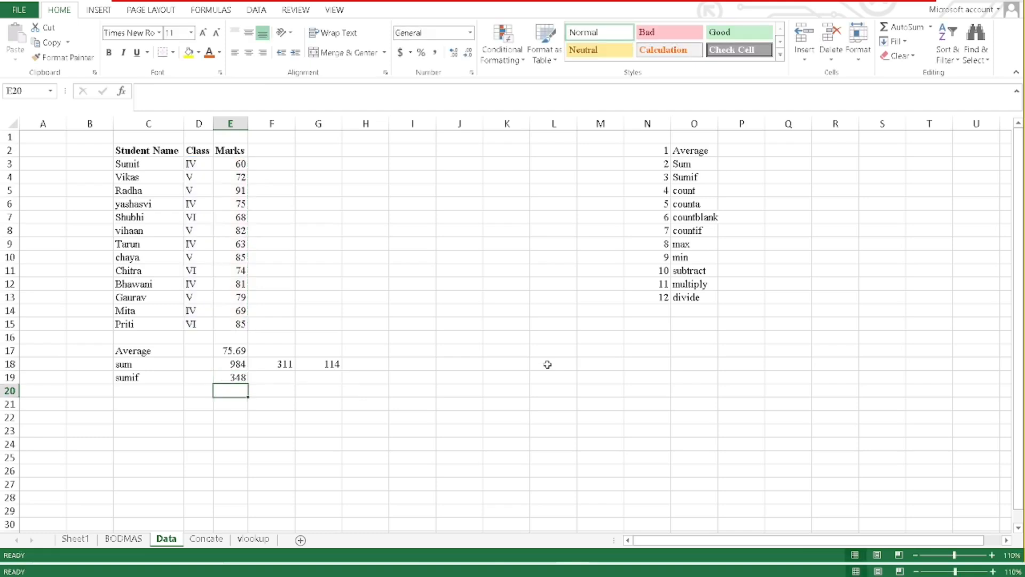
# Check the SUMIF result in E19 by selecting only the class IV marks in E3, E6, E9, E12 and E14.
pyautogui.click(229, 378)
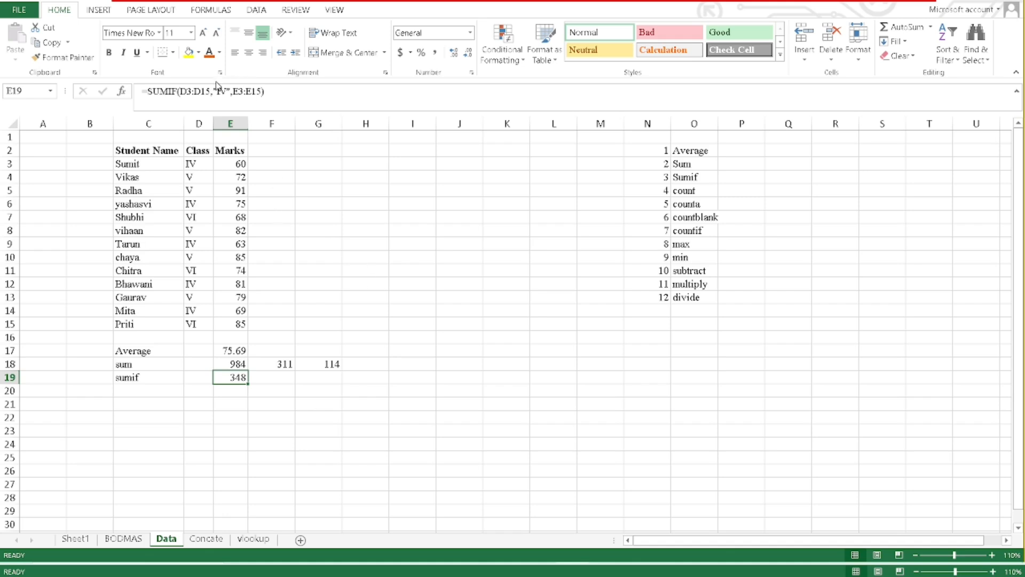
pyautogui.click(237, 164)
pyautogui.keyDown('ctrl'); pyautogui.click(230, 204); pyautogui.keyUp('ctrl')
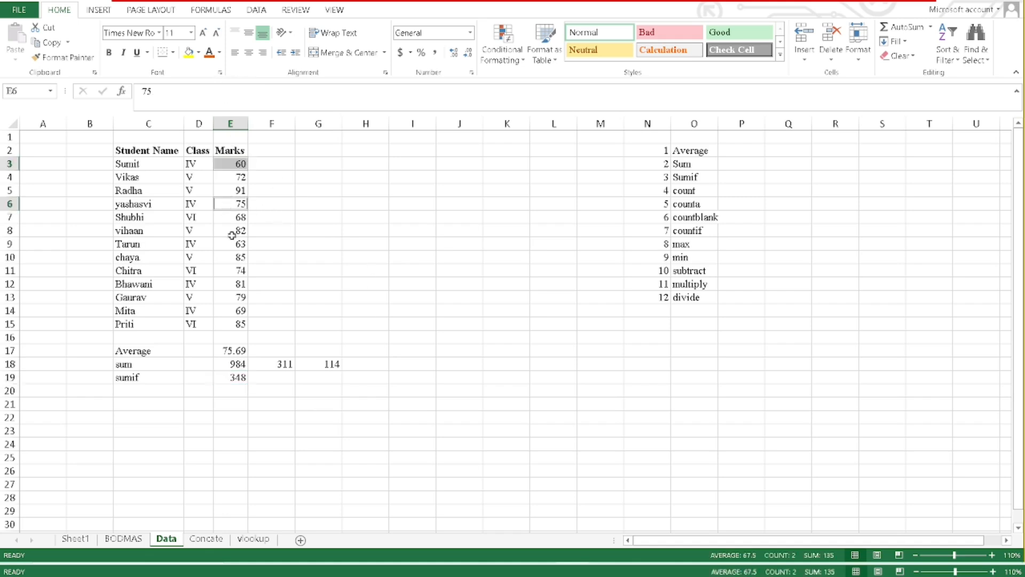
pyautogui.keyDown('ctrl'); pyautogui.click(233, 245); pyautogui.keyUp('ctrl')
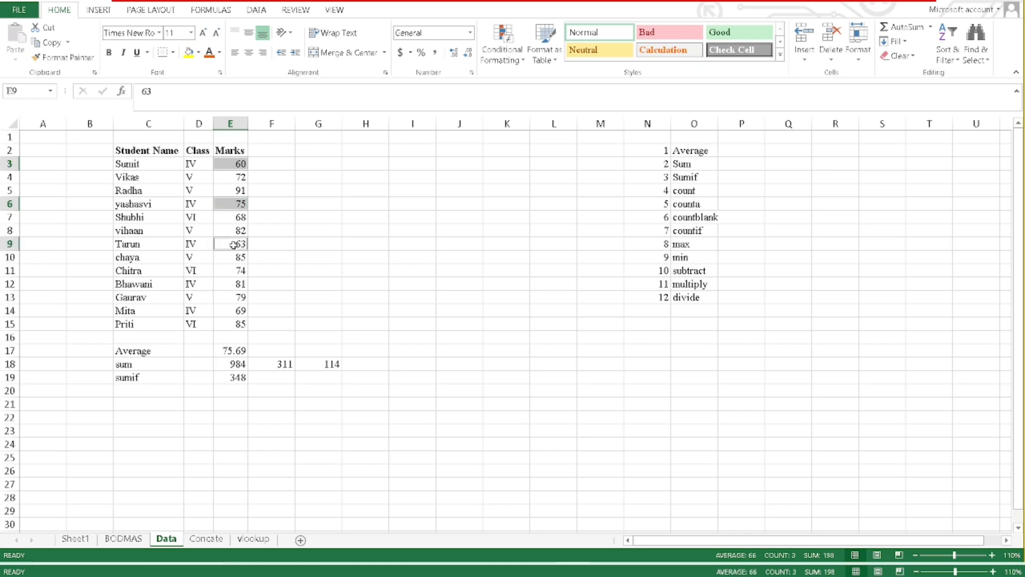
pyautogui.keyDown('ctrl'); pyautogui.click(238, 284); pyautogui.keyUp('ctrl')
pyautogui.keyDown('ctrl'); pyautogui.click(235, 311); pyautogui.keyUp('ctrl')
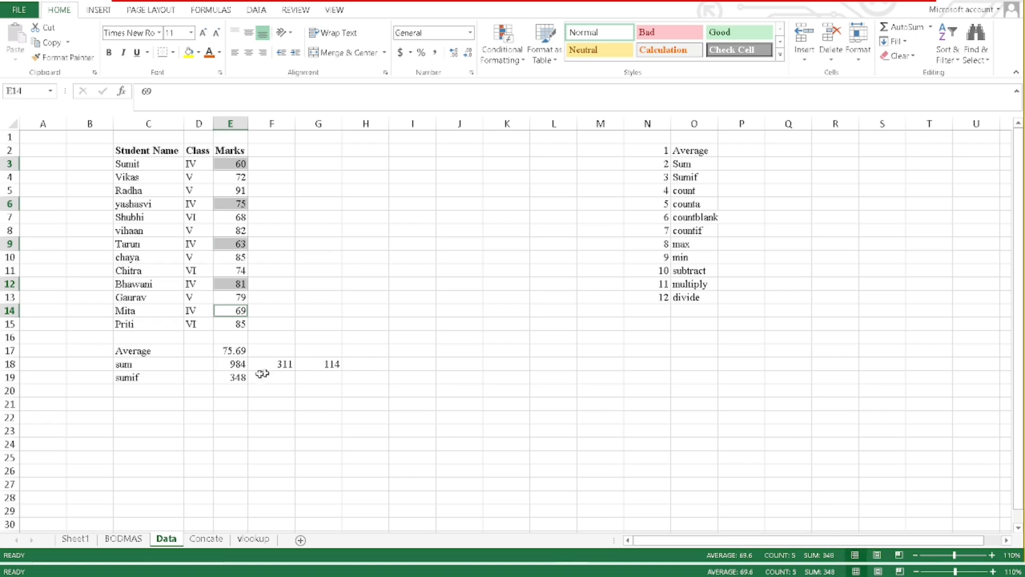
# Try "V" as the class criterion of the SUMIF formula in E19, and undo the change.
pyautogui.click(231, 376)
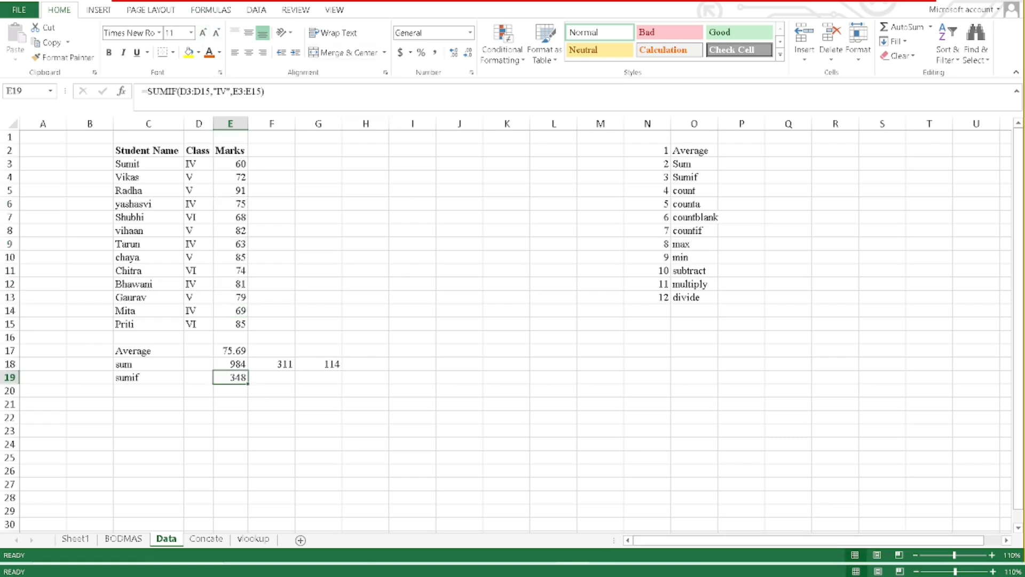
pyautogui.click(218, 90)
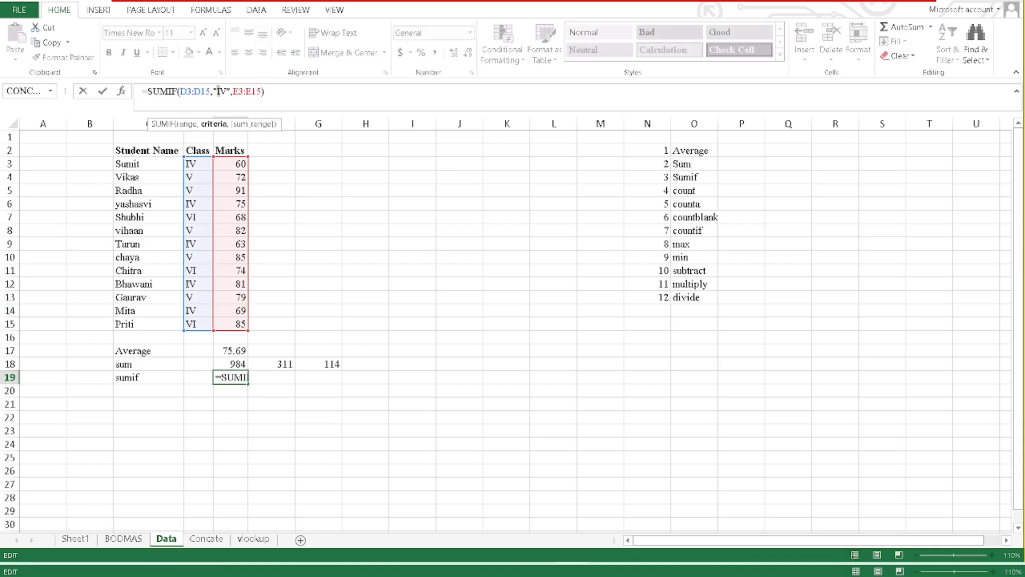
pyautogui.press('Return')
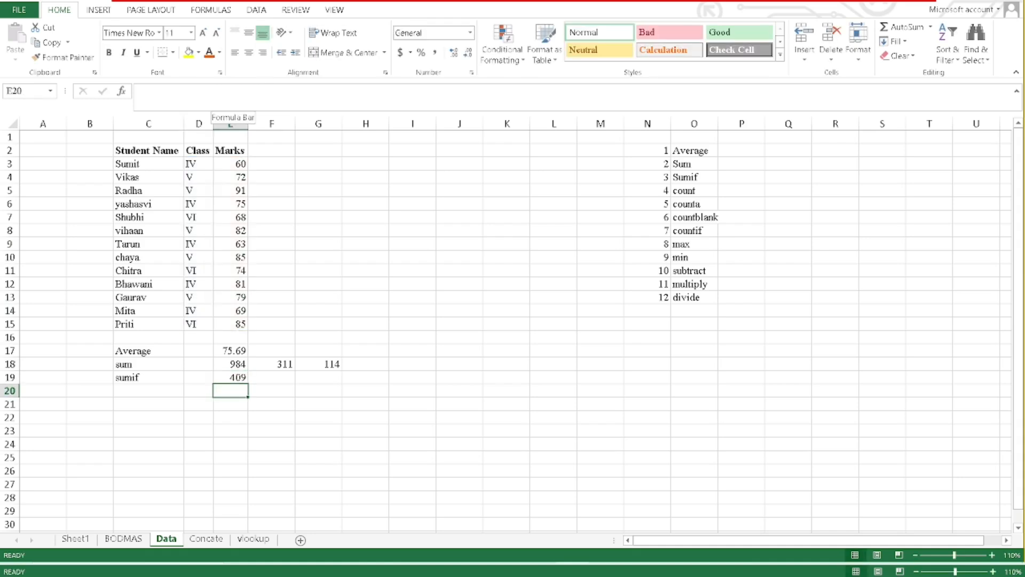
pyautogui.hotkey('ctrl', 'z')
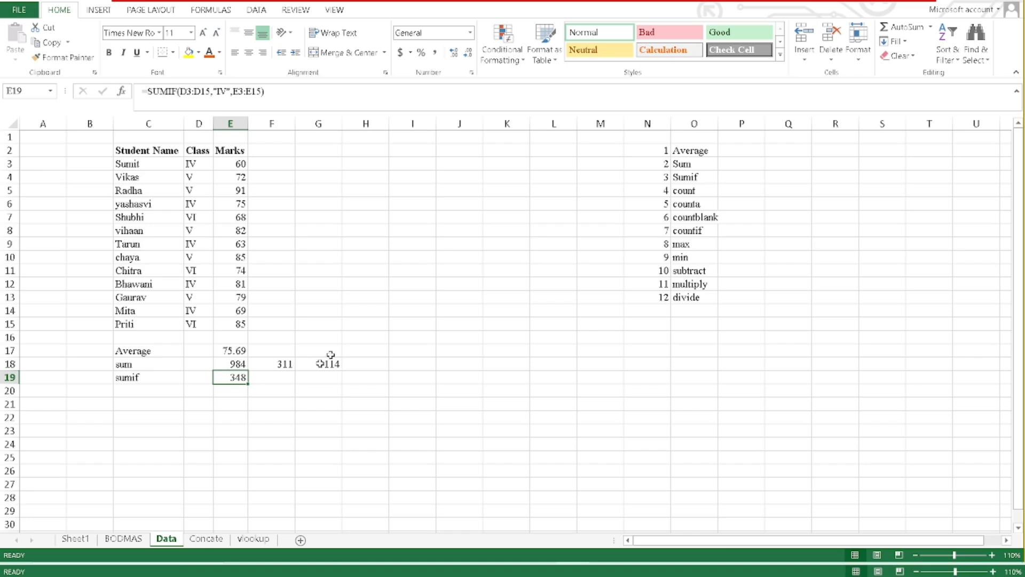
# Enter the label "count" in C20, below the sumif label.
pyautogui.click(146, 387)
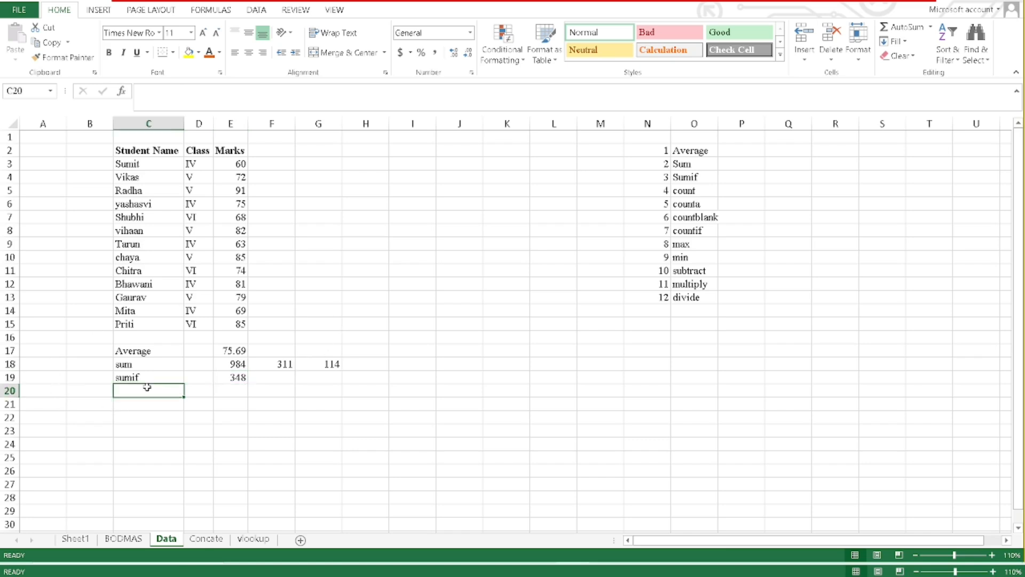
pyautogui.write('unt')
pyautogui.press('Tab')
pyautogui.press('Right')
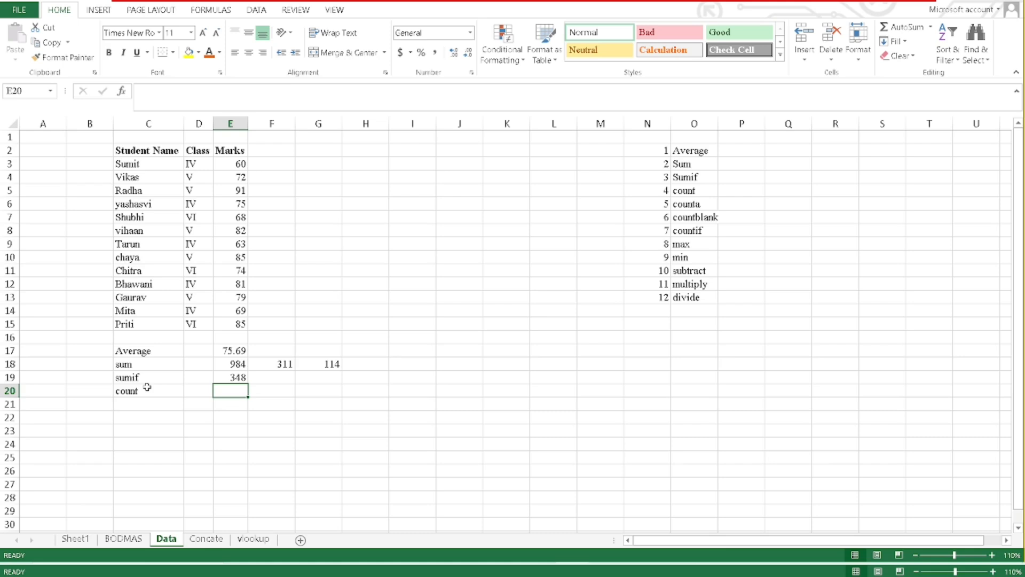
# Enter =COUNT(E3:E15) in E20 to count the marks, and check it against the selected marks.
pyautogui.write('=')
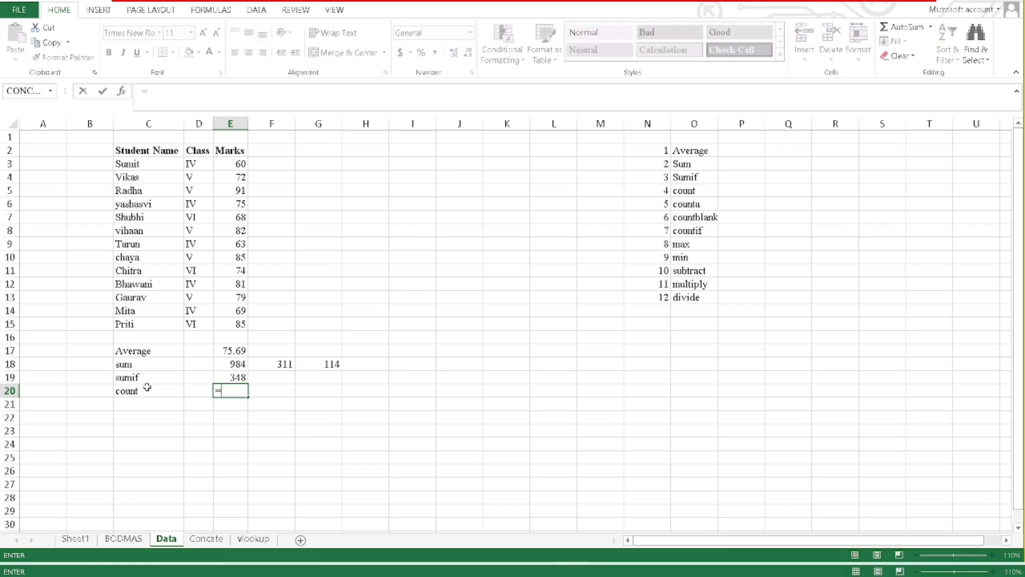
pyautogui.write('count')
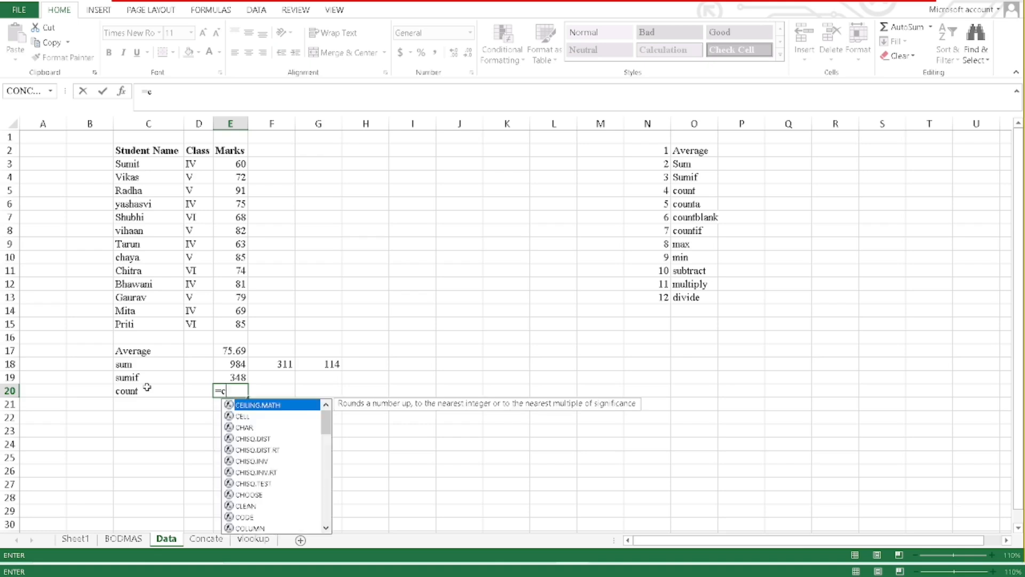
pyautogui.press('Tab')
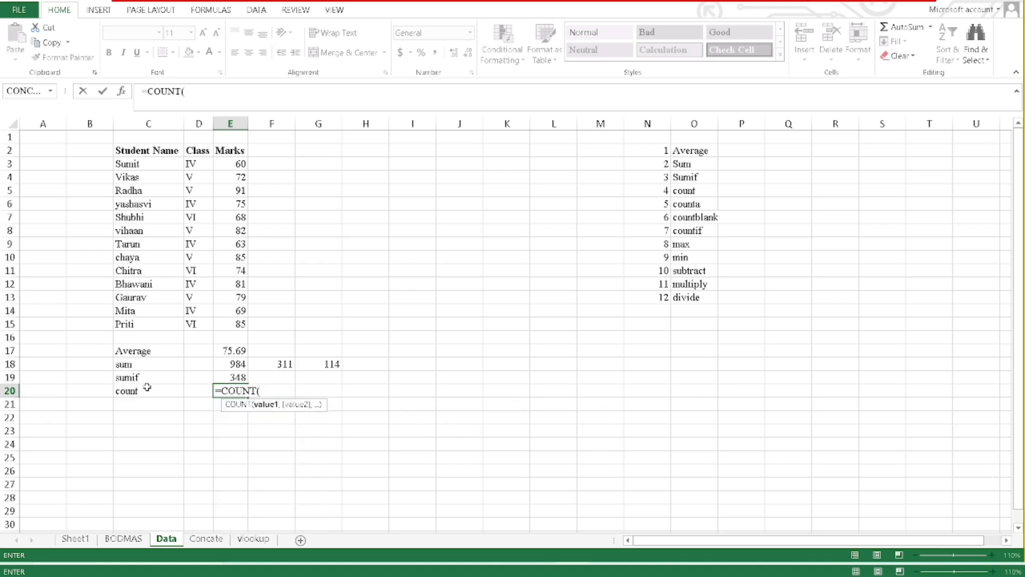
pyautogui.moveTo(224, 163); pyautogui.dragTo(226, 323)
pyautogui.press('Return')
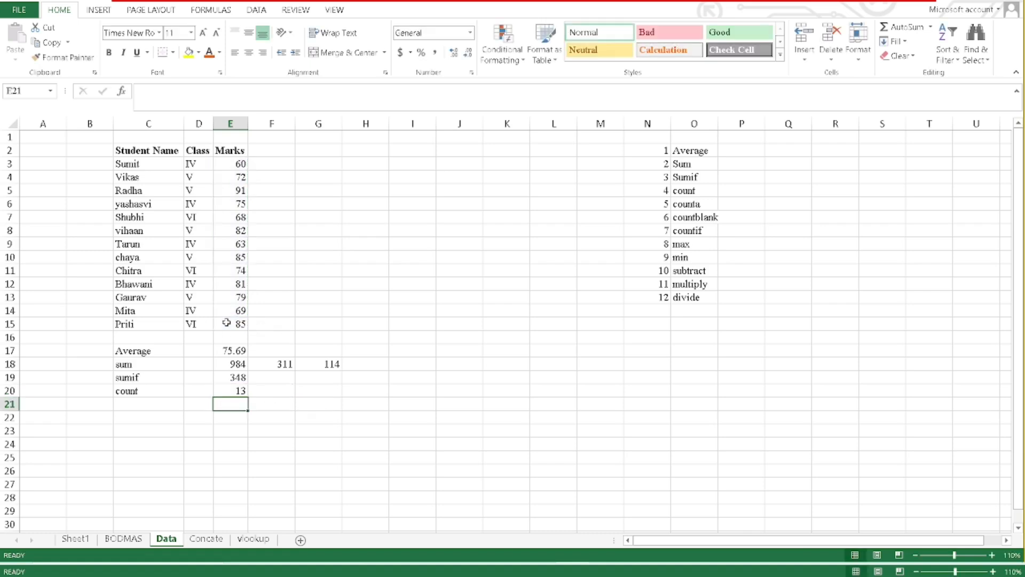
pyautogui.moveTo(230, 163); pyautogui.dragTo(231, 323)
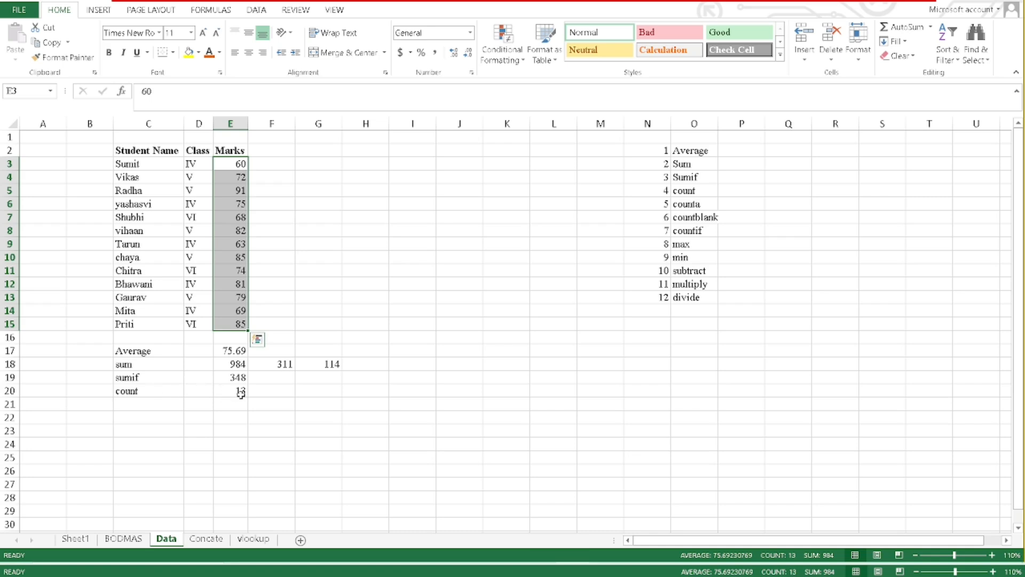
# Try counting the student names with =COUNT(C2:C15) in F20, beside the count of the marks.
pyautogui.moveTo(132, 164); pyautogui.dragTo(136, 319)
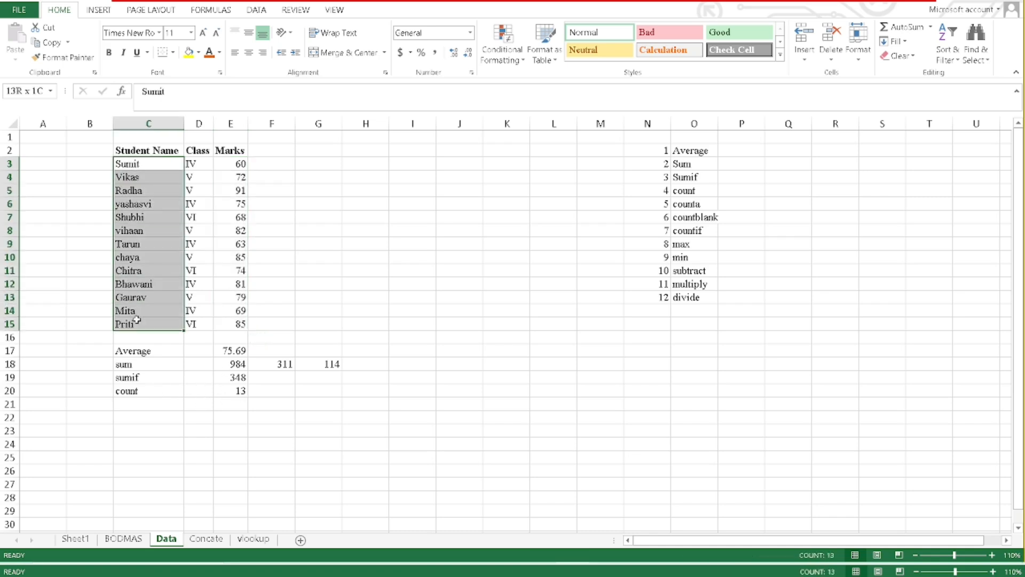
pyautogui.click(271, 390)
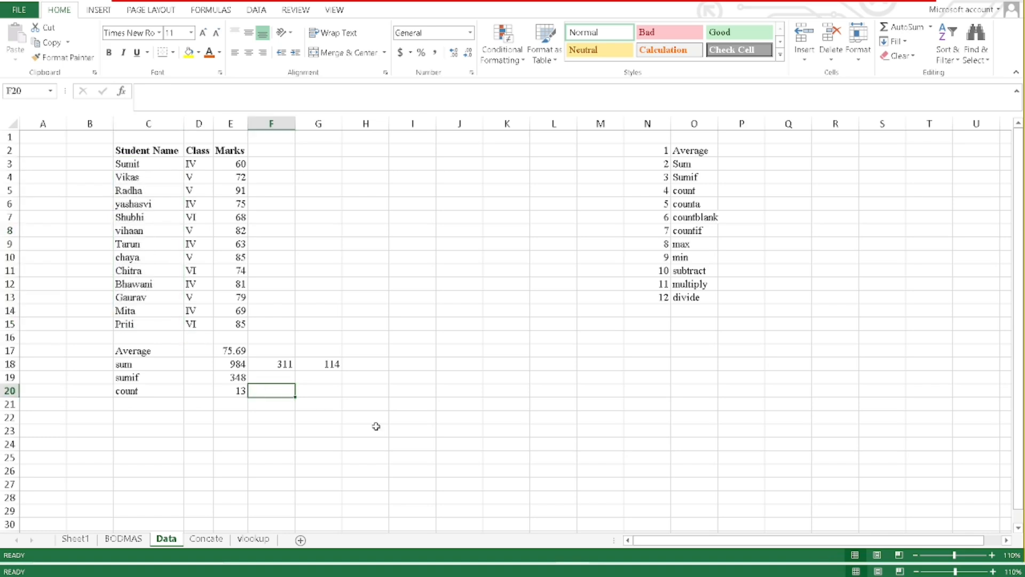
pyautogui.write('=count')
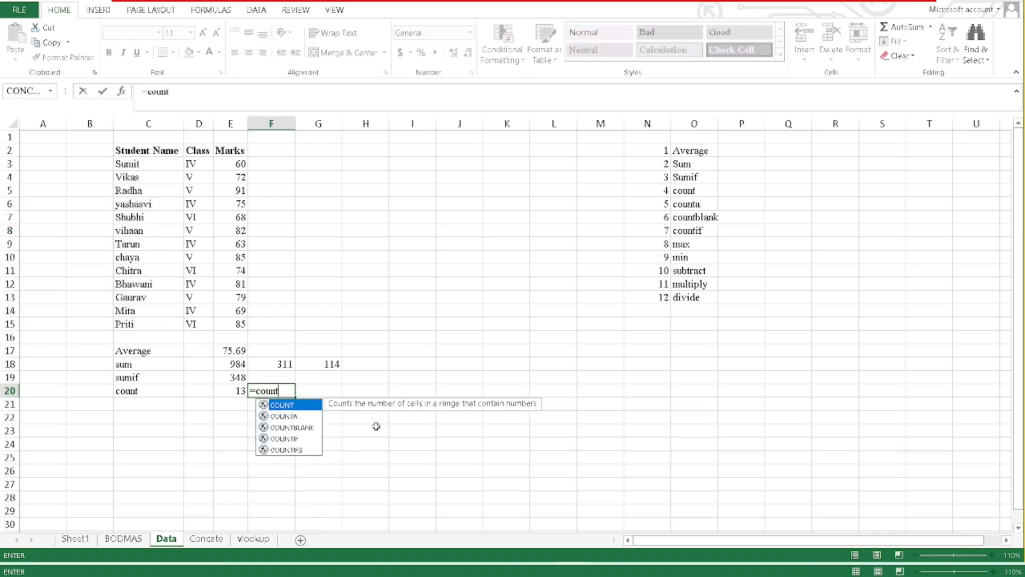
pyautogui.press('Tab')
pyautogui.moveTo(126, 157); pyautogui.dragTo(132, 327)
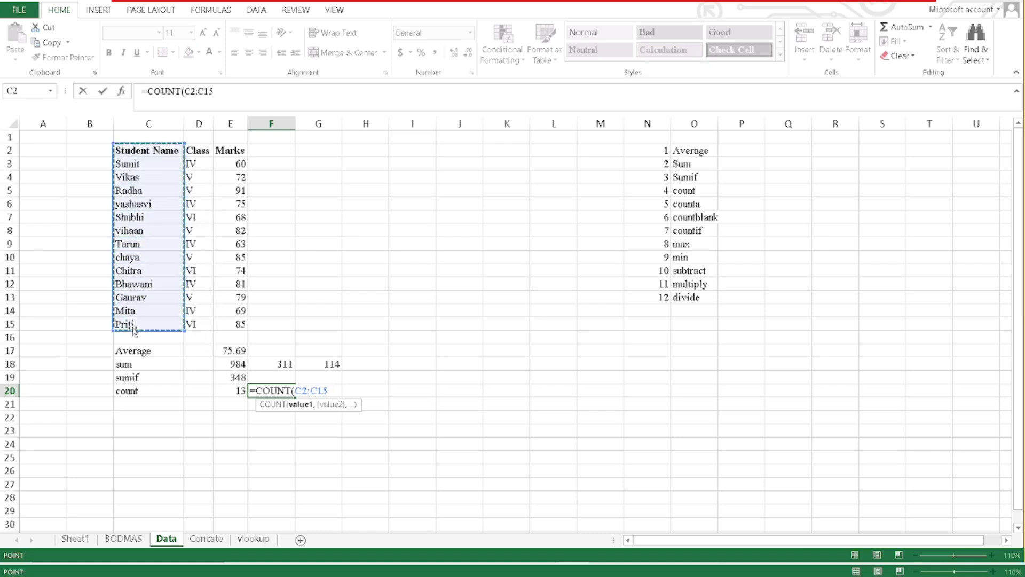
pyautogui.press('Return')
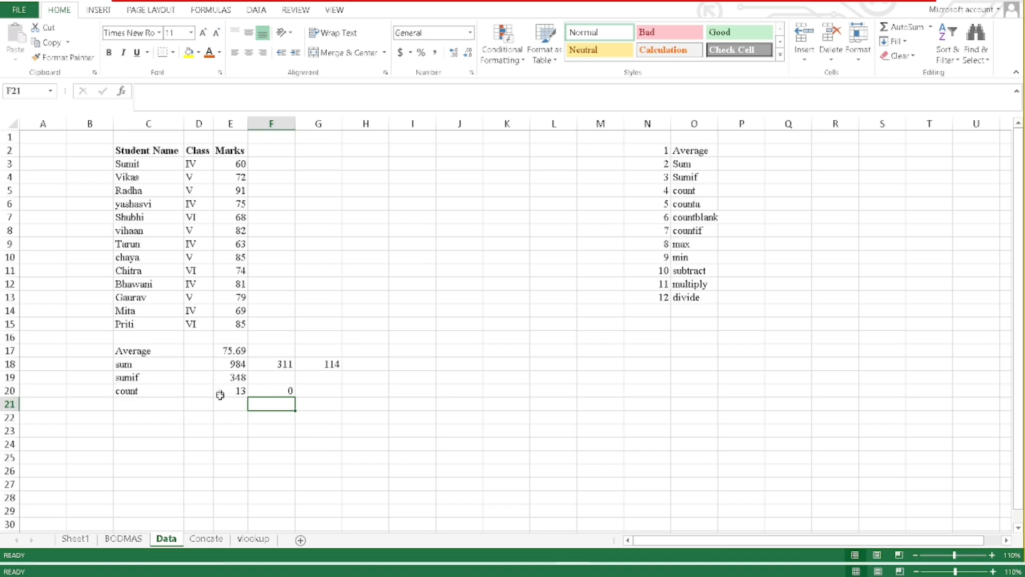
# Compare the marks in E3:E15 with the names in C3:C15, and clear the trial COUNT formula from F20.
pyautogui.moveTo(234, 166); pyautogui.dragTo(225, 322)
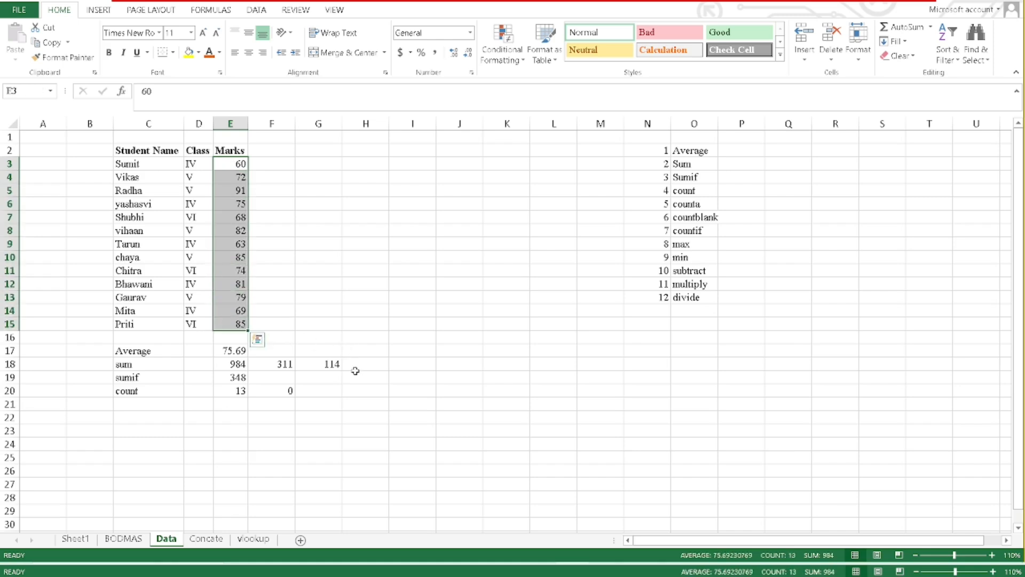
pyautogui.moveTo(135, 167); pyautogui.dragTo(142, 325)
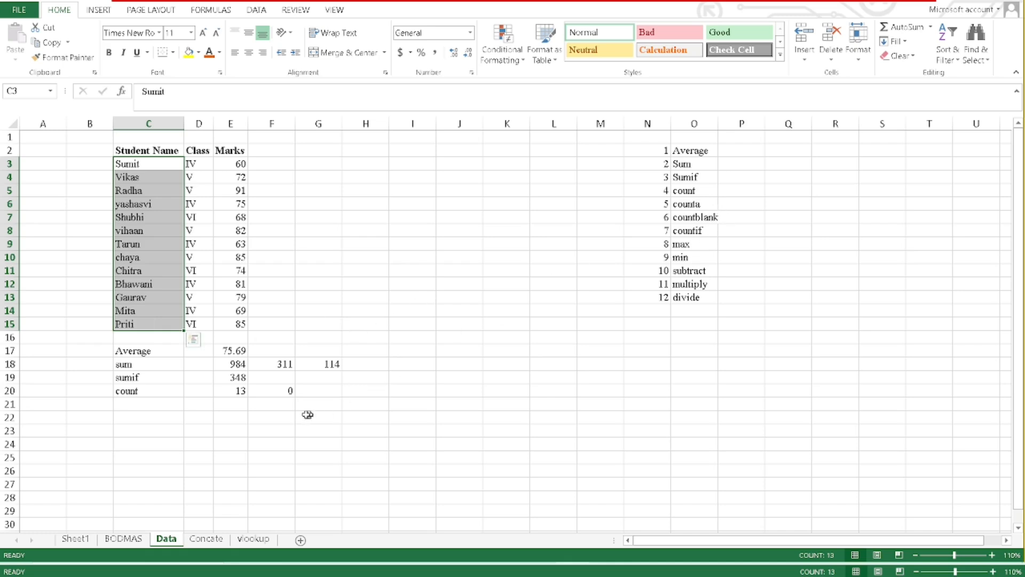
pyautogui.click(277, 390)
# Enter the label "counta" in C21, below the count label.
pyautogui.press('Down')
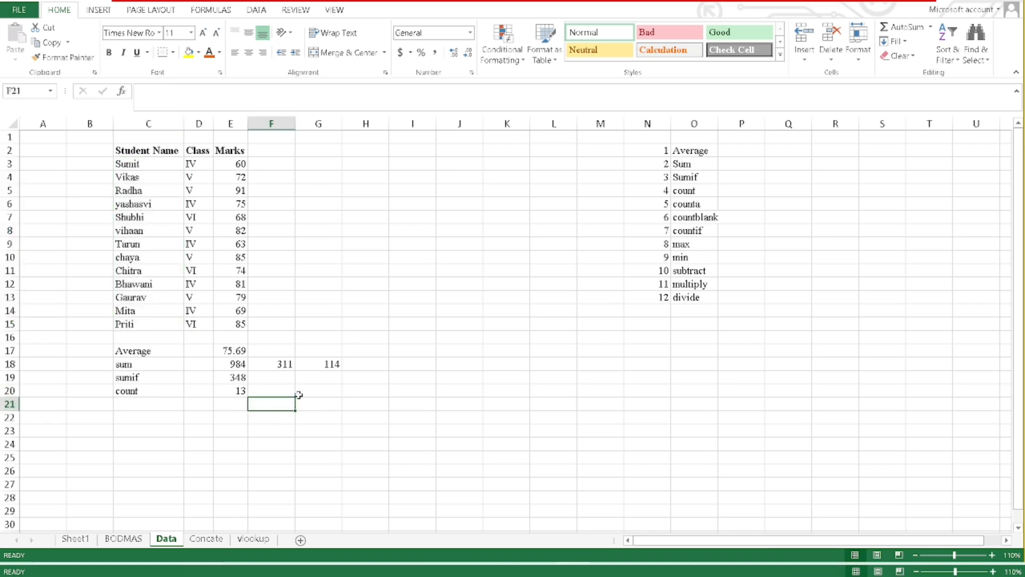
pyautogui.press('Left')
pyautogui.press('Left')
pyautogui.press('Left')
pyautogui.write('counta')
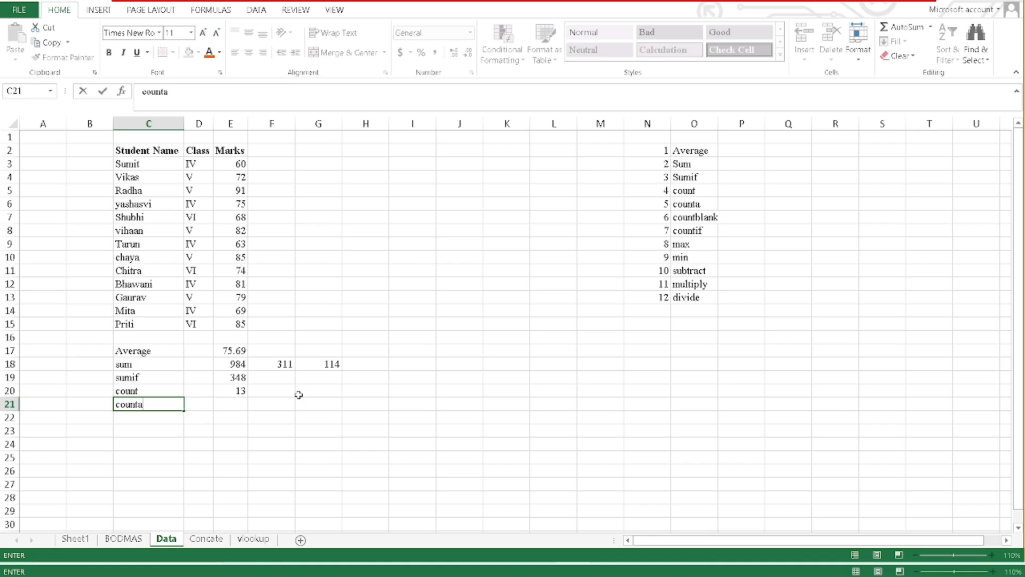
pyautogui.press('Return')
# Enter =COUNTA(C3:C15) in E21 to count the student names, and compare it with the COUNT formula in E20.
pyautogui.press('Up')
pyautogui.press('Right')
pyautogui.press('Right')
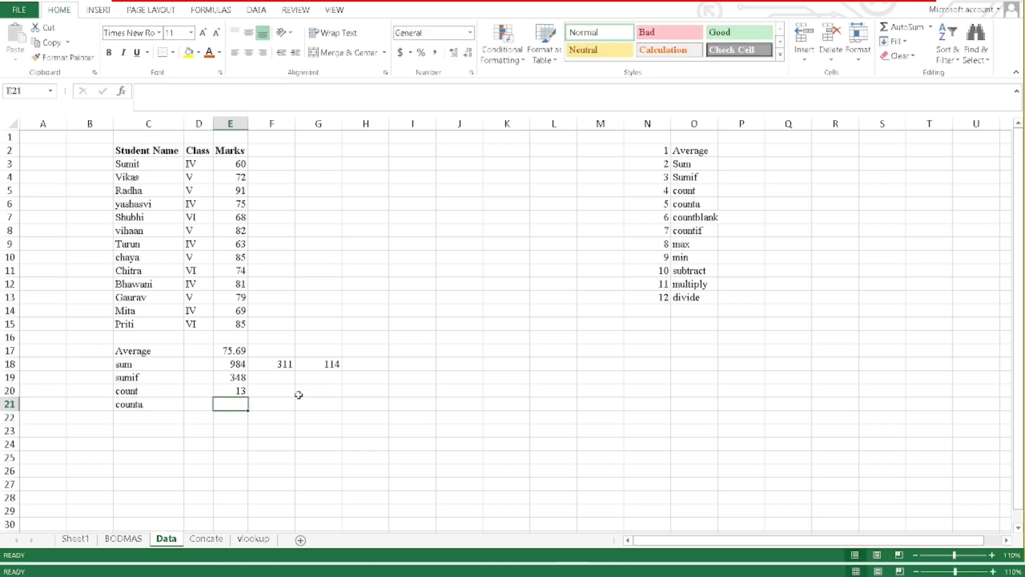
pyautogui.write('=coun')
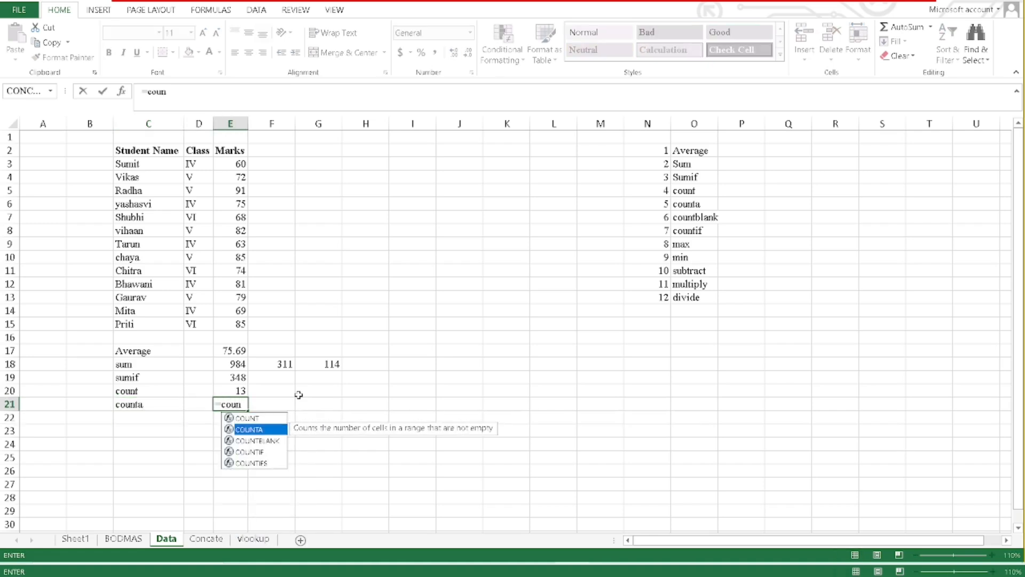
pyautogui.press('Tab')
pyautogui.click(138, 170)
pyautogui.moveTo(137, 170); pyautogui.dragTo(137, 323)
pyautogui.press('Return')
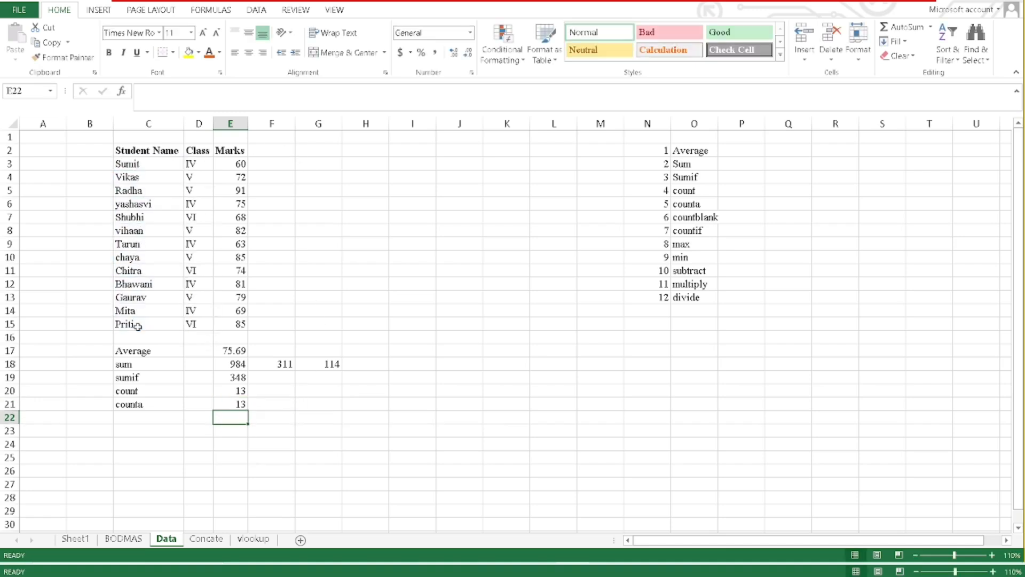
pyautogui.click(230, 391)
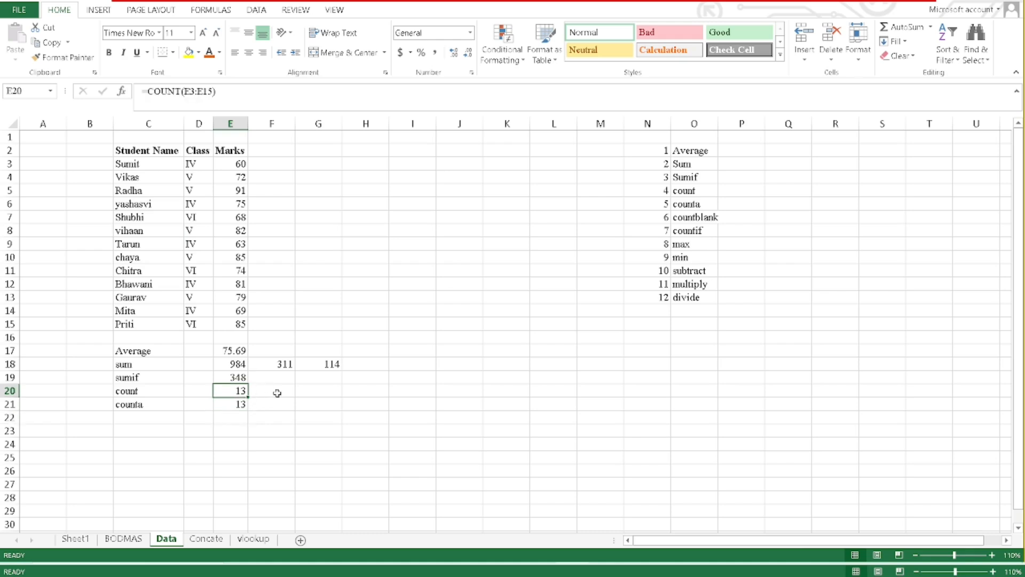
pyautogui.click(232, 404)
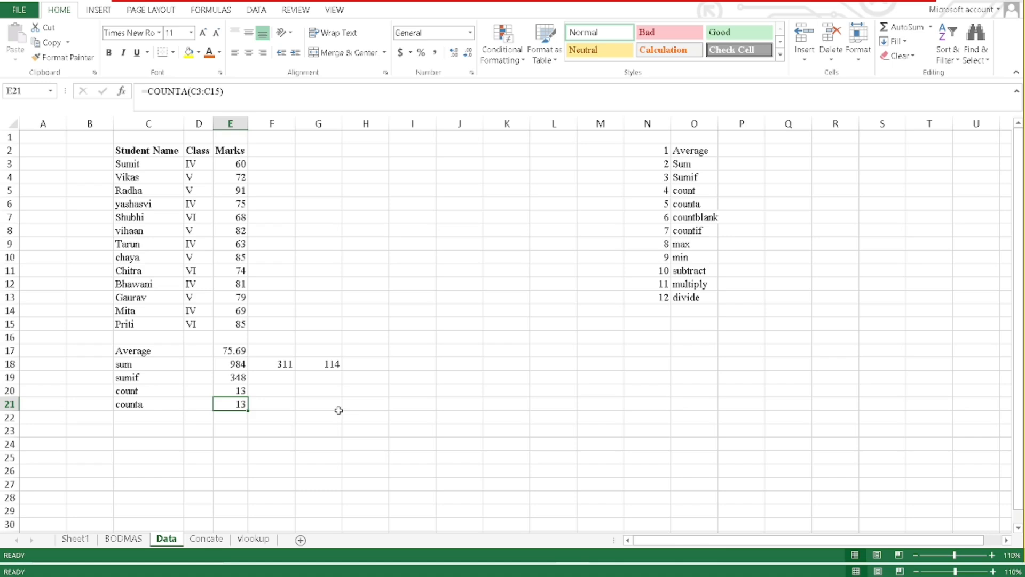
# Enter the label "countblank" in C22, below the counta label.
pyautogui.click(138, 416)
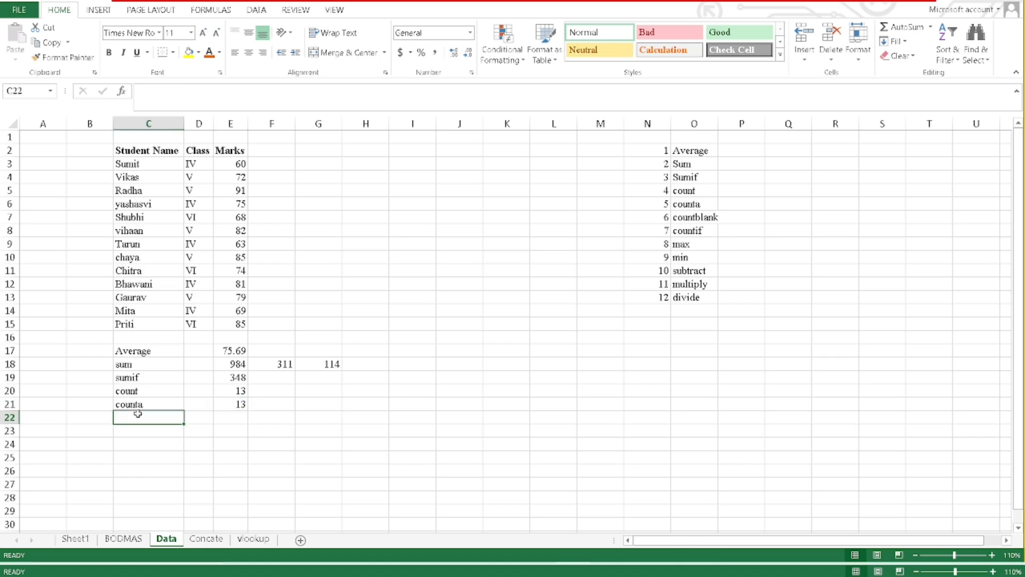
pyautogui.write('countblank')
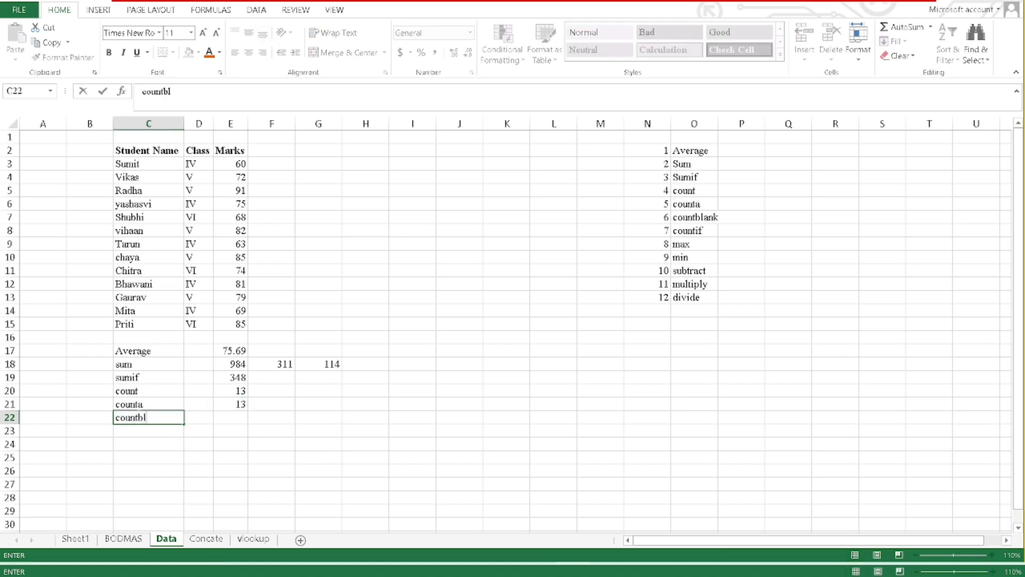
pyautogui.press('Return')
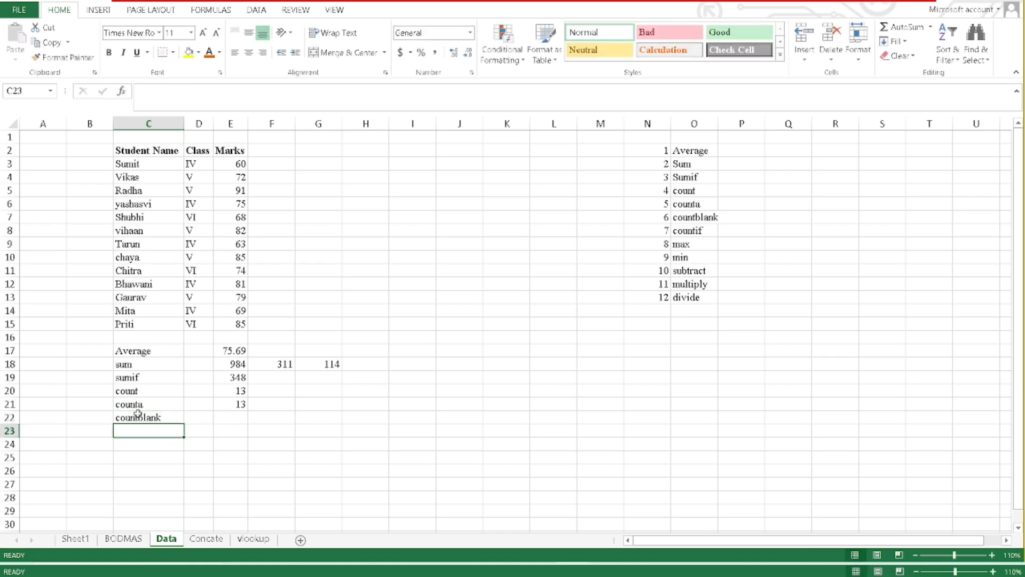
# Insert four blank rows above the Average row to leave empty cells below the student list.
pyautogui.click(239, 405)
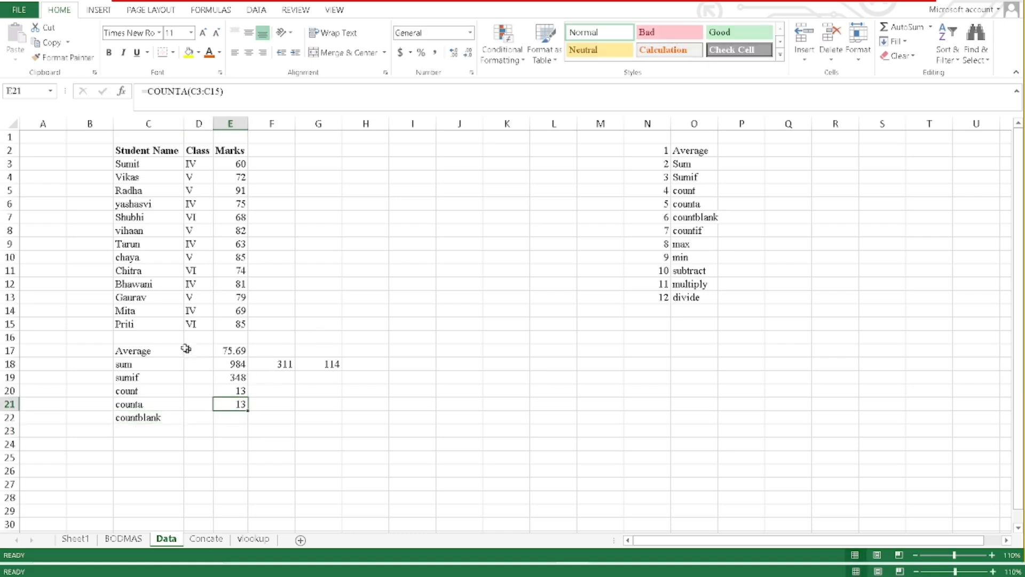
pyautogui.click(138, 353)
pyautogui.hotkey('shift', 'space')
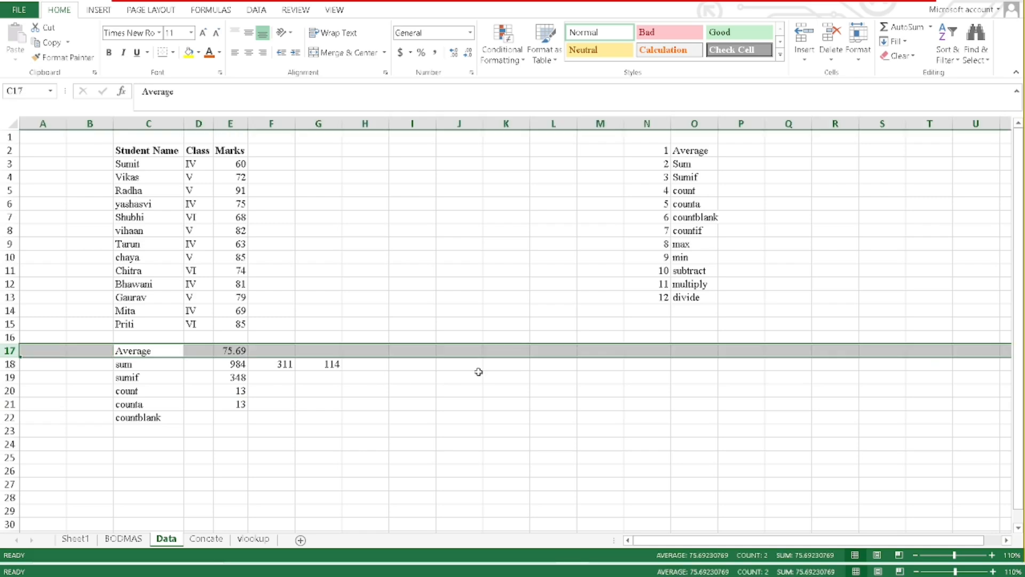
pyautogui.hotkey('ctrl', 'shift', '=')
pyautogui.hotkey('ctrl', 'shift', '=')
pyautogui.hotkey('ctrl', 'shift', '=')
pyautogui.hotkey('ctrl', 'shift', '=')
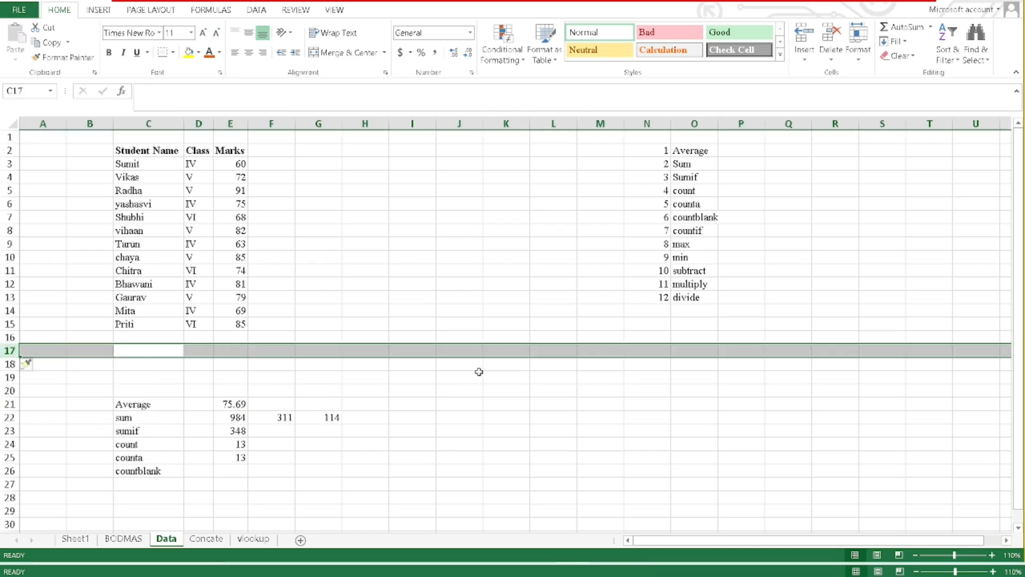
# Extend the COUNTA range in E25 to C3:C19 and check which cells the formula covers.
pyautogui.click(228, 471)
pyautogui.click(237, 457)
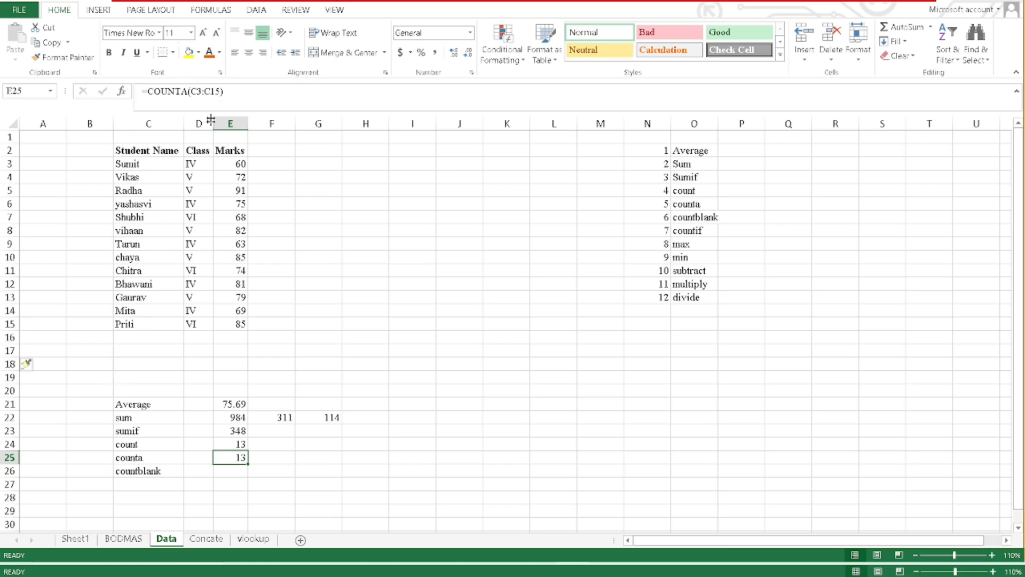
pyautogui.click(212, 91)
pyautogui.moveTo(212, 91); pyautogui.dragTo(221, 92)
pyautogui.write('9')
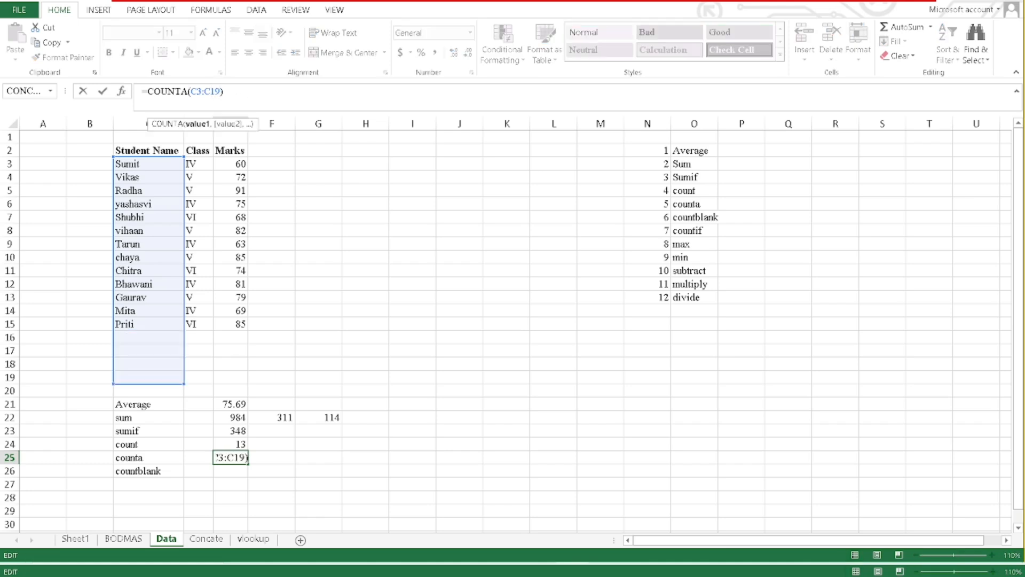
pyautogui.press('Return')
pyautogui.click(235, 457)
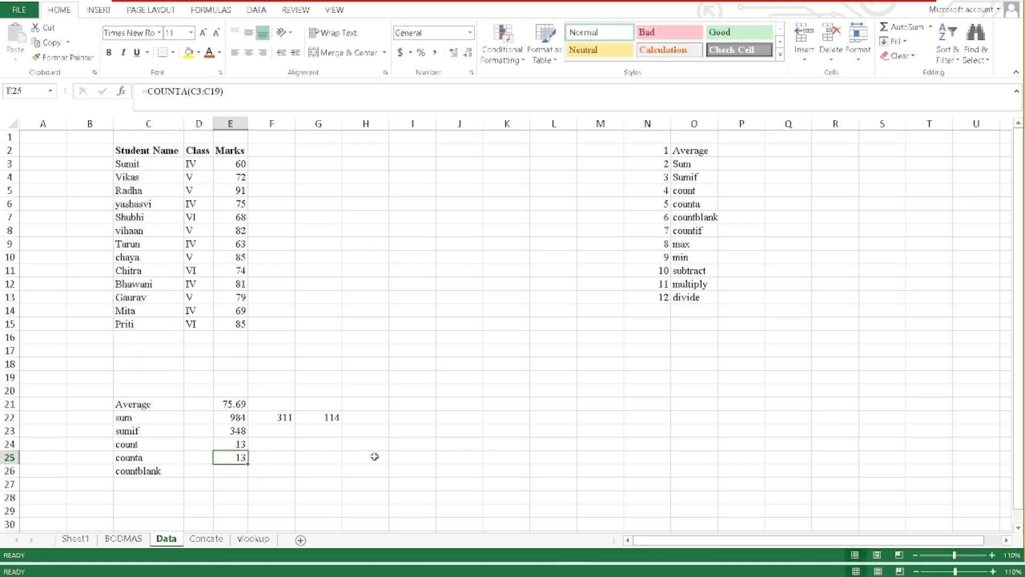
pyautogui.press('F2')
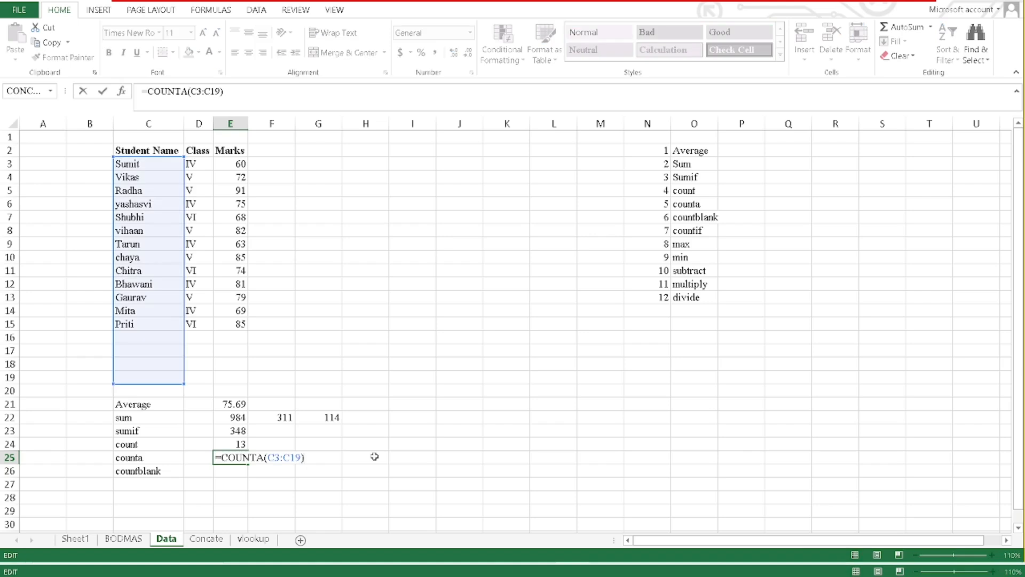
pyautogui.press('Escape')
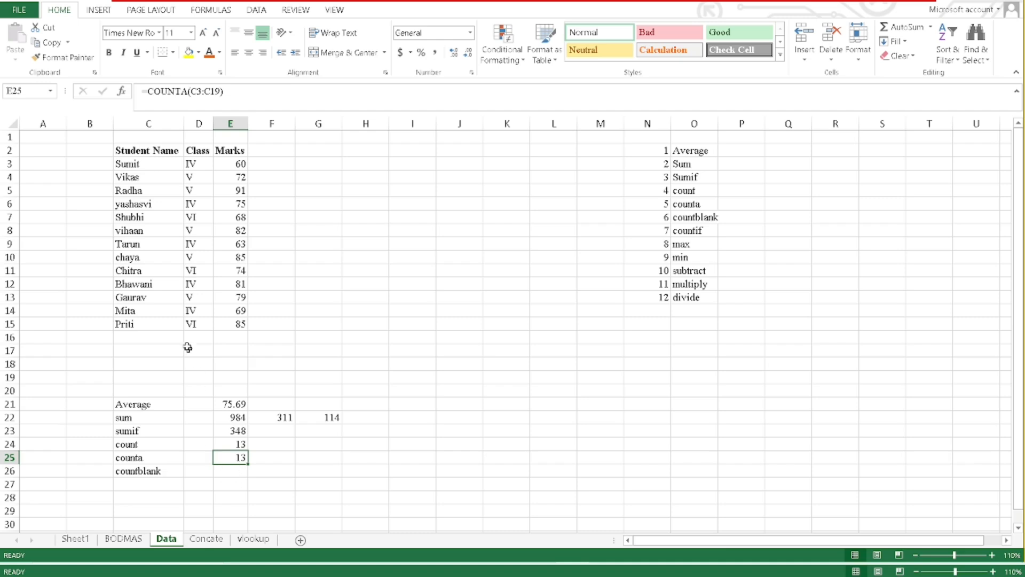
# Enter =COUNTBLANK(C3:C19) in E26 to count the empty cells in the student name column.
pyautogui.moveTo(138, 337); pyautogui.dragTo(141, 377)
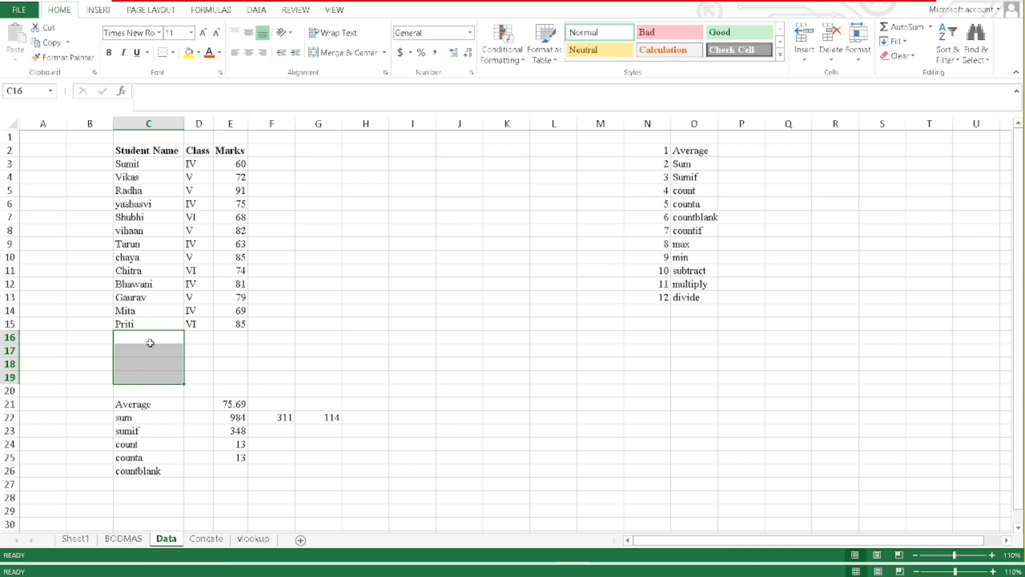
pyautogui.click(232, 471)
pyautogui.click(241, 459)
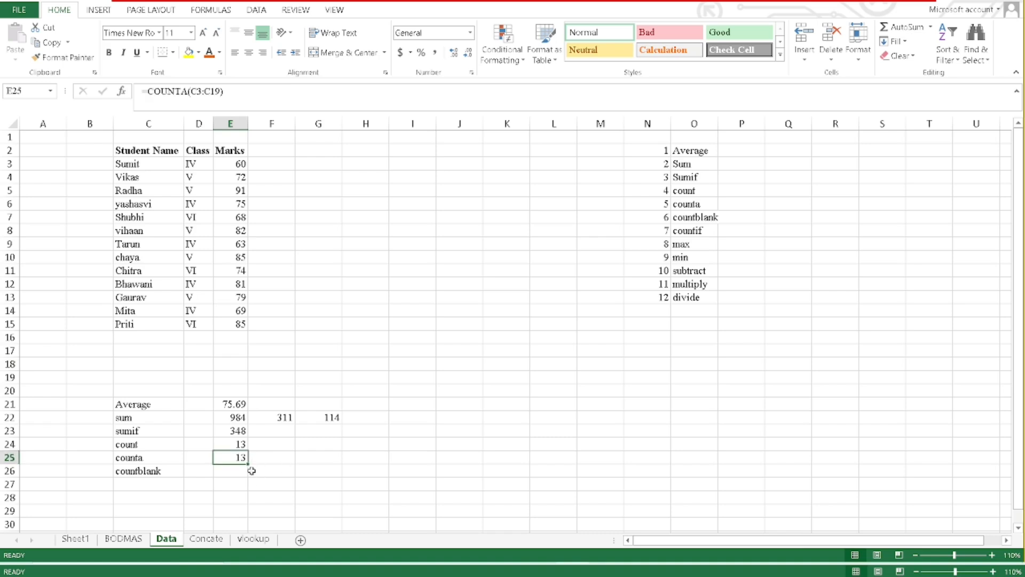
pyautogui.press('Down')
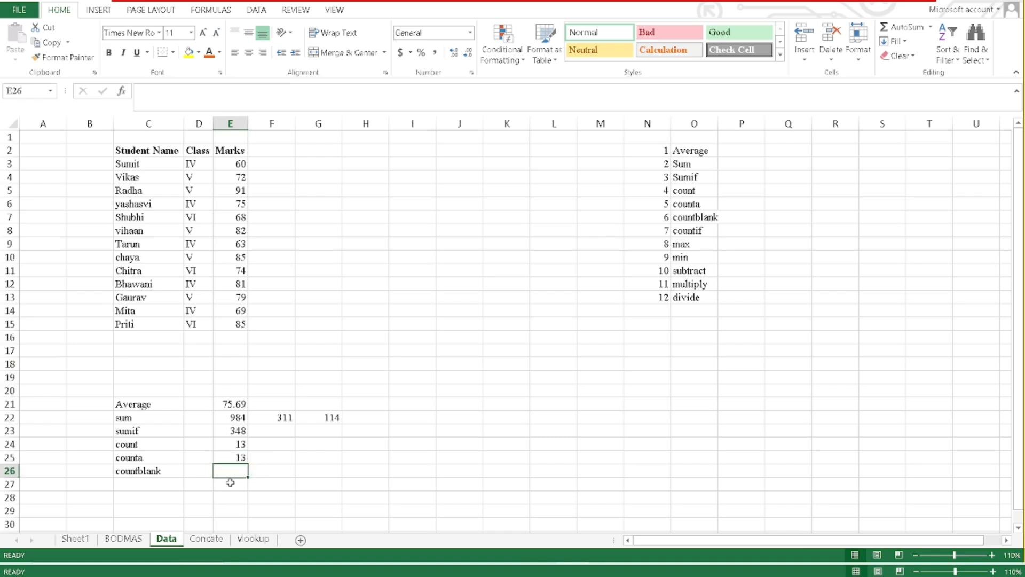
pyautogui.write('=count')
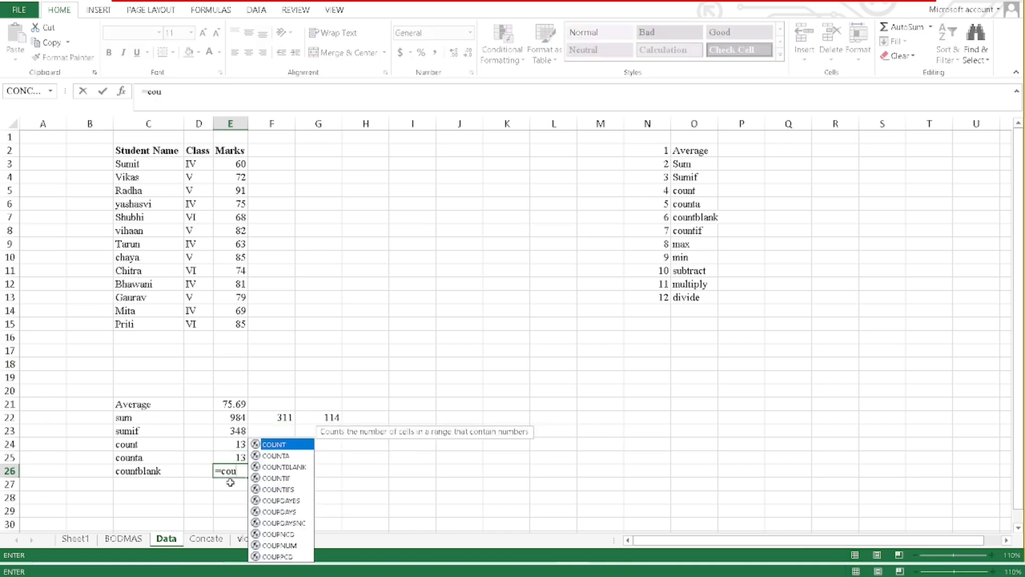
pyautogui.press('Down')
pyautogui.press('Down')
pyautogui.press('Tab')
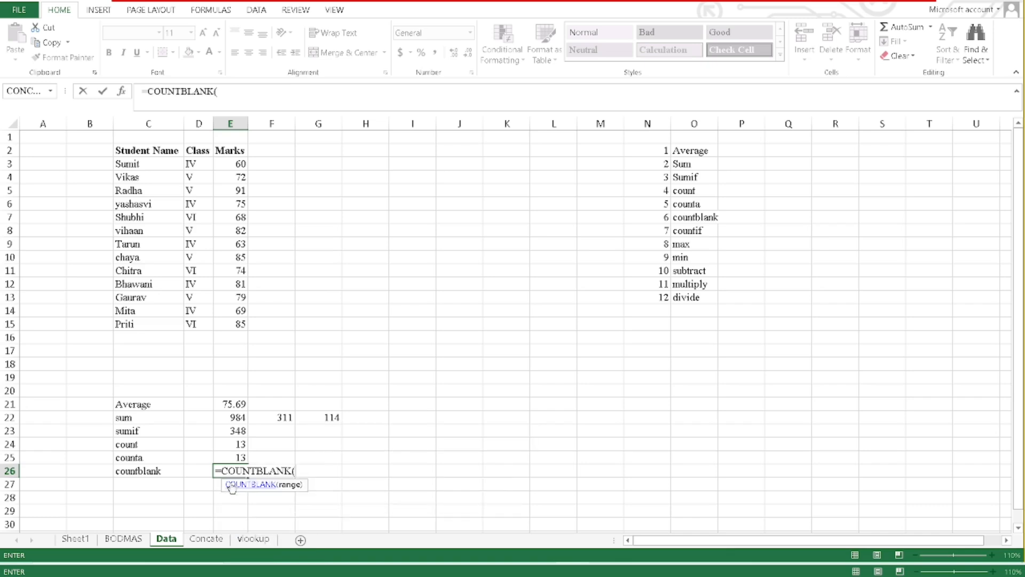
pyautogui.moveTo(188, 163); pyautogui.dragTo(189, 381)
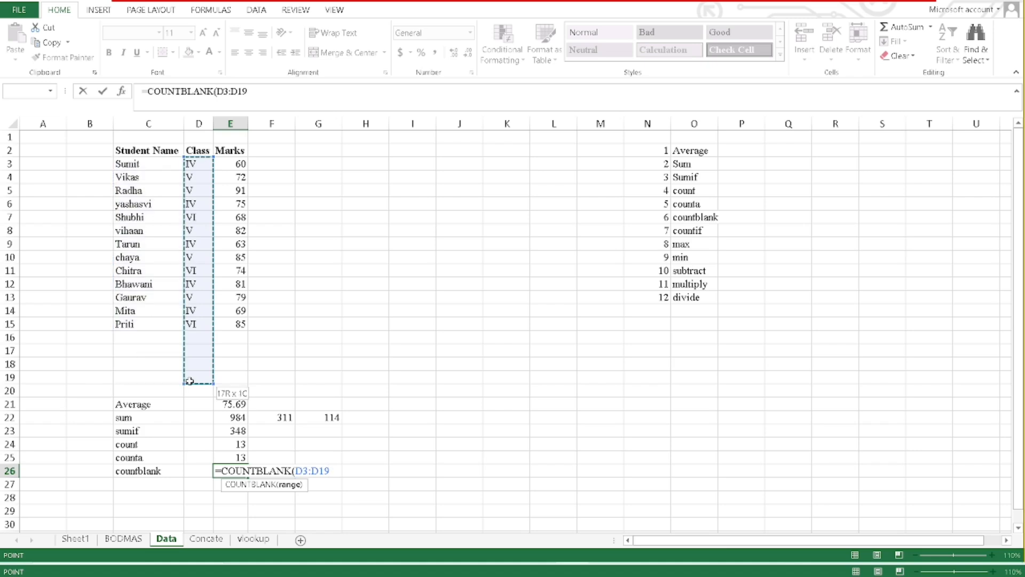
pyautogui.moveTo(149, 166); pyautogui.dragTo(149, 377)
pyautogui.press('Return')
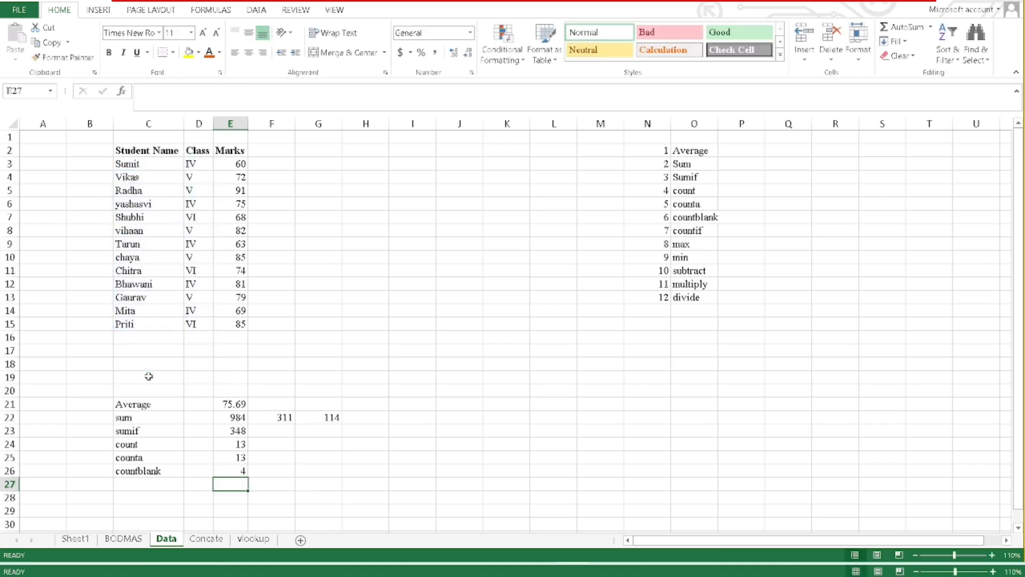
# Check the COUNTBLANK result by going through the empty cells C16 to C19 one by one.
pyautogui.click(157, 339)
pyautogui.click(155, 353)
pyautogui.click(151, 366)
pyautogui.click(146, 380)
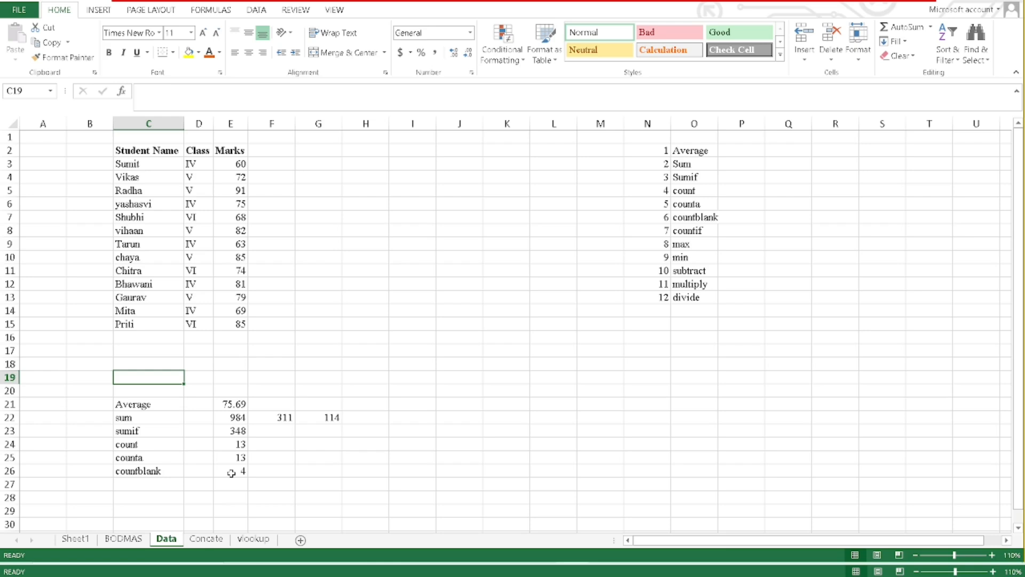
# Enter the label "countif" in C27, below the countblank label, and select E27 for its formula.
pyautogui.click(133, 485)
pyautogui.write('coun')
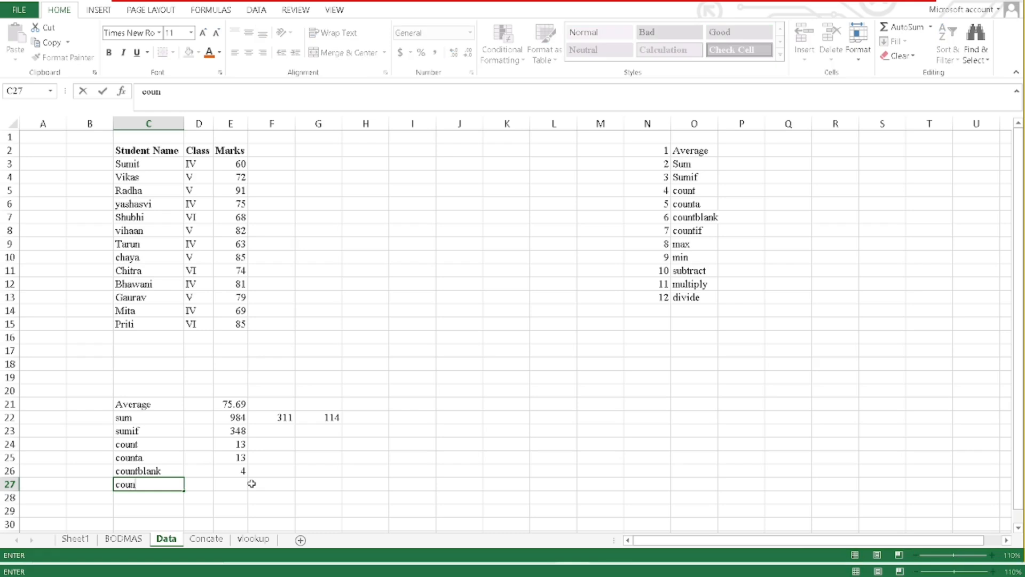
pyautogui.write('tif')
pyautogui.press('Return')
pyautogui.press('Up')
pyautogui.press('Right')
pyautogui.press('Right')
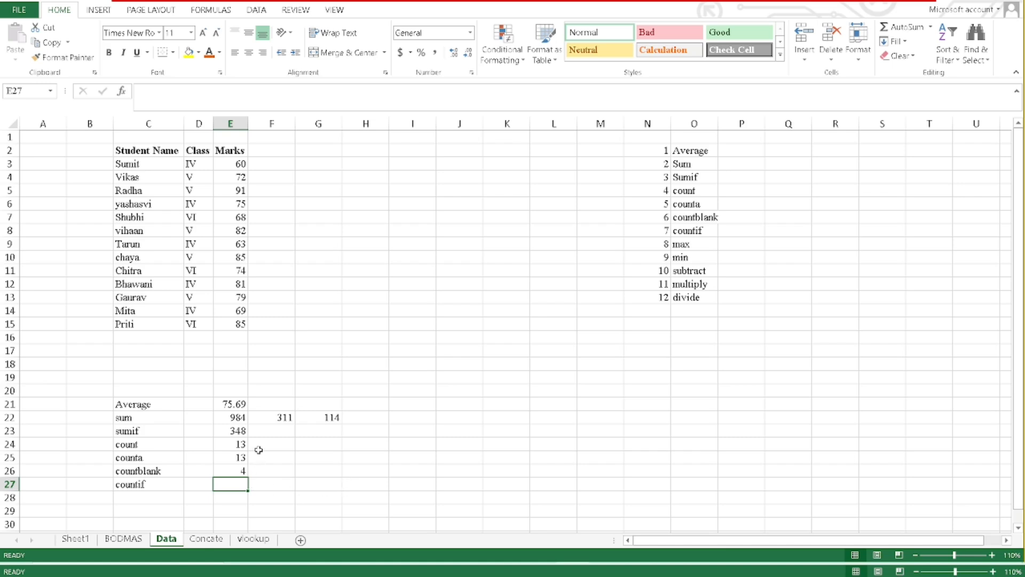
# Enter =COUNTIF(D3:D15,"V") in E27 to count the students in class V.
pyautogui.write('=count')
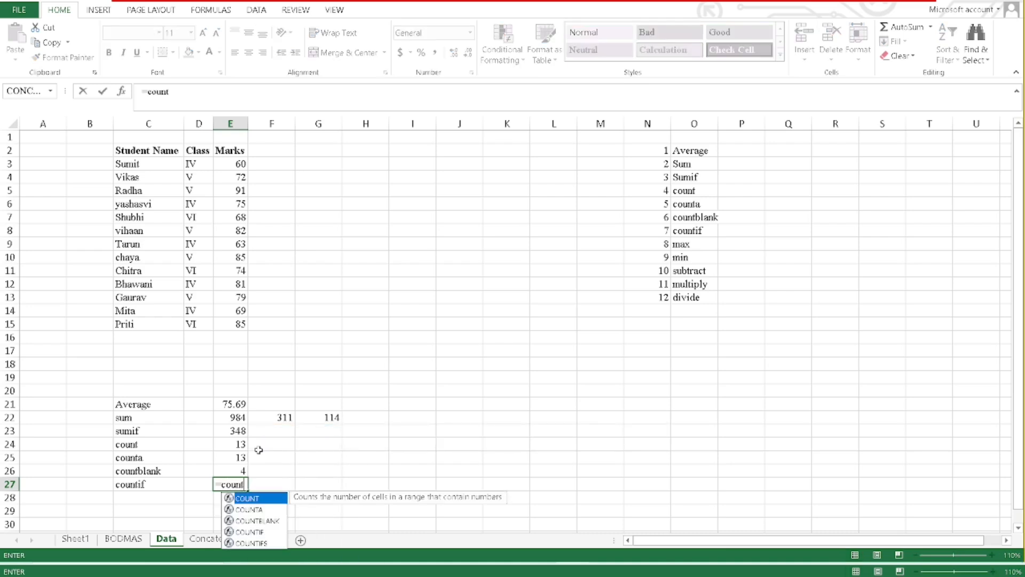
pyautogui.press('Down')
pyautogui.press('Down')
pyautogui.press('Down')
pyautogui.press('Tab')
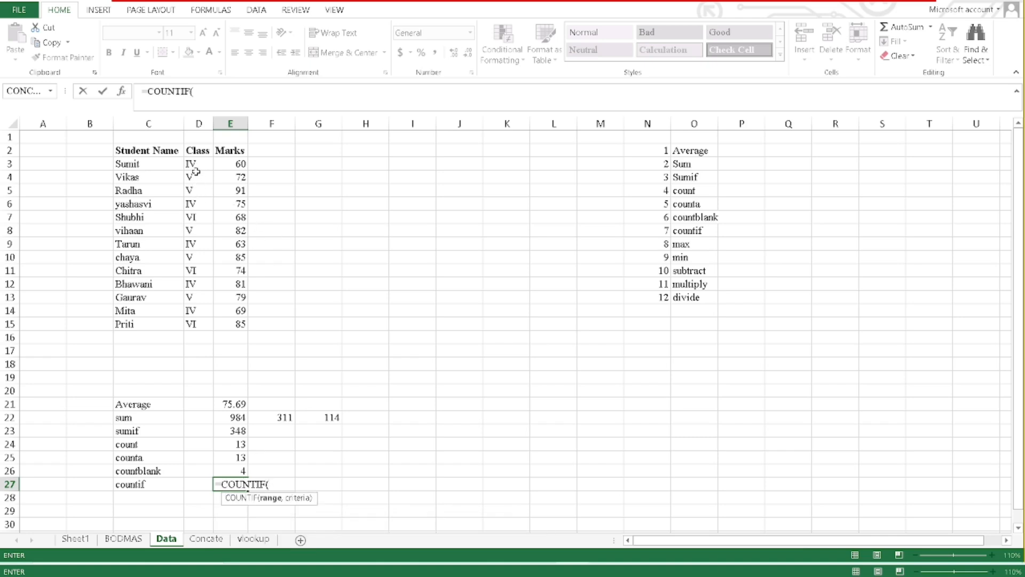
pyautogui.moveTo(192, 164); pyautogui.dragTo(190, 323)
pyautogui.write(',')
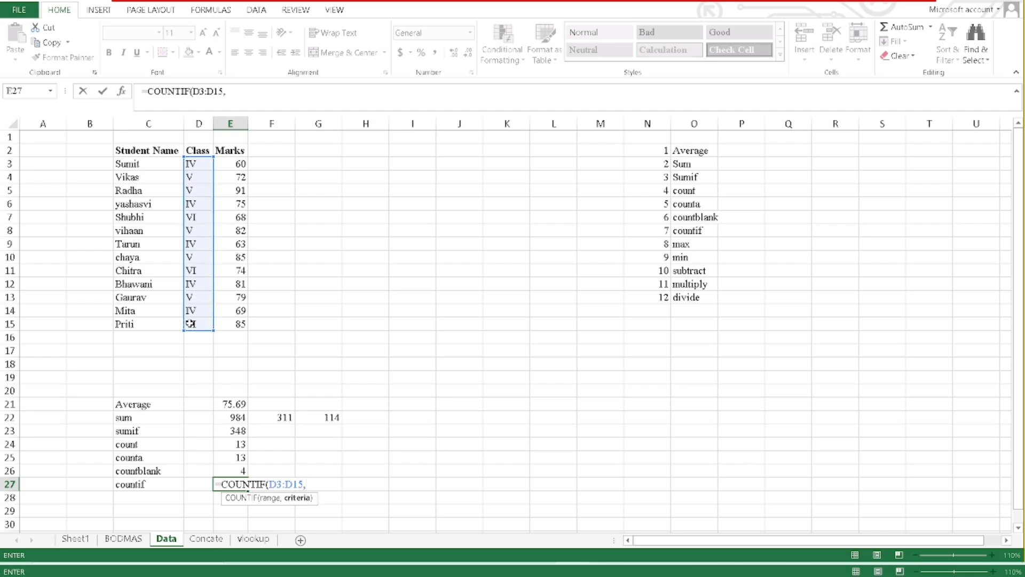
pyautogui.write('"V")')
pyautogui.press('Return')
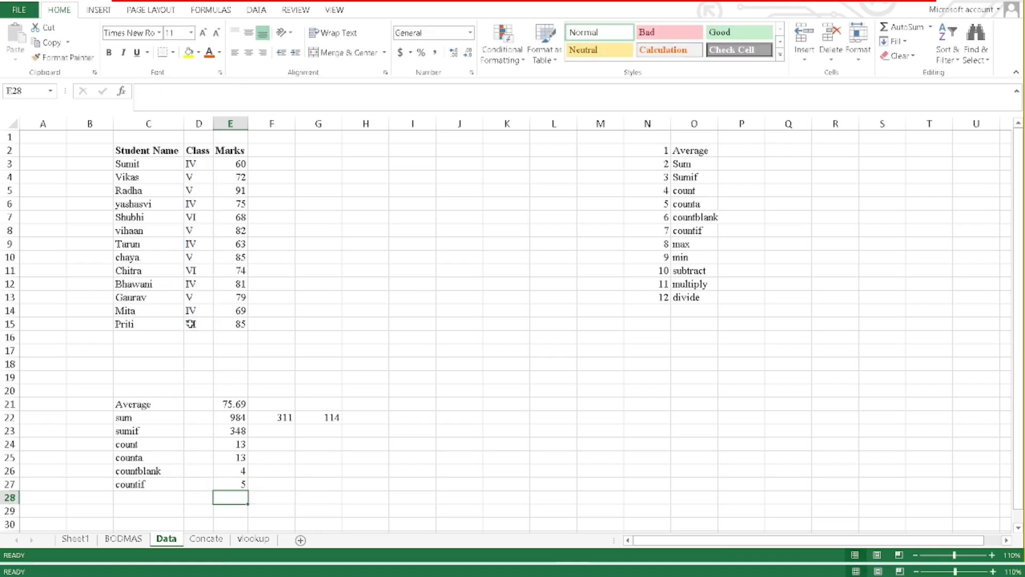
# Check the COUNTIF result by selecting all class V cells in the Class column together, comparing with E27.
pyautogui.click(235, 484)
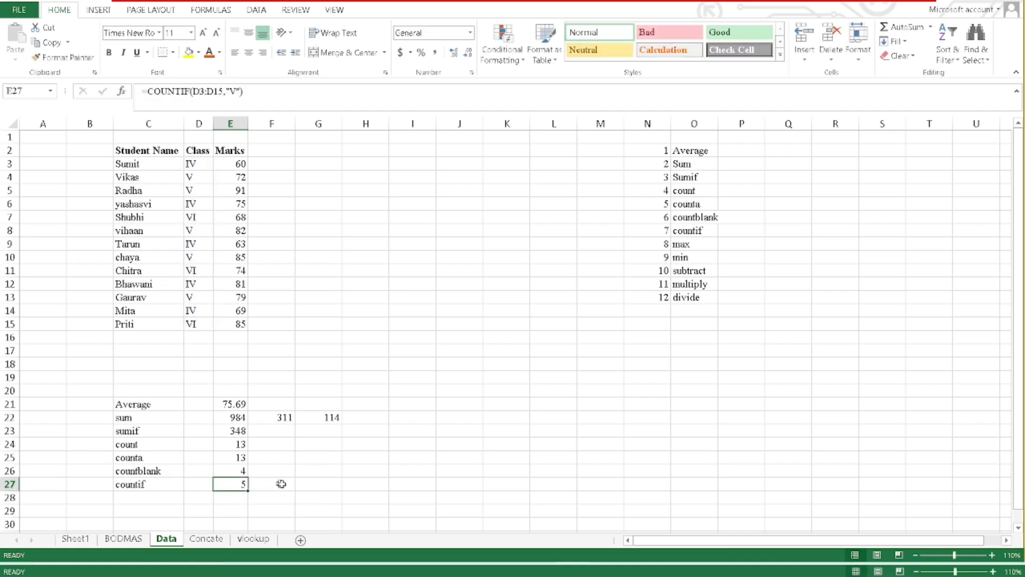
pyautogui.click(200, 176)
pyautogui.keyDown('ctrl'); pyautogui.click(196, 190); pyautogui.keyUp('ctrl')
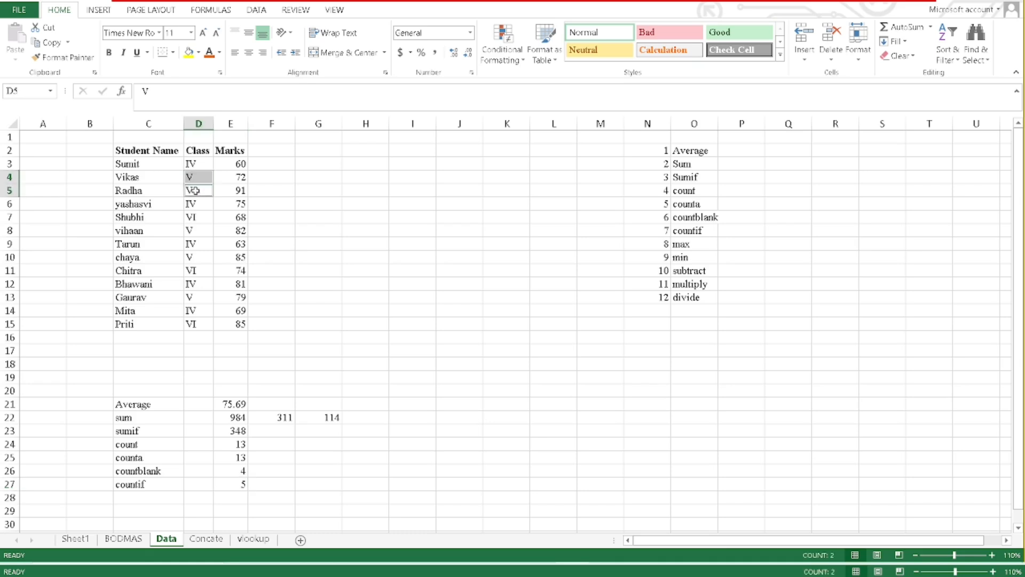
pyautogui.keyDown('ctrl'); pyautogui.click(192, 230); pyautogui.keyUp('ctrl')
pyautogui.keyDown('ctrl'); pyautogui.click(191, 257); pyautogui.keyUp('ctrl')
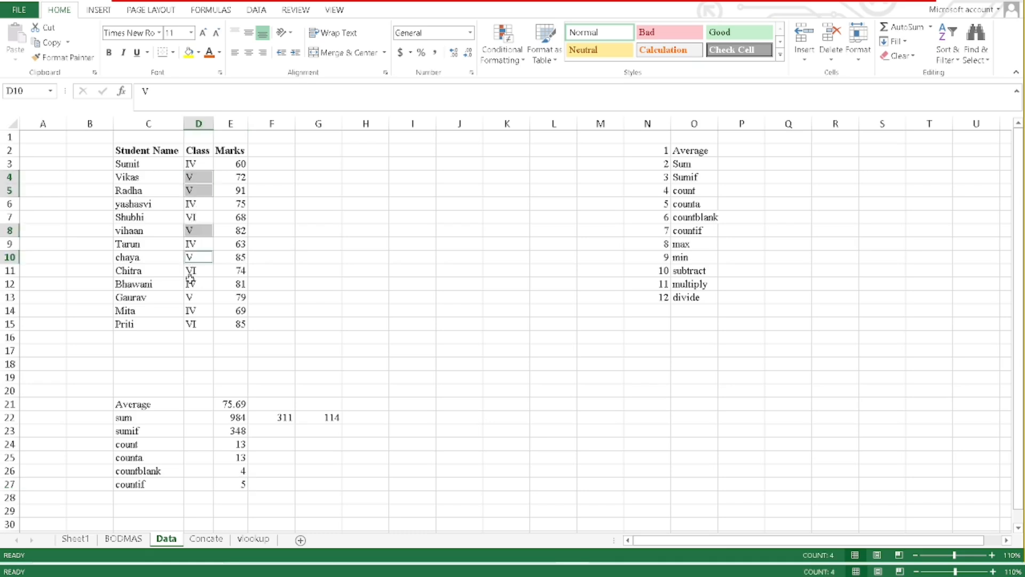
pyautogui.keyDown('ctrl'); pyautogui.click(191, 298); pyautogui.keyUp('ctrl')
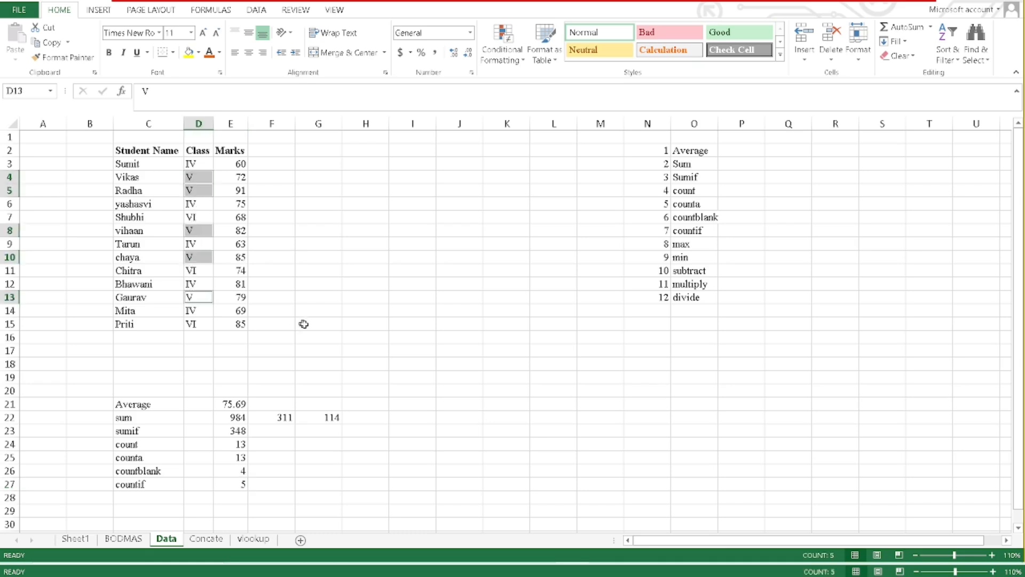
pyautogui.click(216, 484)
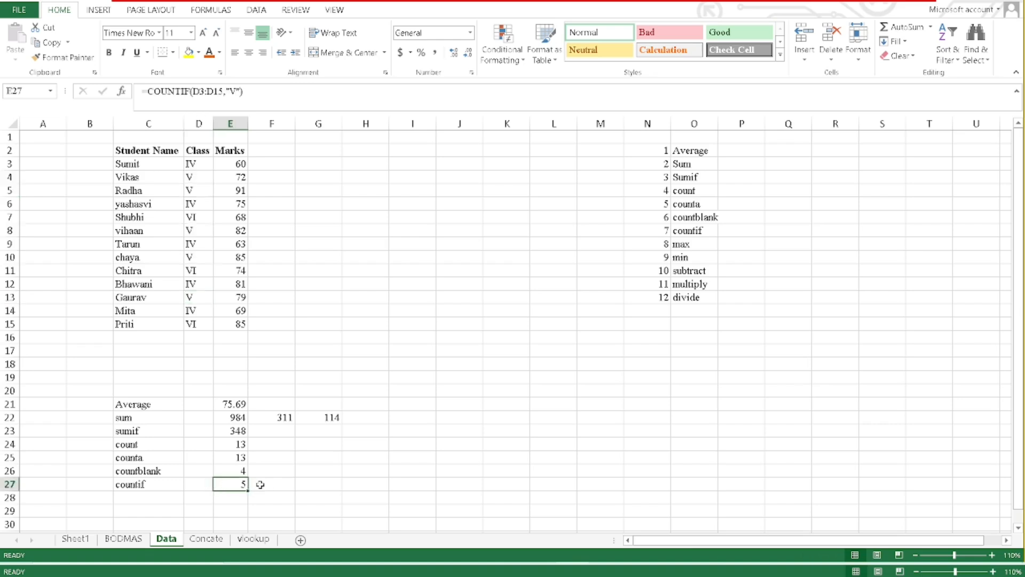
# Enter the label "max" in C28, below the countif label, and select E28 for its formula.
pyautogui.click(143, 497)
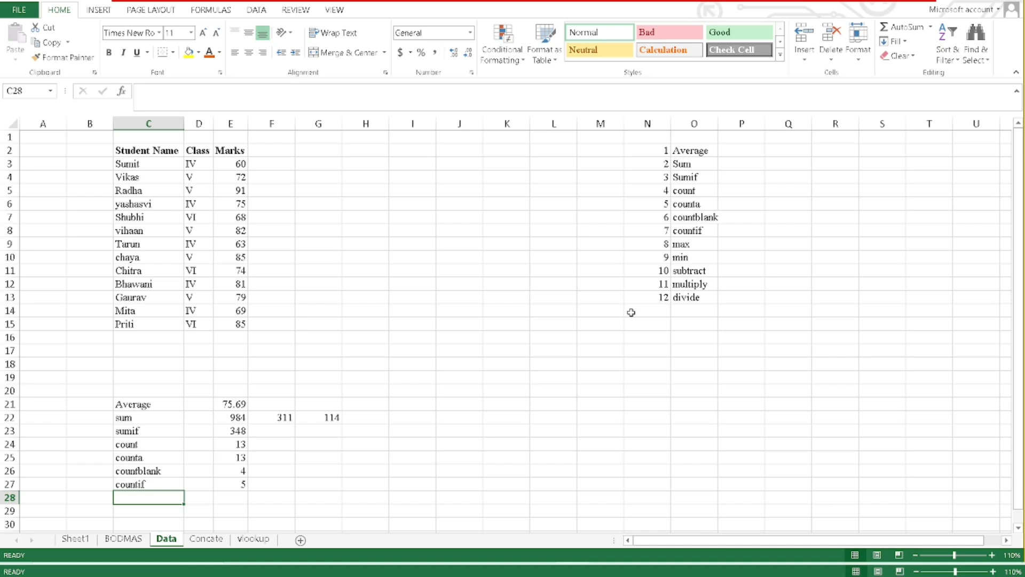
pyautogui.moveTo(227, 164); pyautogui.dragTo(225, 328)
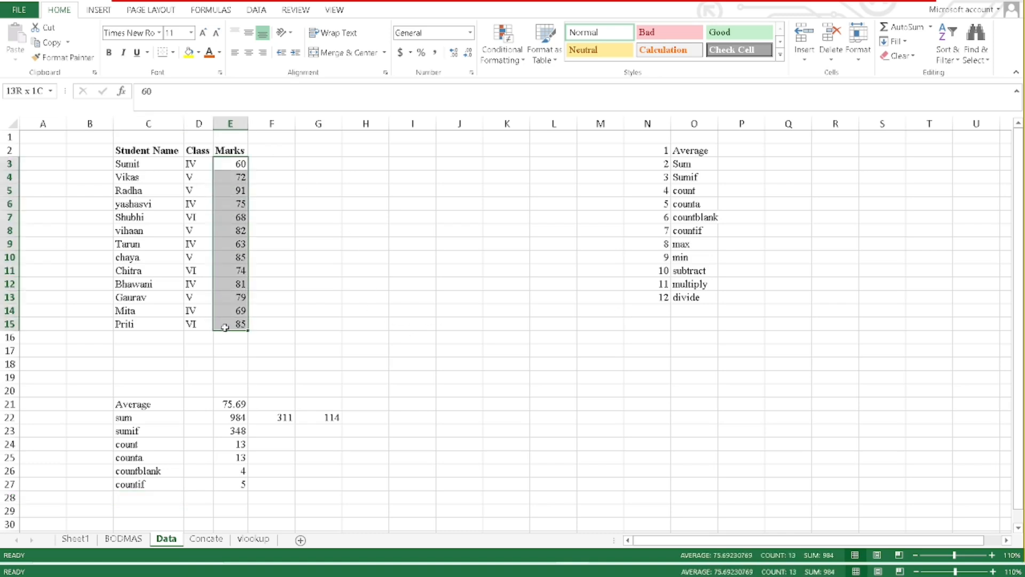
pyautogui.moveTo(140, 164); pyautogui.dragTo(149, 320)
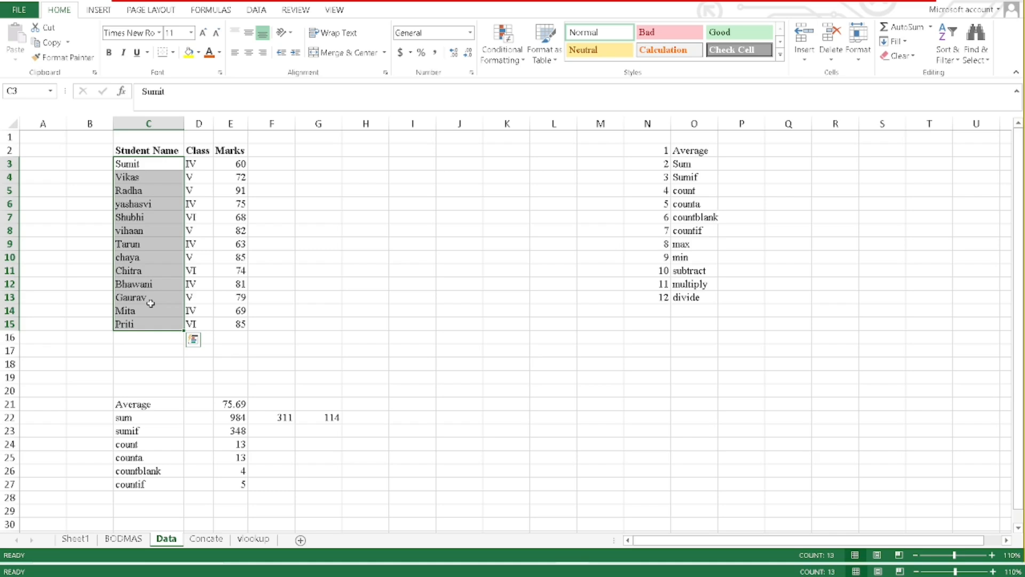
pyautogui.click(142, 494)
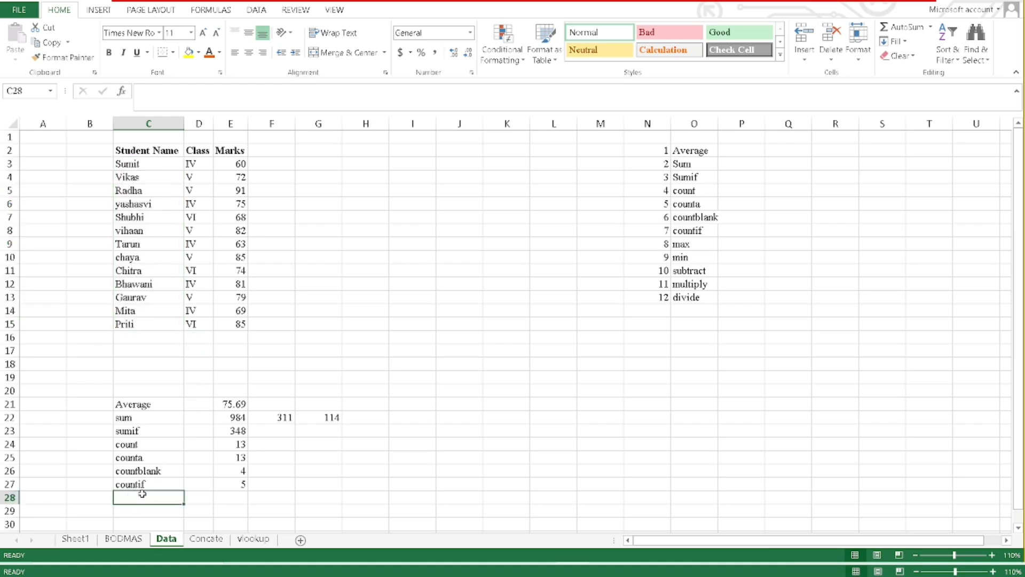
pyautogui.write('max')
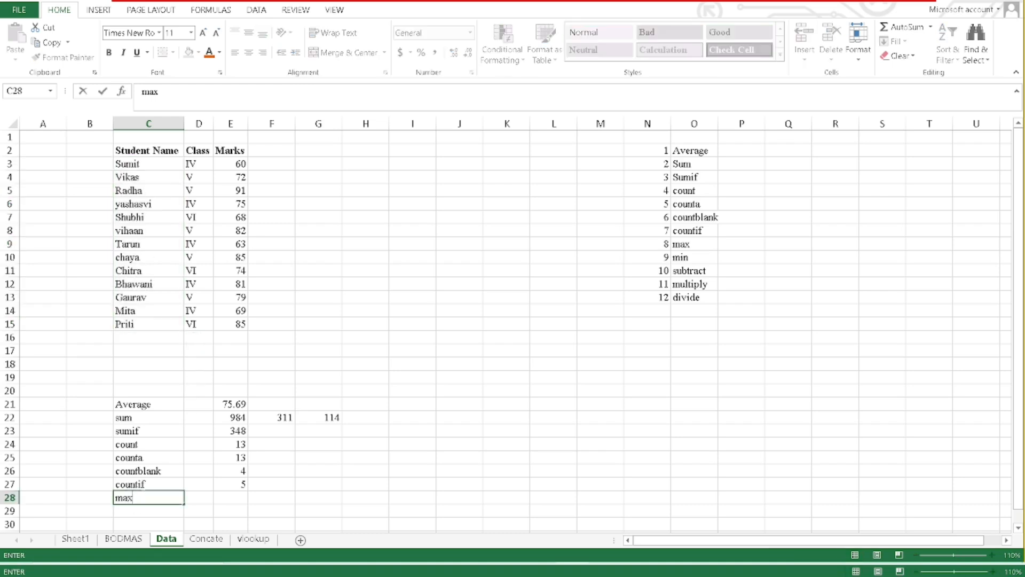
pyautogui.press('Tab')
pyautogui.press('Tab')
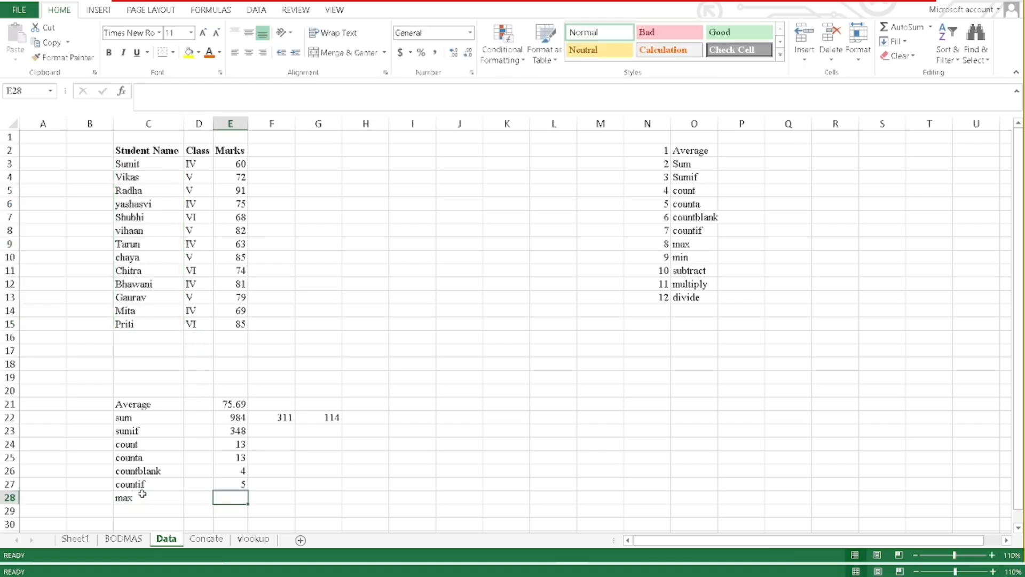
# Try the MAX function on the student name column with =MAX(C3:C15) in E28.
pyautogui.write('=max')
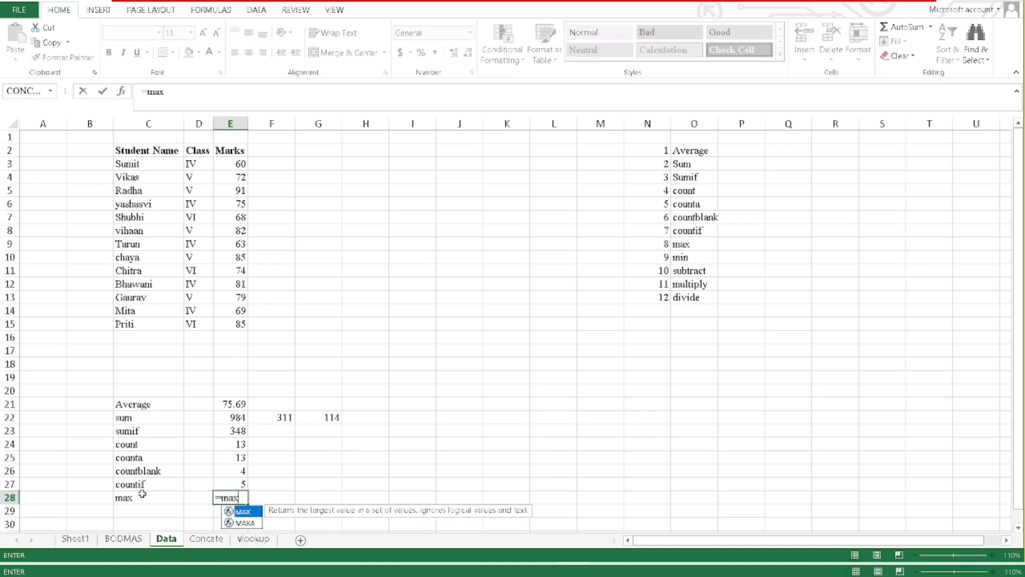
pyautogui.press('Tab')
pyautogui.moveTo(139, 163); pyautogui.dragTo(140, 324)
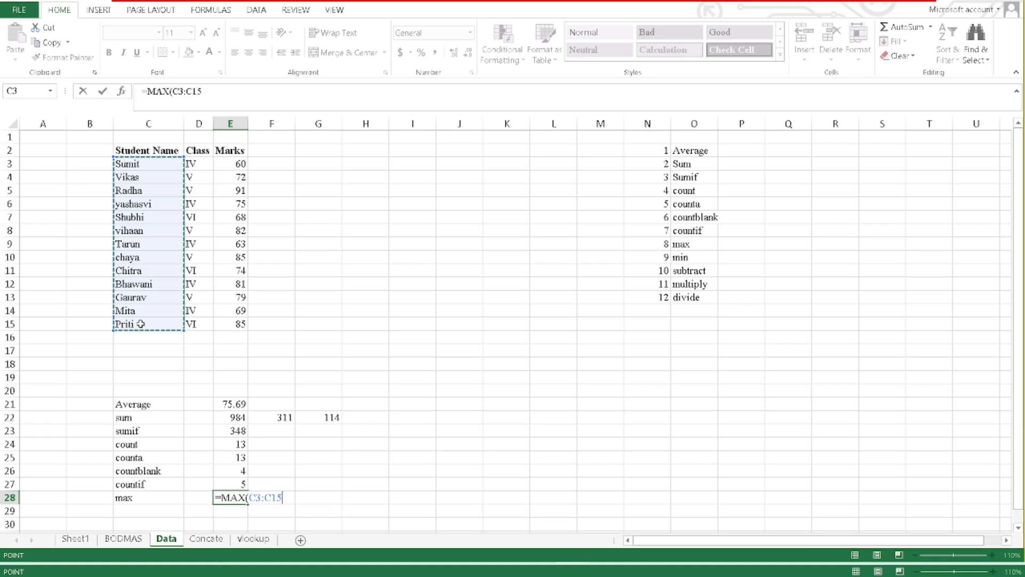
pyautogui.press('Return')
pyautogui.click(233, 499)
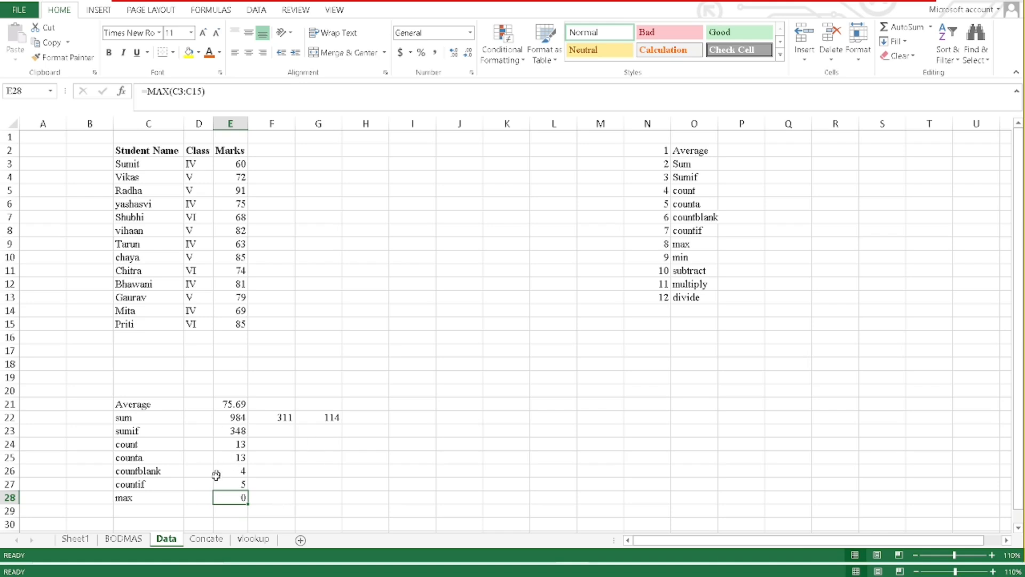
# Replace the formula in E28 with =MAX(E3:E15) to find the highest mark.
pyautogui.press('F2')
pyautogui.press('BackSpace')
pyautogui.press('BackSpace')
pyautogui.press('BackSpace')
pyautogui.press('BackSpace')
pyautogui.press('BackSpace')
pyautogui.press('BackSpace')
pyautogui.press('BackSpace')
pyautogui.press('BackSpace')
pyautogui.press('BackSpace')
pyautogui.press('BackSpace')
pyautogui.press('BackSpace')
pyautogui.write('m')
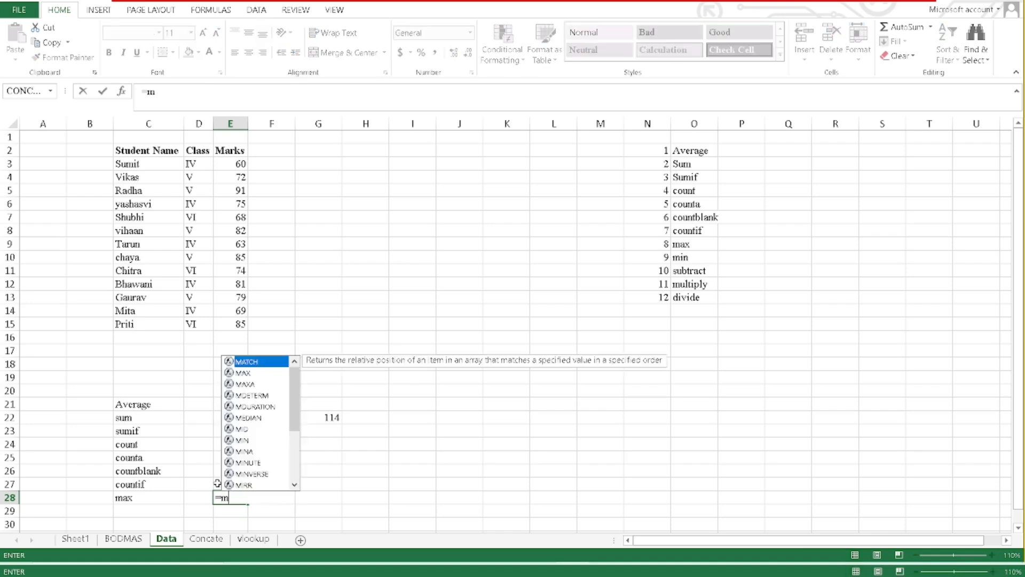
pyautogui.write('ax')
pyautogui.press('Tab')
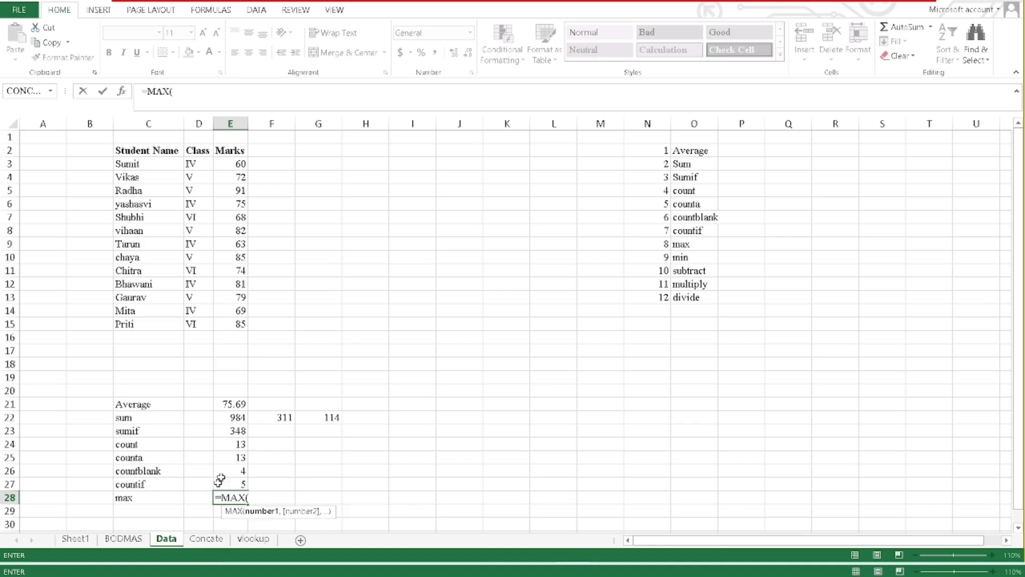
pyautogui.moveTo(230, 166); pyautogui.dragTo(230, 334)
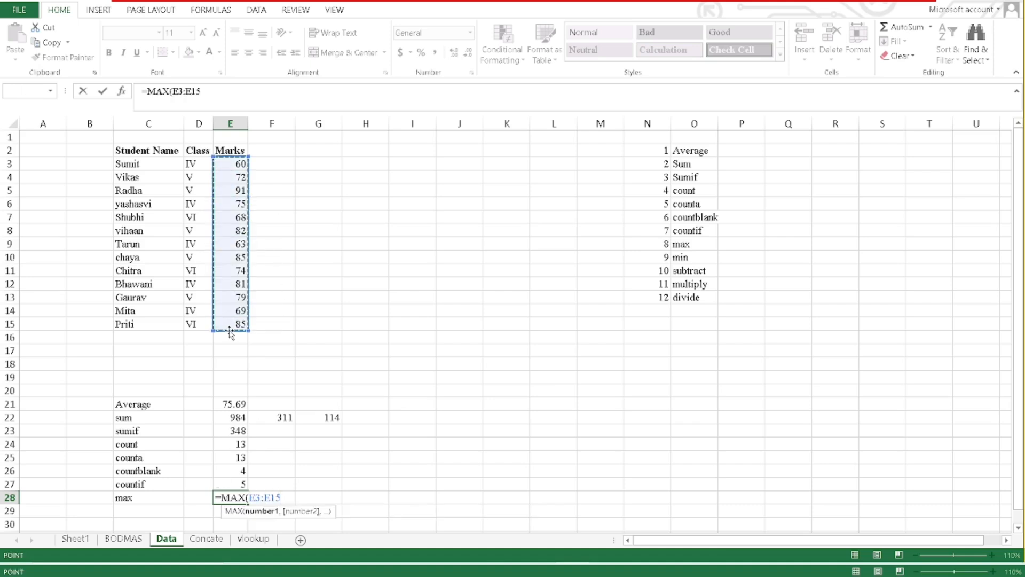
pyautogui.press('Return')
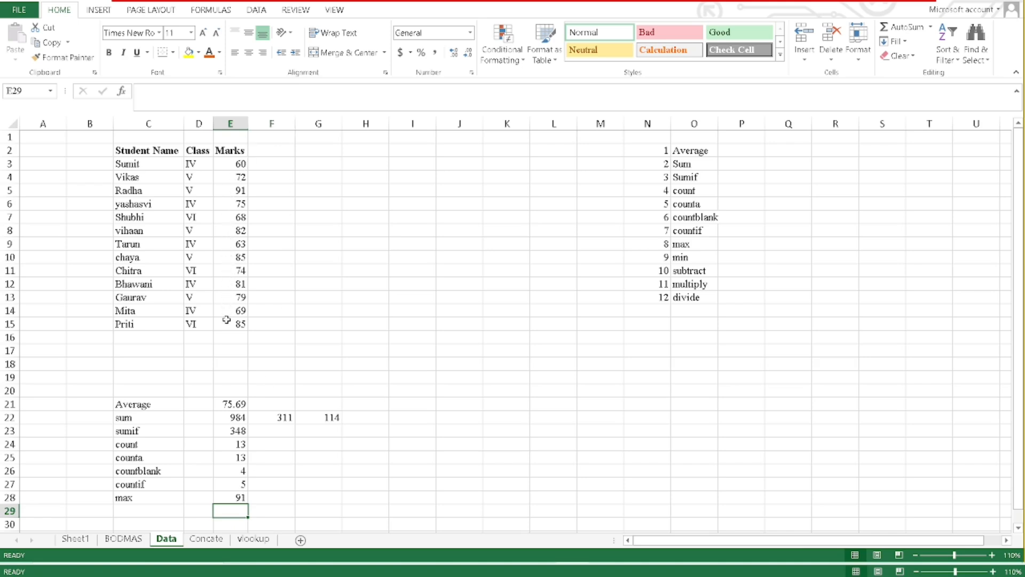
# Enter the label "min" in C29 and the formula =MIN(E3:E15) in E29 to find the lowest mark.
pyautogui.click(165, 506)
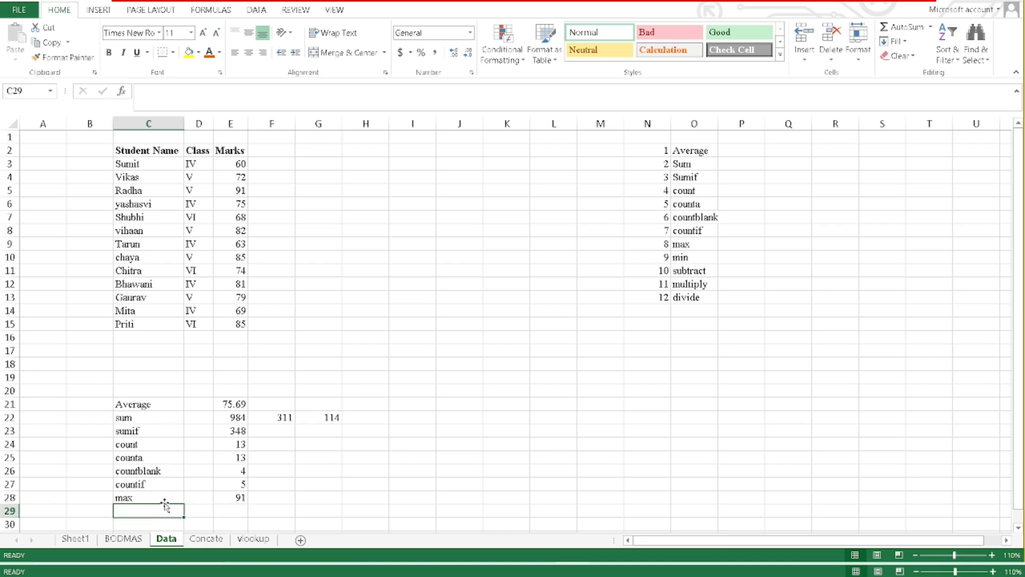
pyautogui.write('min')
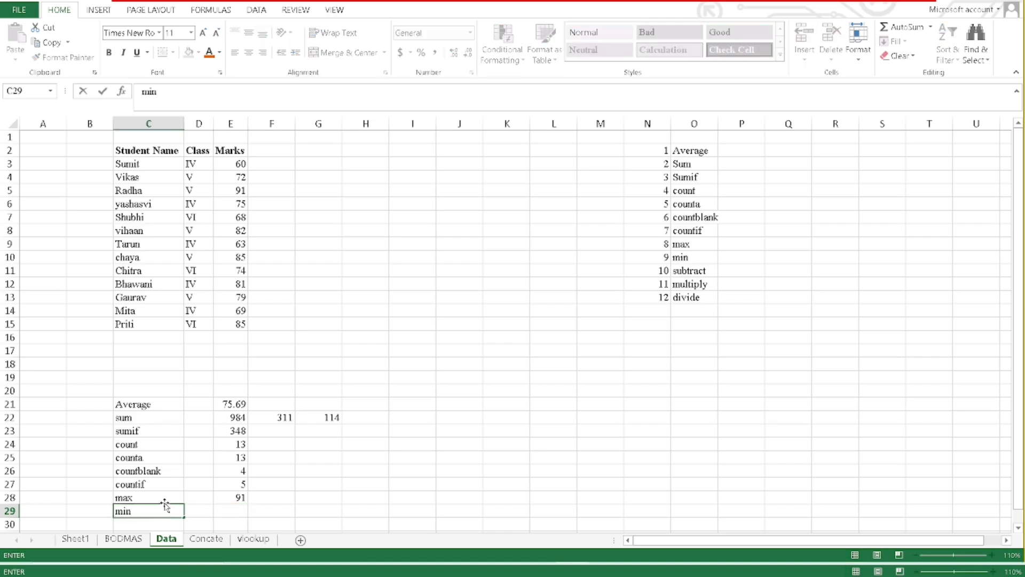
pyautogui.press('Tab')
pyautogui.press('Tab')
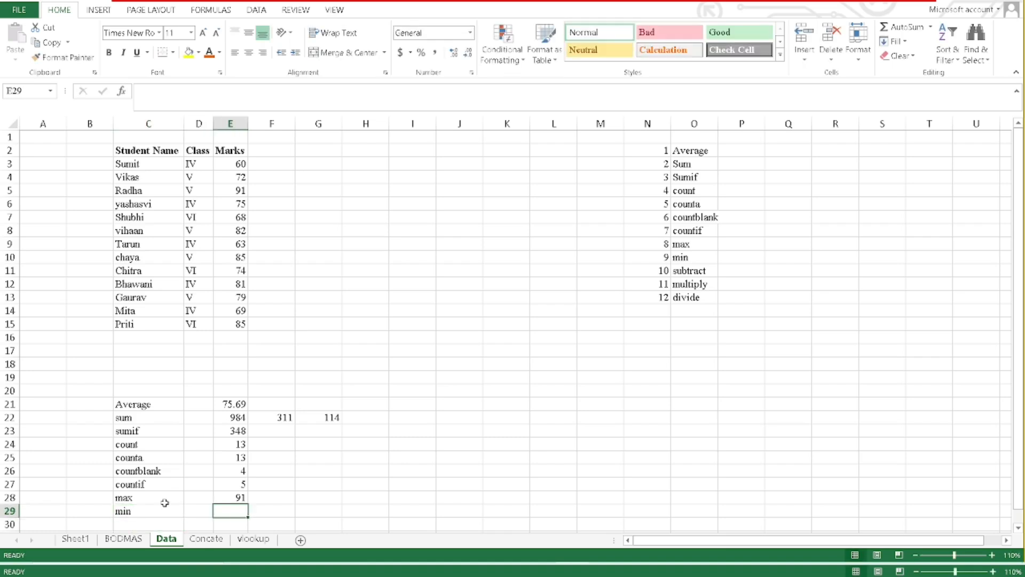
pyautogui.write('=min')
pyautogui.press('Tab')
pyautogui.moveTo(235, 163); pyautogui.dragTo(234, 323)
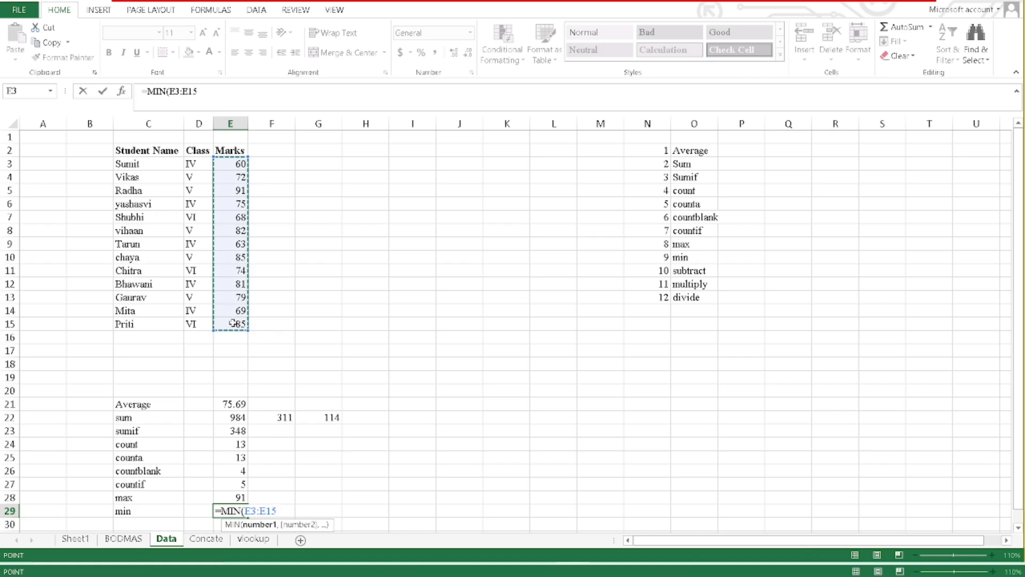
pyautogui.press('Return')
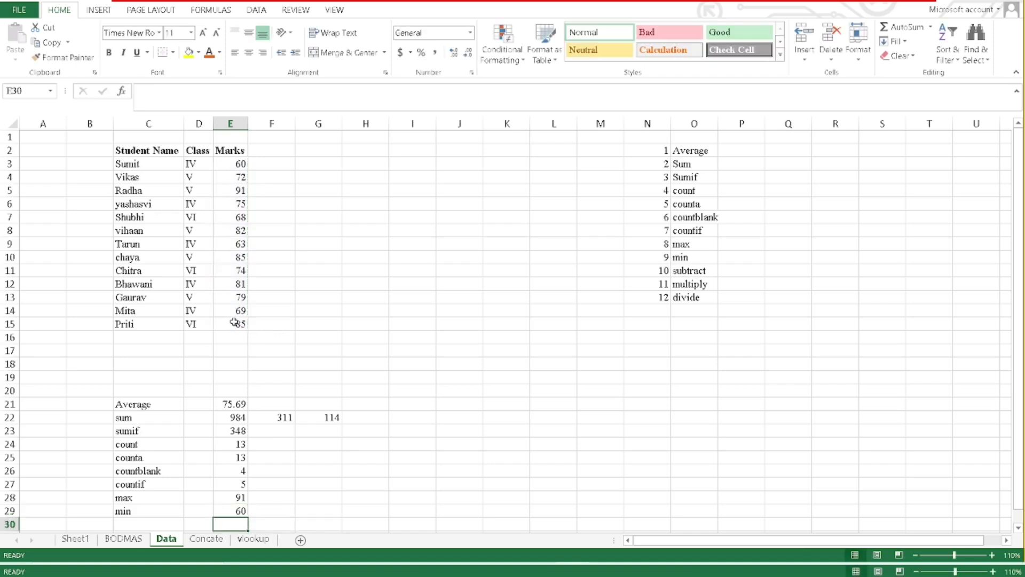
# Review the sum formulas in row 22 and the subtract, multiply and divide entries in the function list.
pyautogui.scroll(-2, 279, 376)
pyautogui.scroll(2, 279, 376)
pyautogui.moveTo(125, 419); pyautogui.dragTo(236, 420)
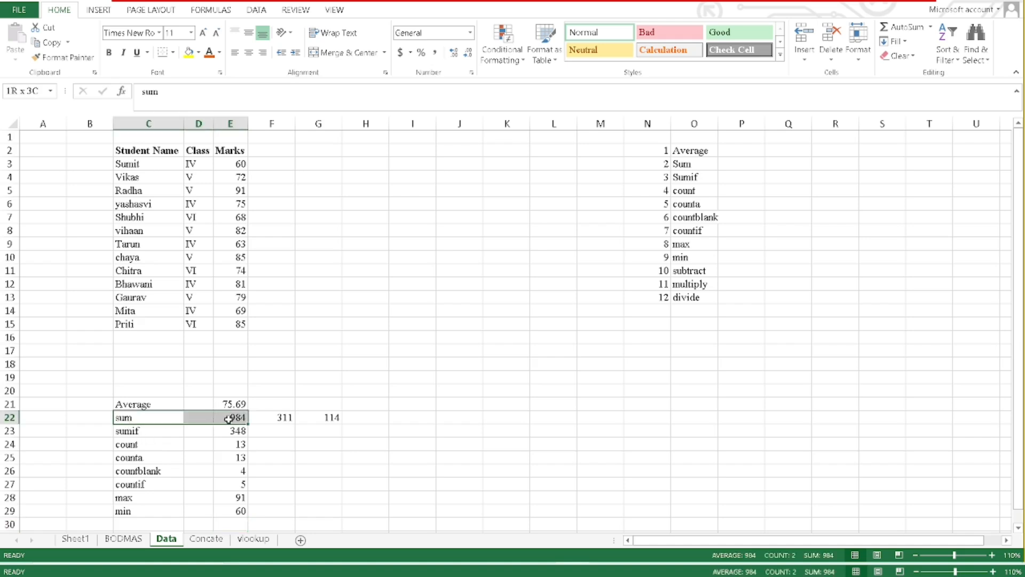
pyautogui.click(274, 416)
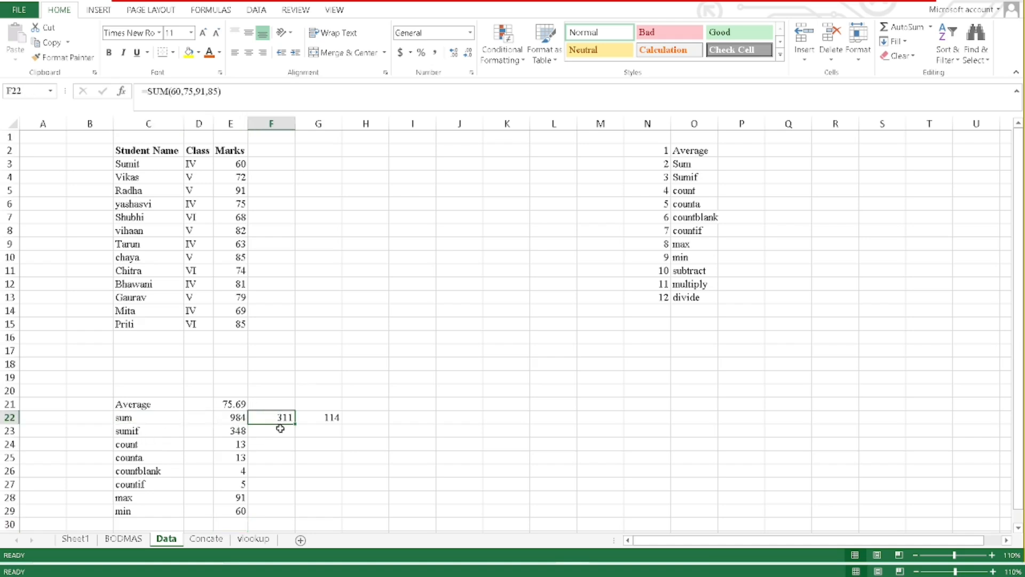
pyautogui.click(323, 417)
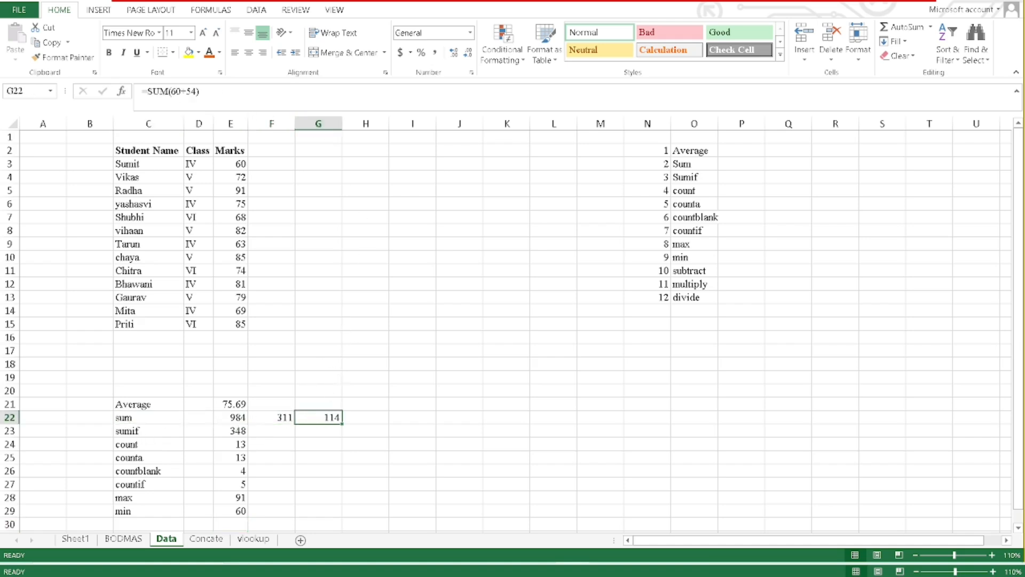
pyautogui.moveTo(694, 270); pyautogui.dragTo(694, 296)
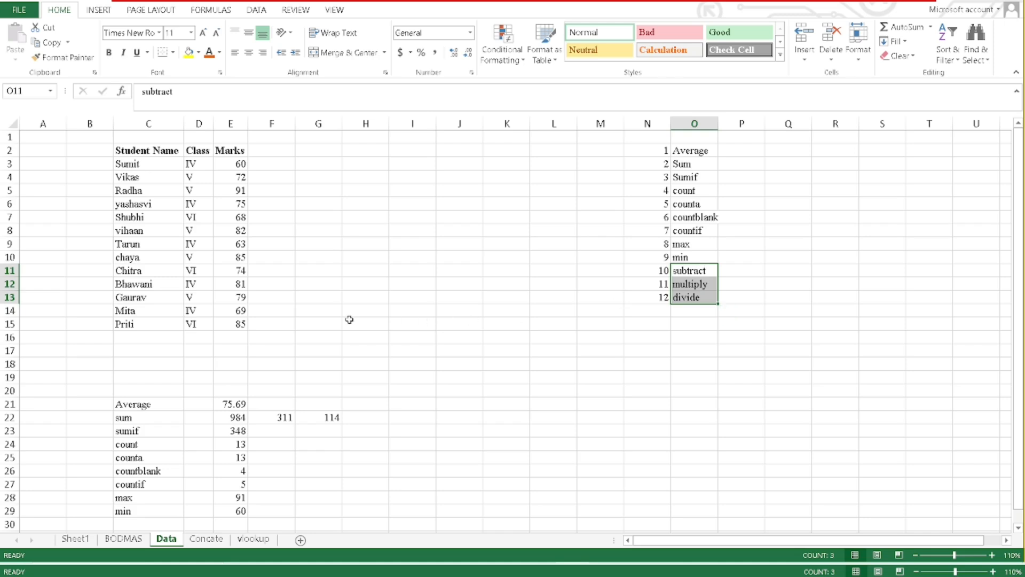
# Enter the label "subtract" in H3 and move to I3 for its formula.
pyautogui.click(364, 163)
pyautogui.write('sub')
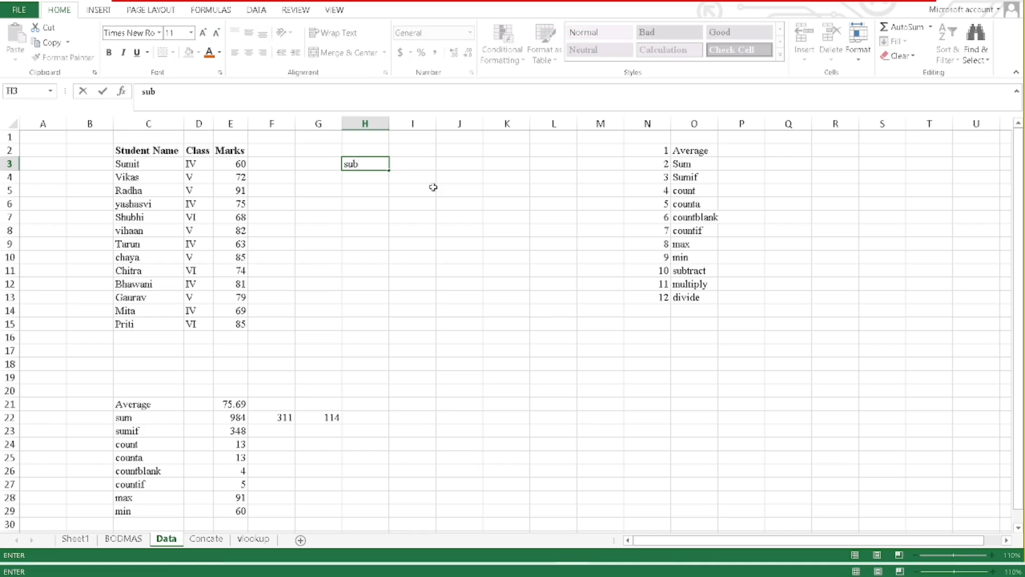
pyautogui.write('tract')
pyautogui.press('Tab')
# Enter =E4-E3 in I3 to subtract the first student's marks from the second student's marks.
pyautogui.write('=')
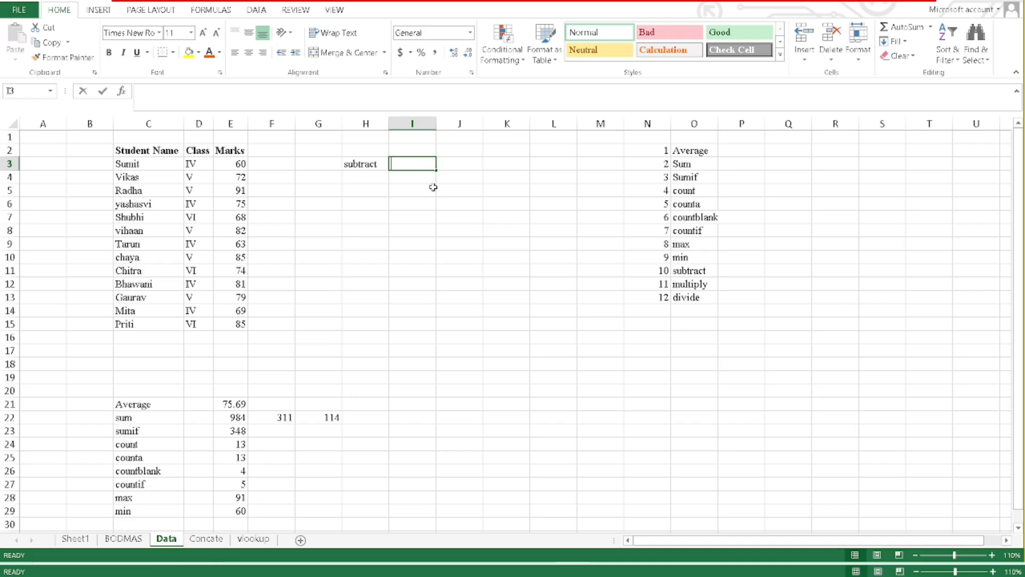
pyautogui.press('Left')
pyautogui.press('Left')
pyautogui.press('Left')
pyautogui.press('Left')
pyautogui.press('Down')
pyautogui.write('-')
pyautogui.press('Left')
pyautogui.press('Left')
pyautogui.press('Left')
pyautogui.press('Left')
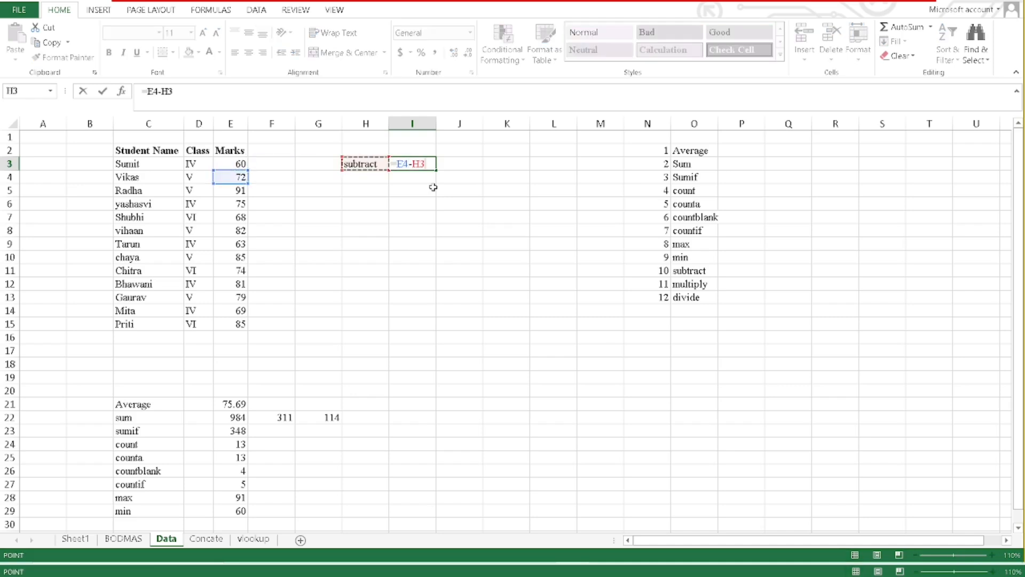
pyautogui.press('Return')
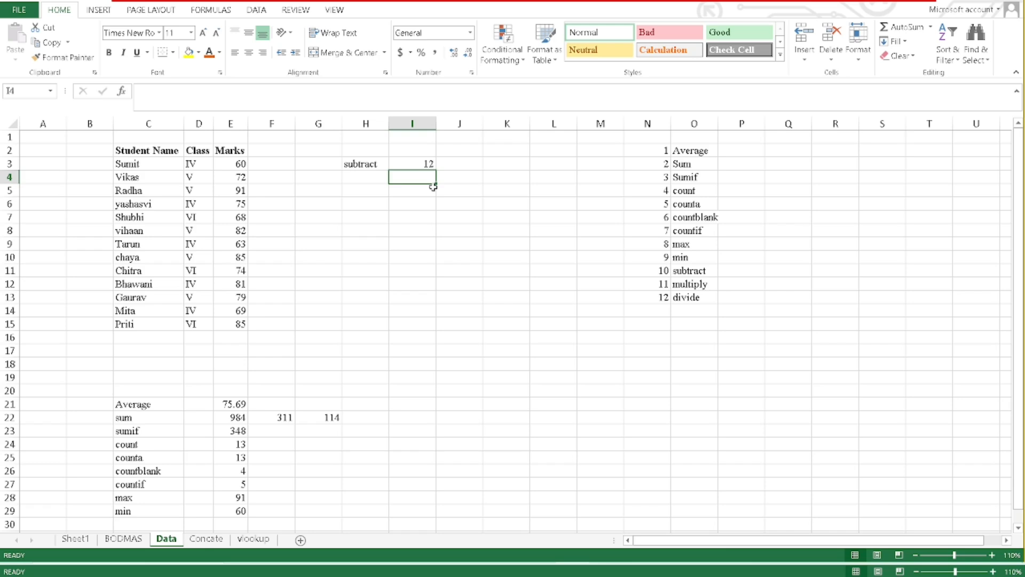
# Examine the average, sum and sumif formulas in E21, F22, G22 and E23, including the sum range argument of SUMIF.
pyautogui.click(223, 405)
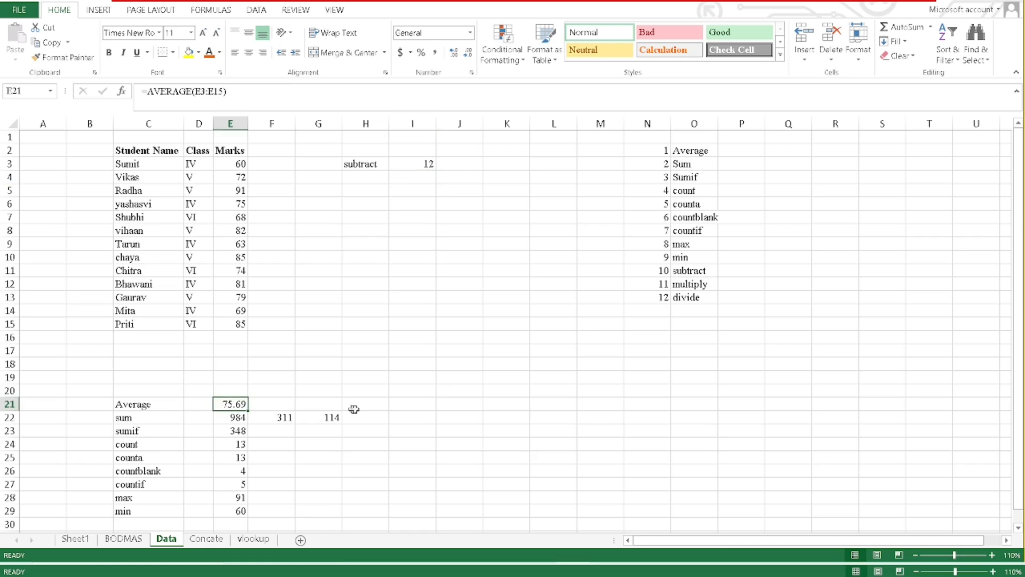
pyautogui.click(288, 417)
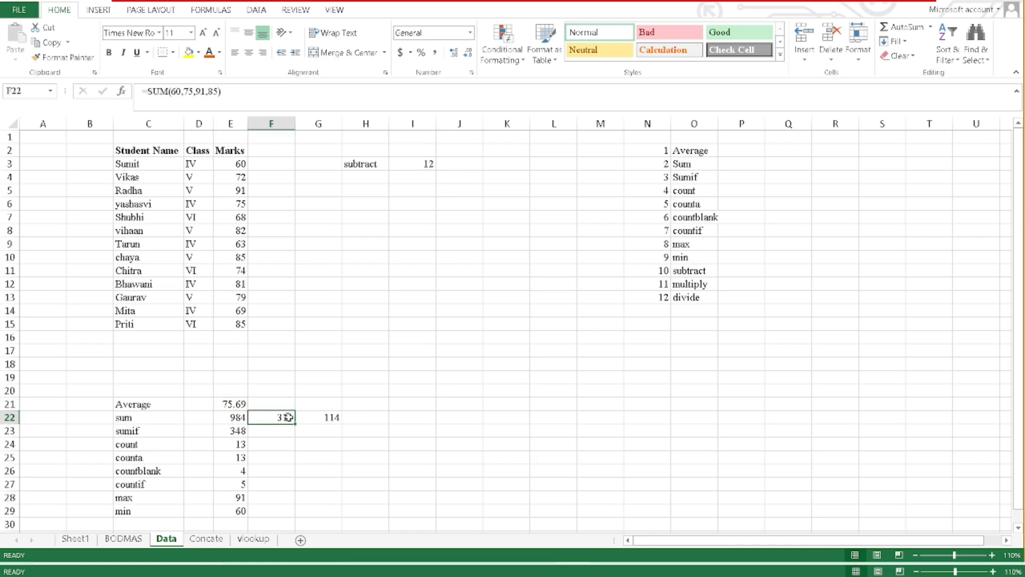
pyautogui.click(319, 421)
pyautogui.click(233, 430)
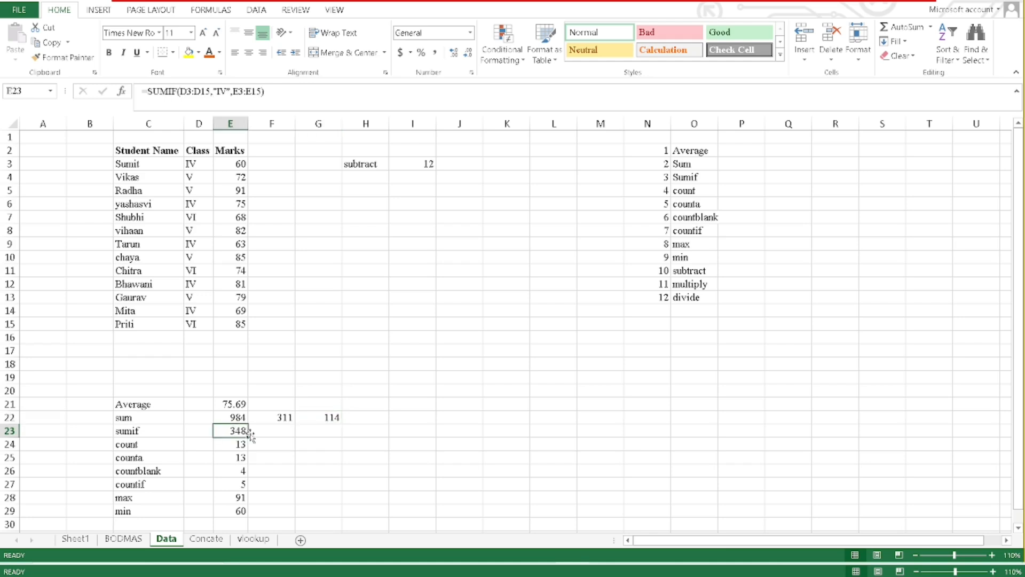
pyautogui.press('F2')
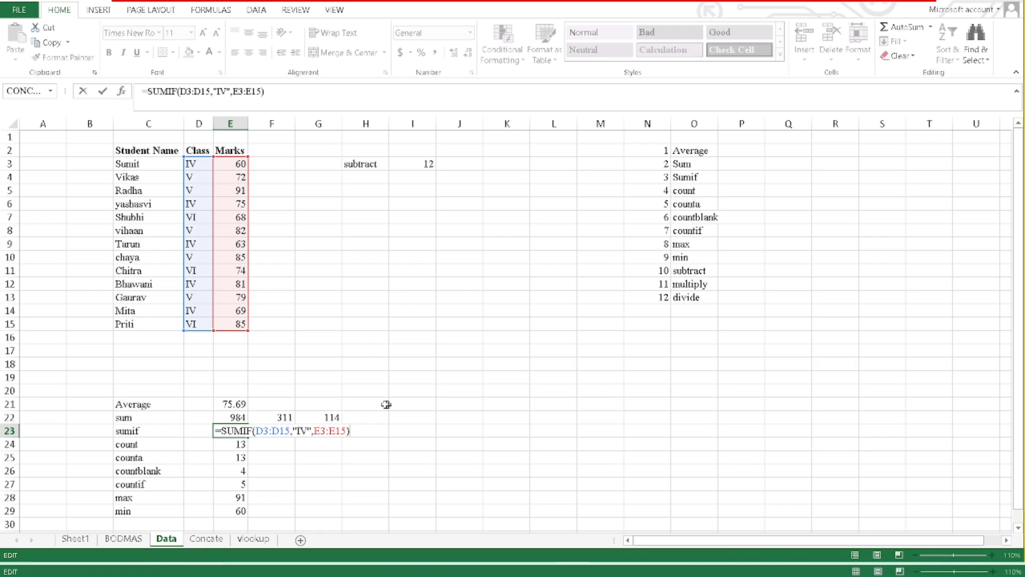
pyautogui.moveTo(315, 431); pyautogui.dragTo(347, 431)
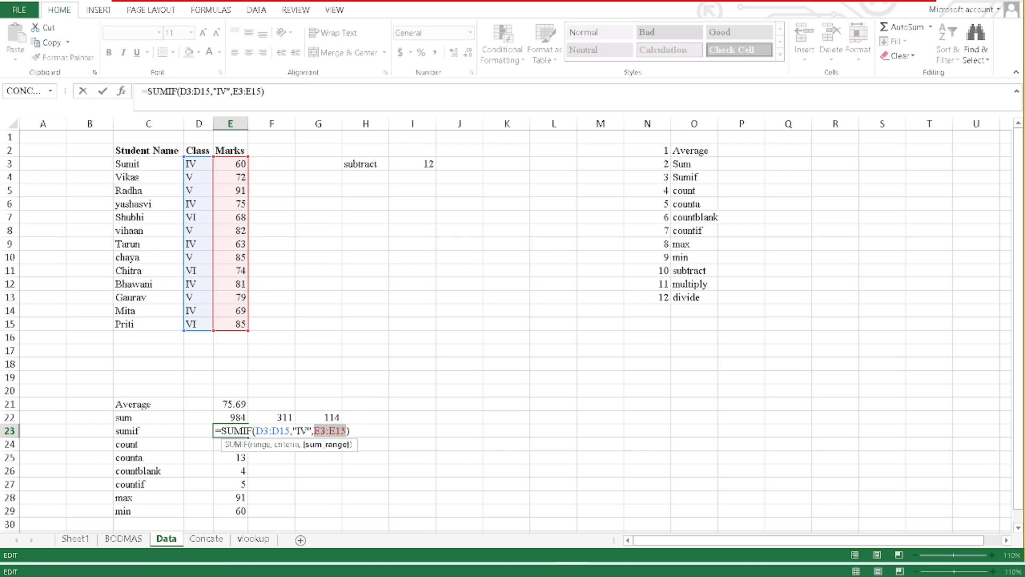
pyautogui.click(370, 258)
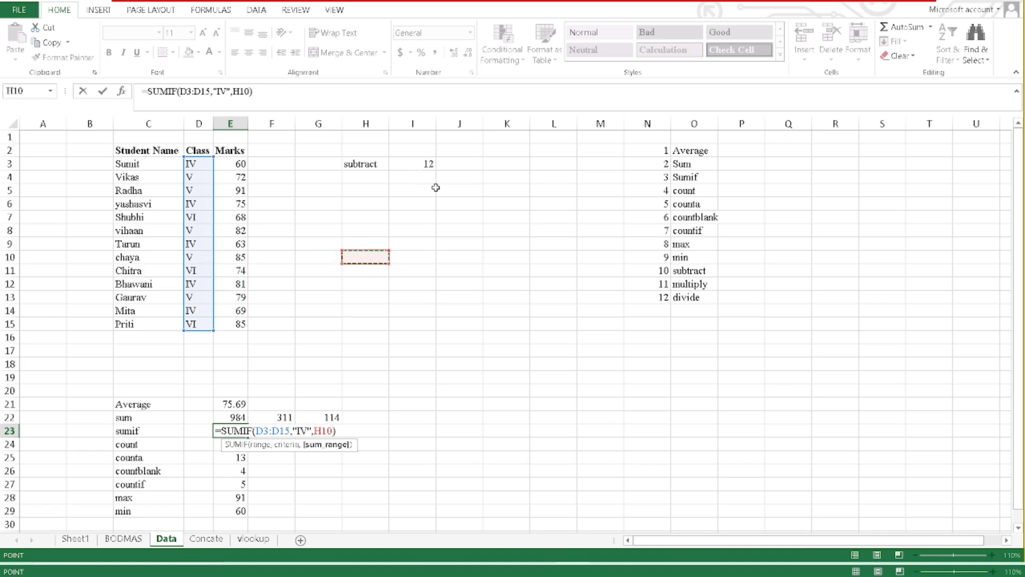
pyautogui.hotkey('ctrl', 'Return')
# Change the subtract formula in I3 to =E4-E5 so the third student's marks are subtracted from the second's.
pyautogui.click(424, 165)
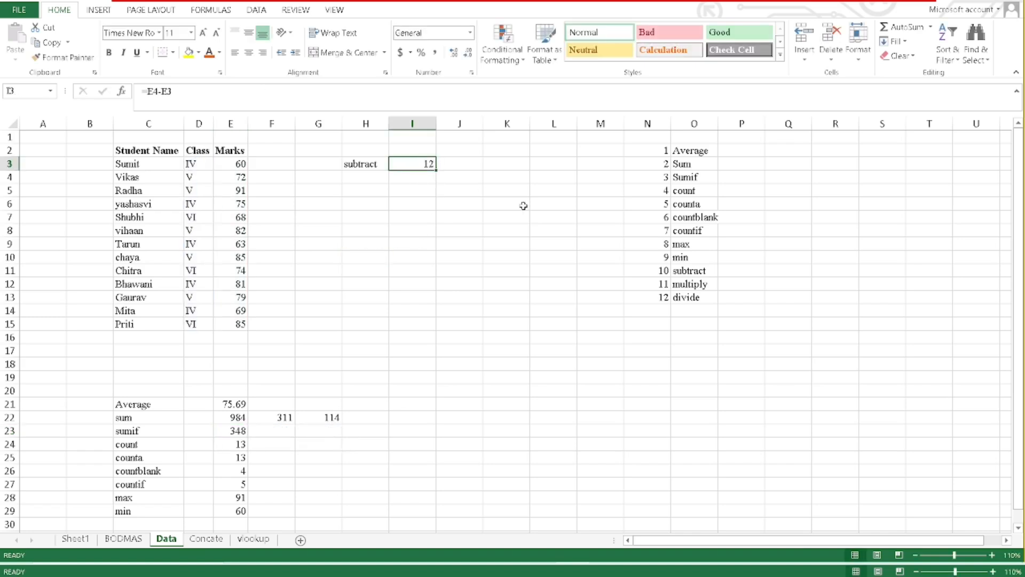
pyautogui.press('F2')
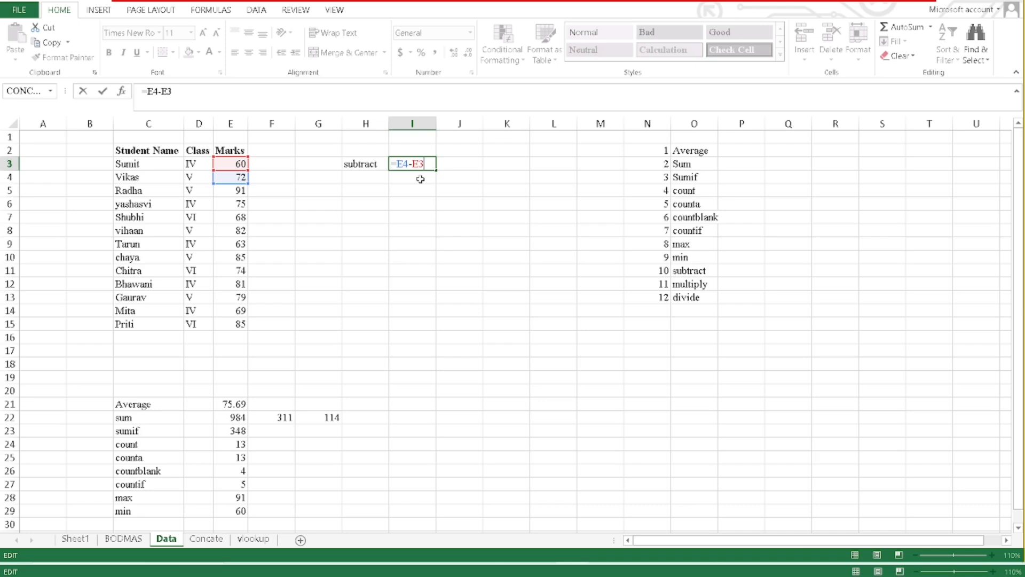
pyautogui.press('BackSpace')
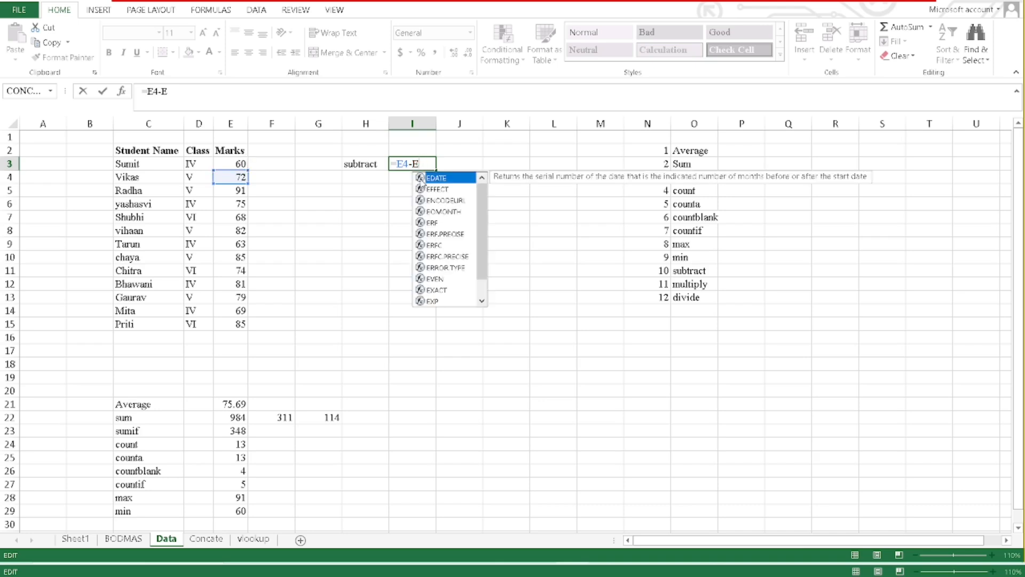
pyautogui.click(230, 190)
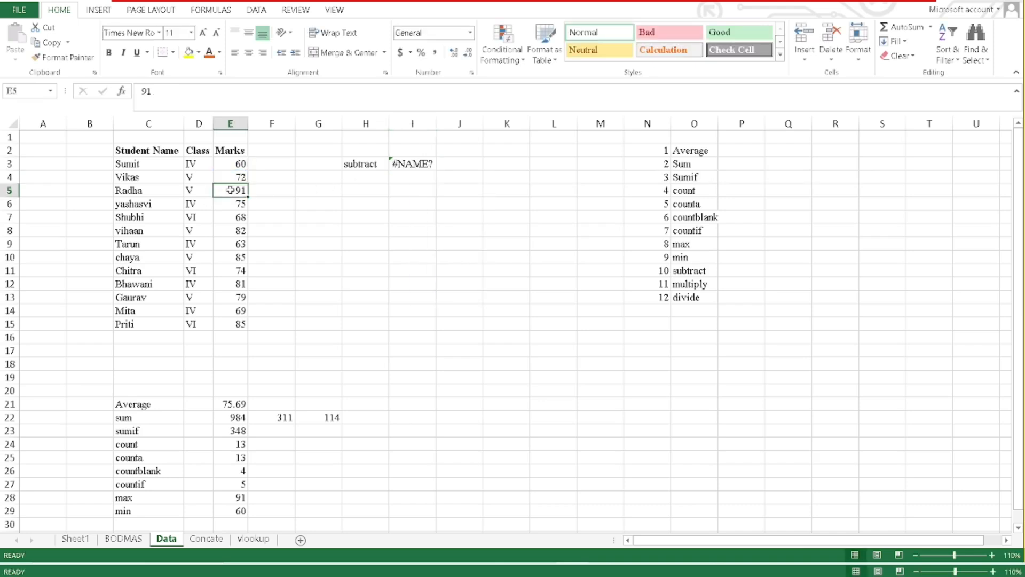
pyautogui.click(427, 163)
pyautogui.press('F2')
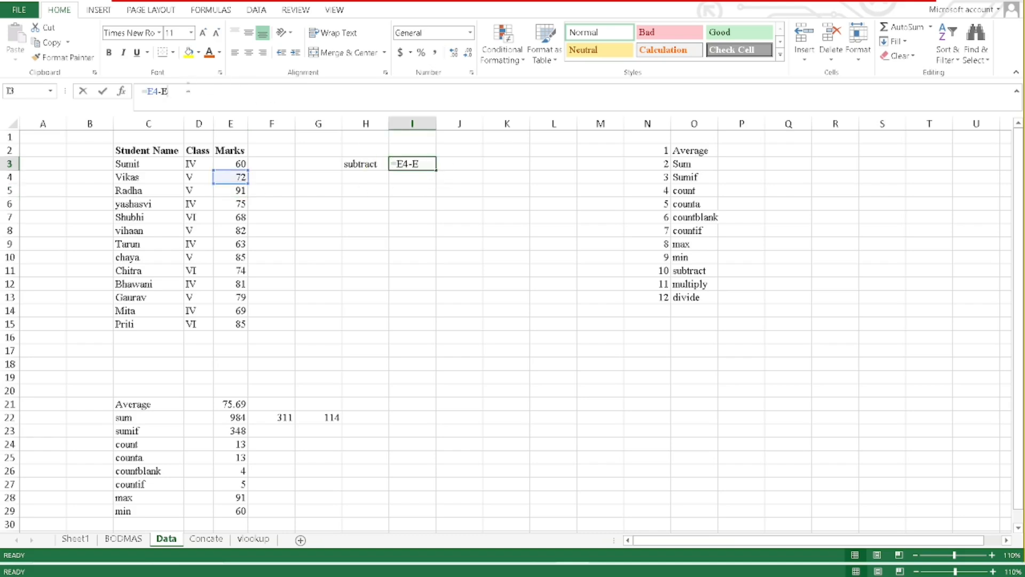
pyautogui.write('5')
pyautogui.press('Return')
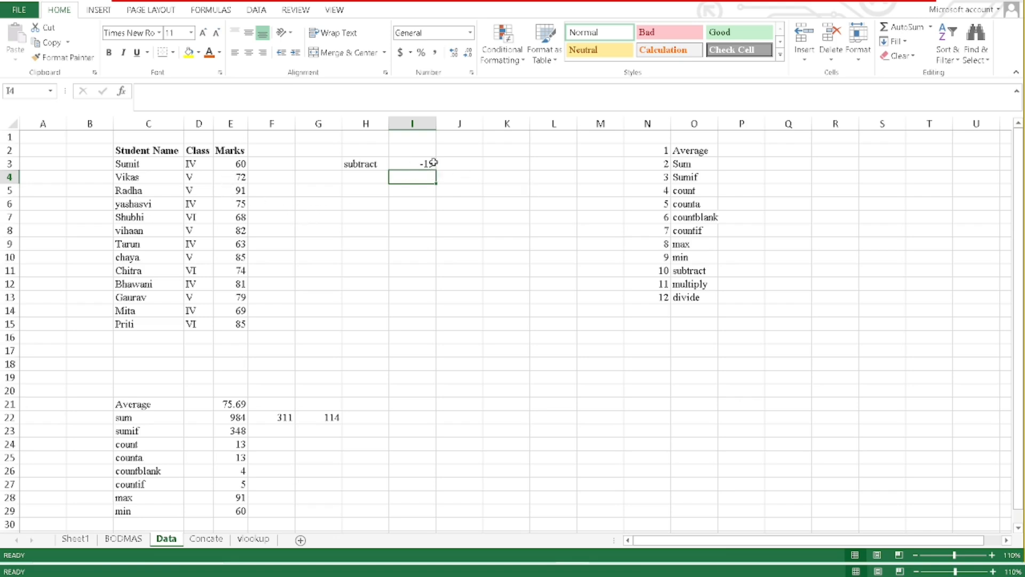
# Enter the label "multiply" in H4 and the formula =E4*E3 in I4 to multiply the first two students' marks.
pyautogui.click(366, 181)
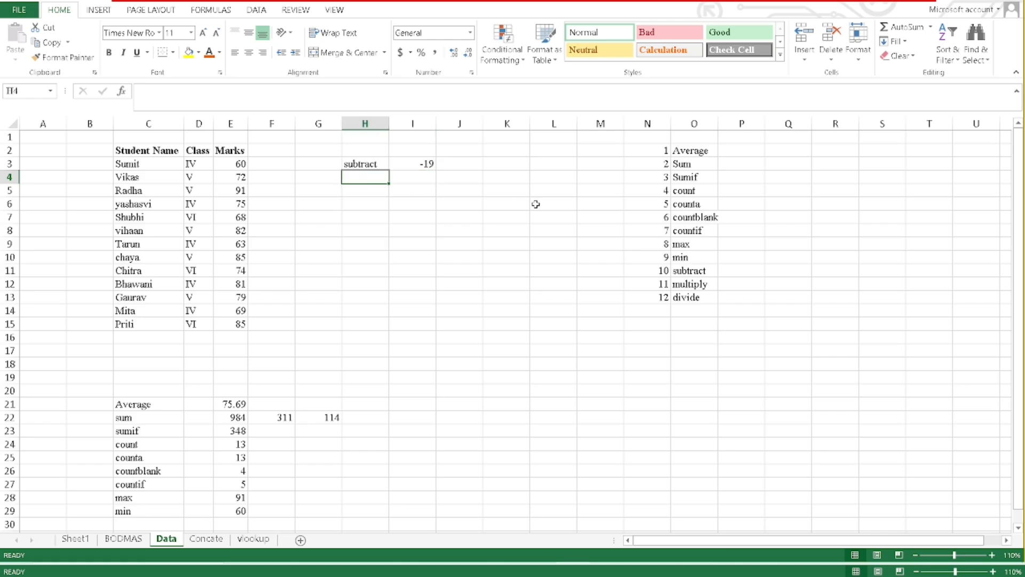
pyautogui.write('mu')
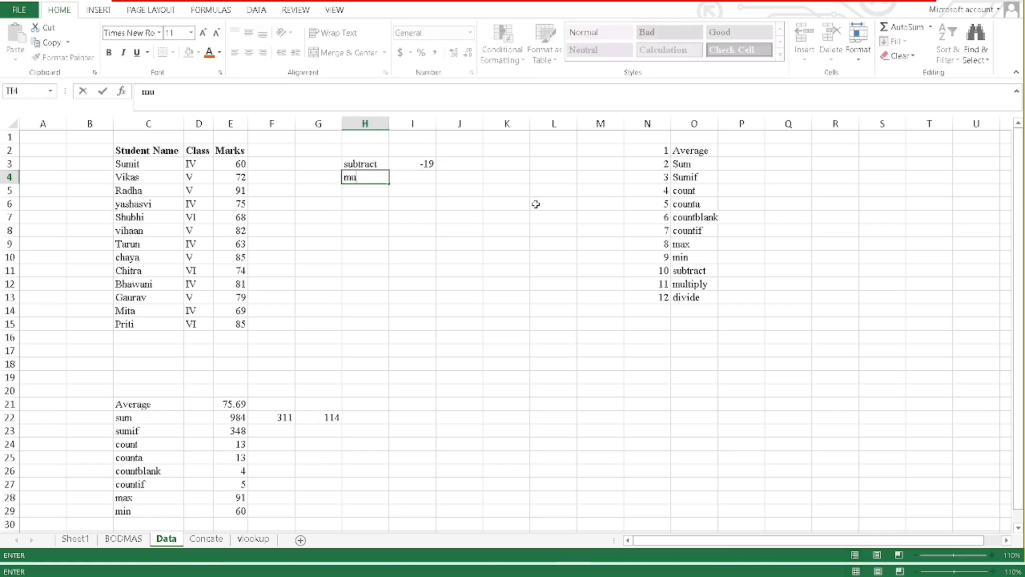
pyautogui.write('ltiply')
pyautogui.press('Tab')
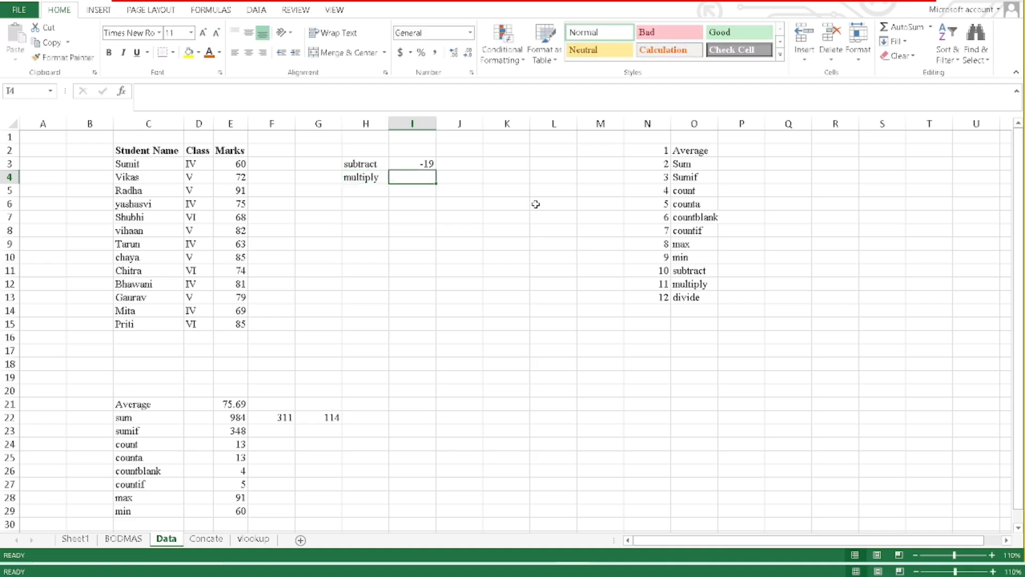
pyautogui.write('=')
pyautogui.press('Left')
pyautogui.press('Left')
pyautogui.press('Left')
pyautogui.press('Left')
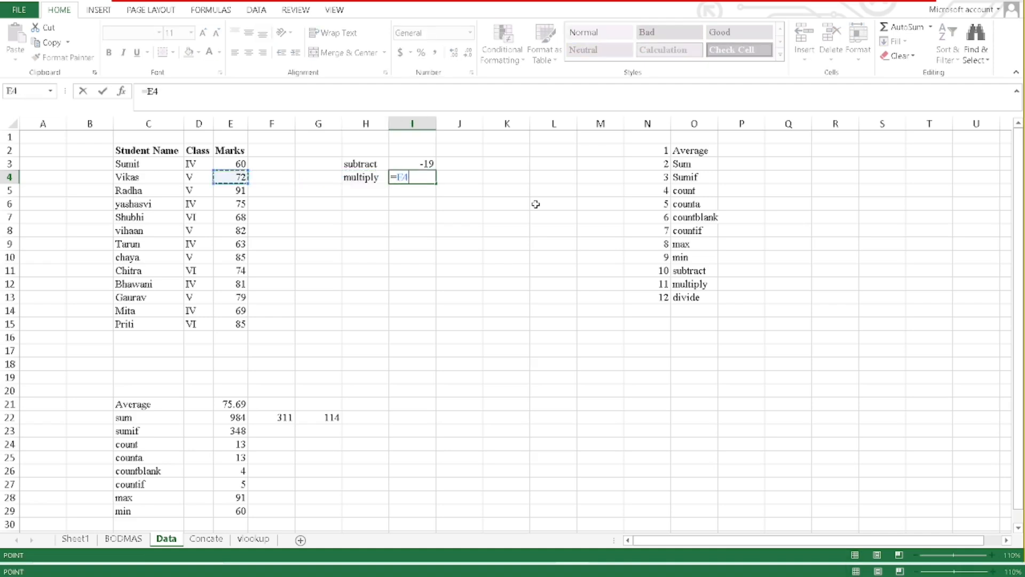
pyautogui.write('*')
pyautogui.click(239, 165)
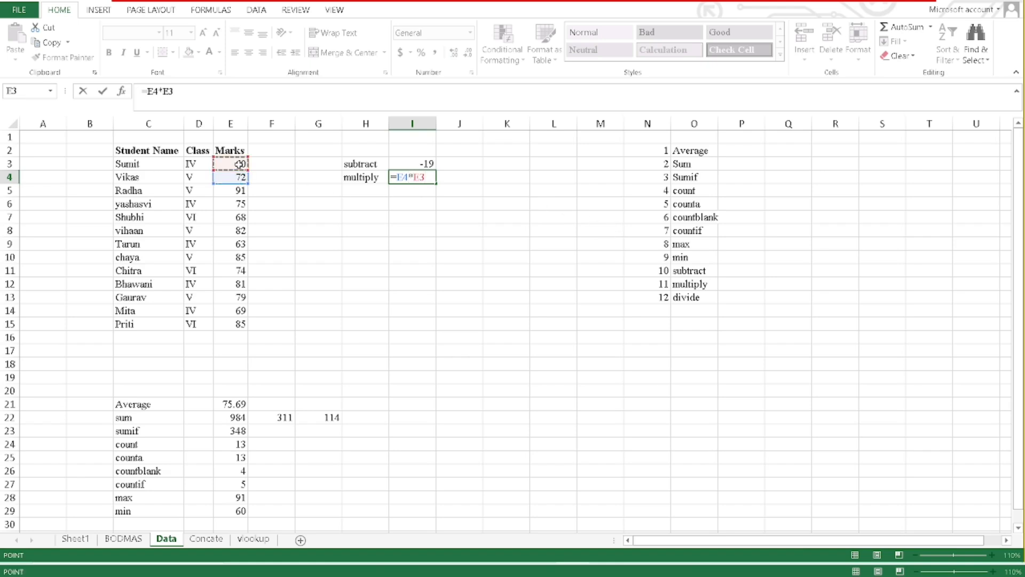
pyautogui.press('Return')
# Enter the label "divide" in H5 and the formula =E6/5 in I5 to divide the fourth student's marks by 5.
pyautogui.click(374, 192)
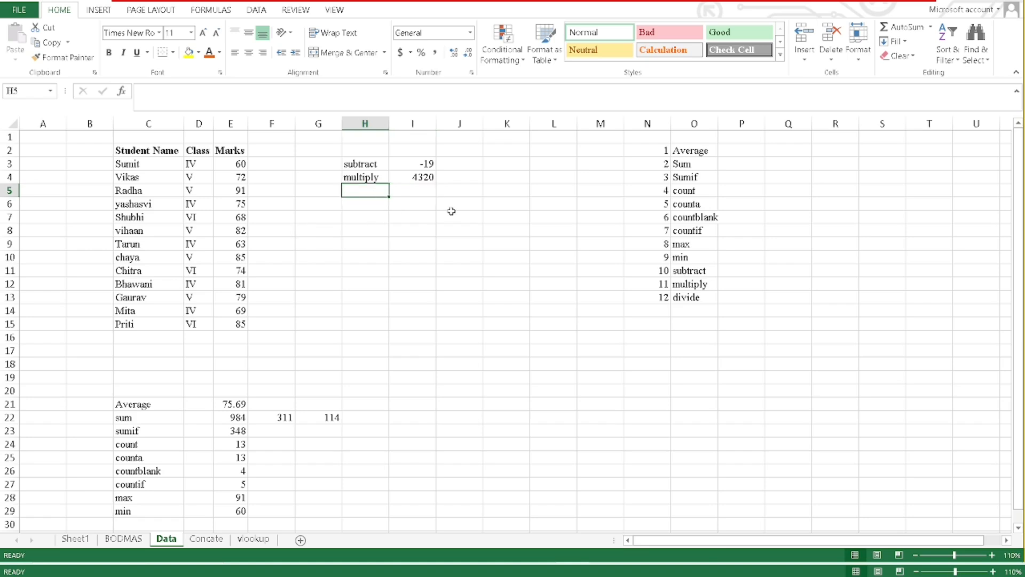
pyautogui.write('dividn')
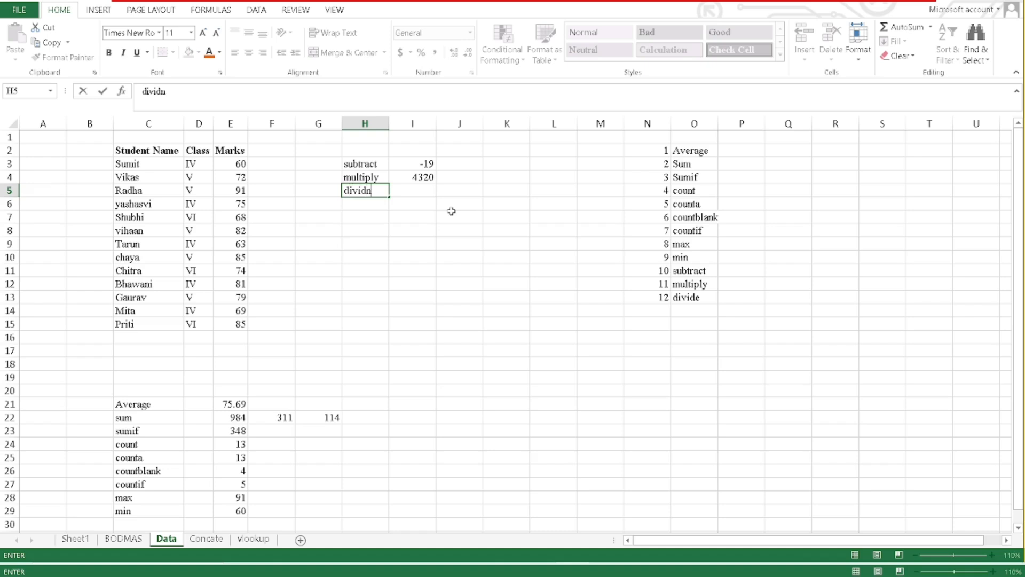
pyautogui.press('BackSpace')
pyautogui.write('e')
pyautogui.press('Tab')
pyautogui.write('=')
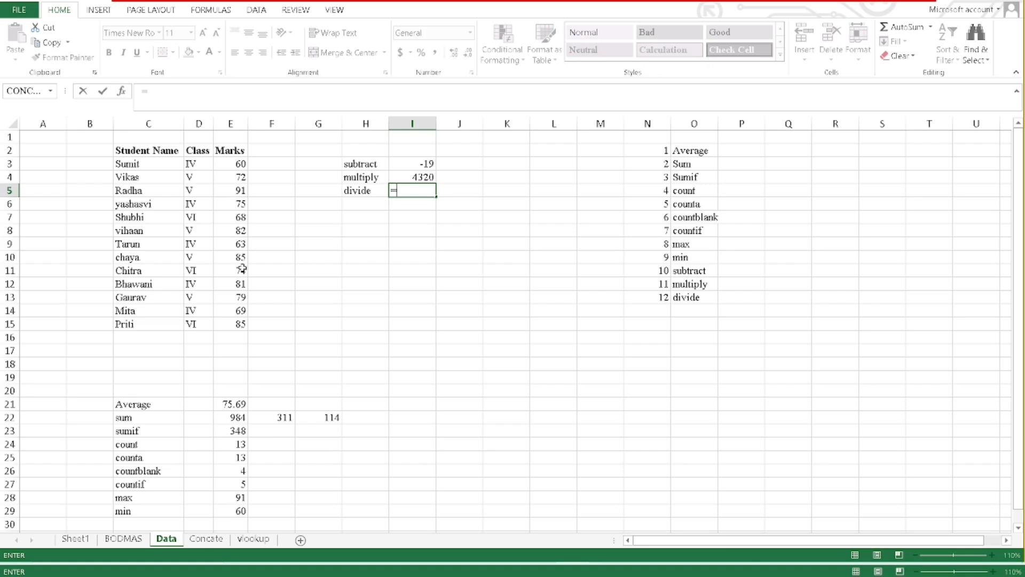
pyautogui.click(236, 206)
pyautogui.write('/5')
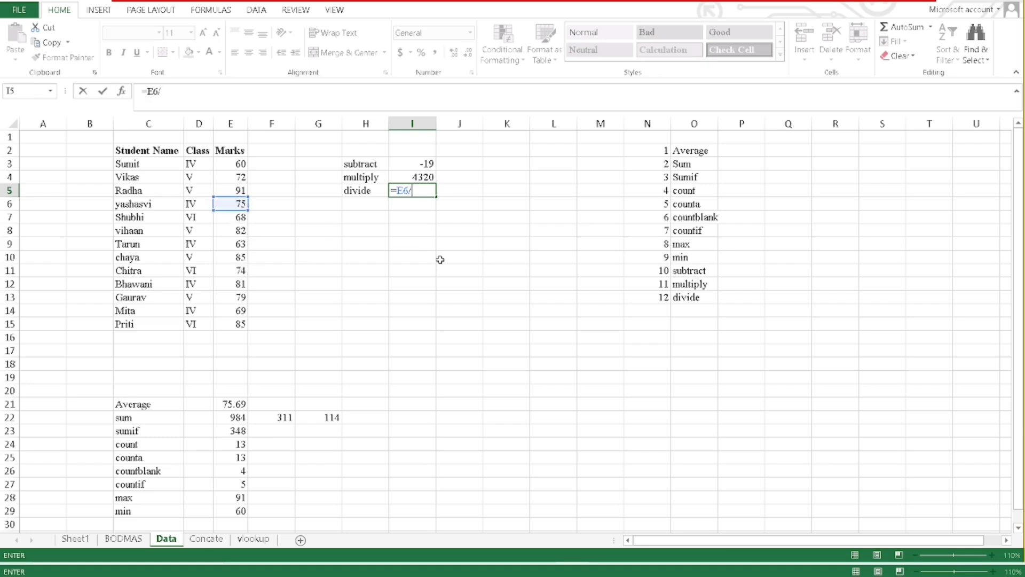
pyautogui.press('Return')
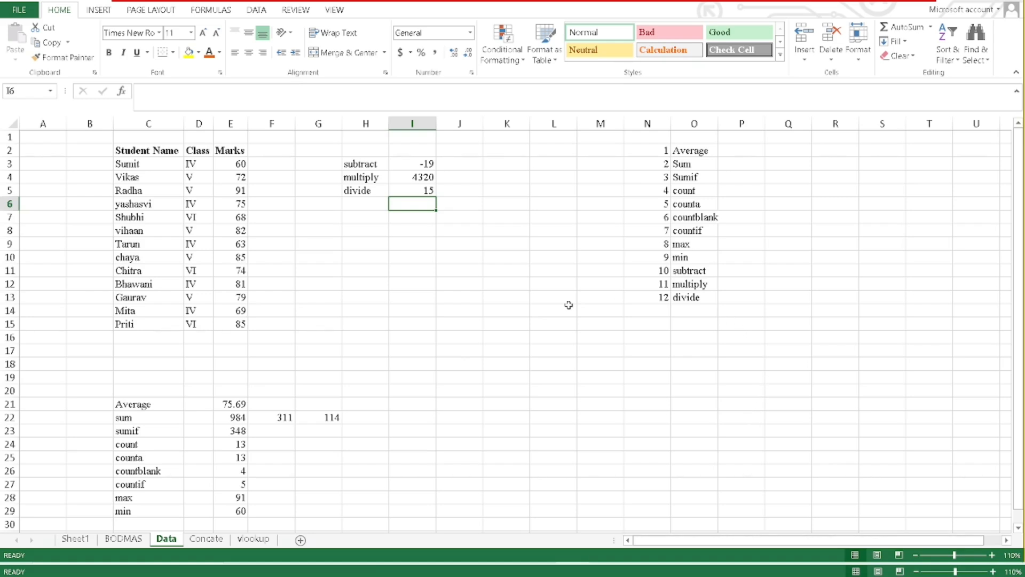
# On the Concate sheet, enter =CONCATENATE(C3,D3) in F3 to join the first and last name of the first row.
pyautogui.click(206, 539)
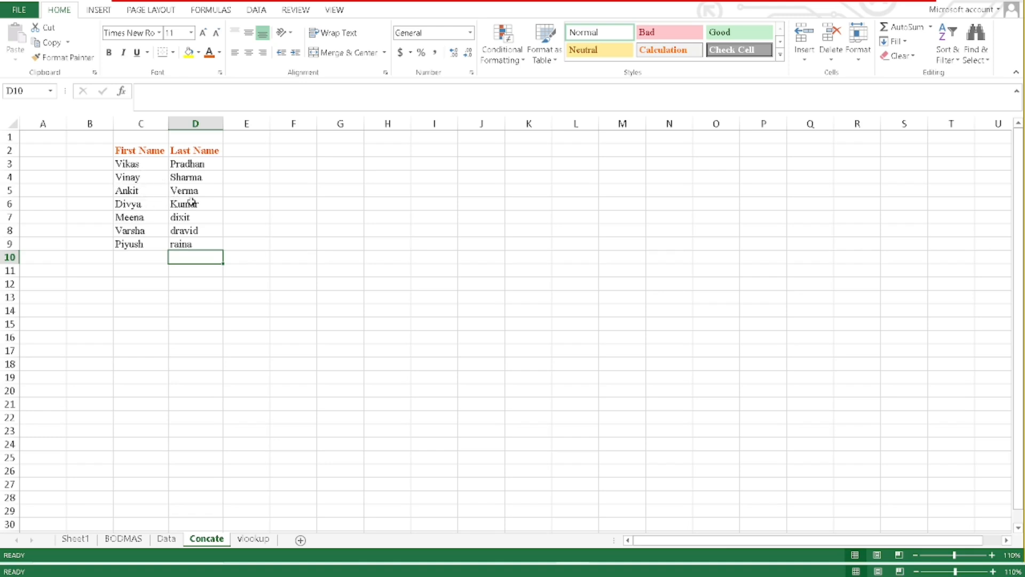
pyautogui.click(289, 149)
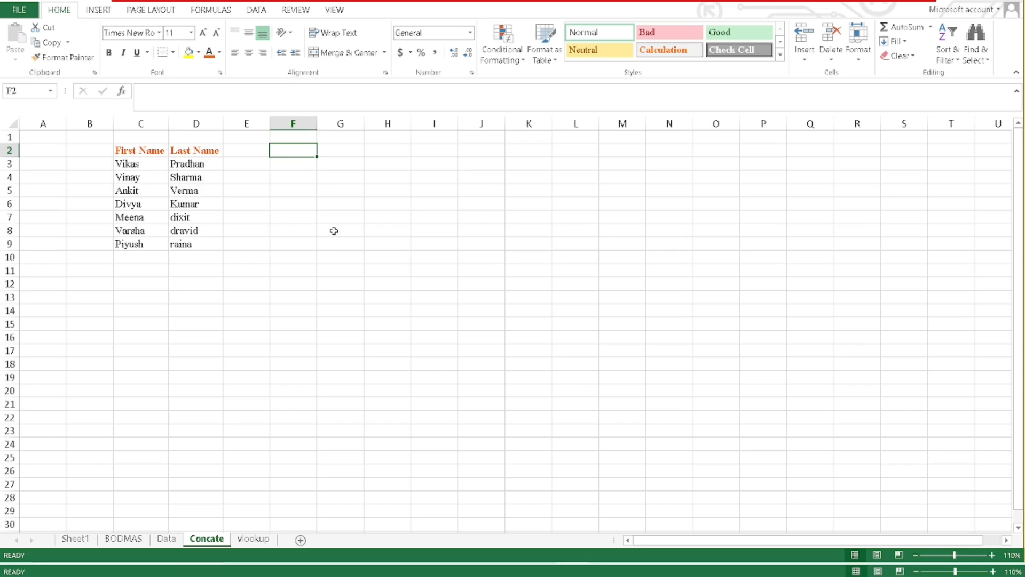
pyautogui.press('Down')
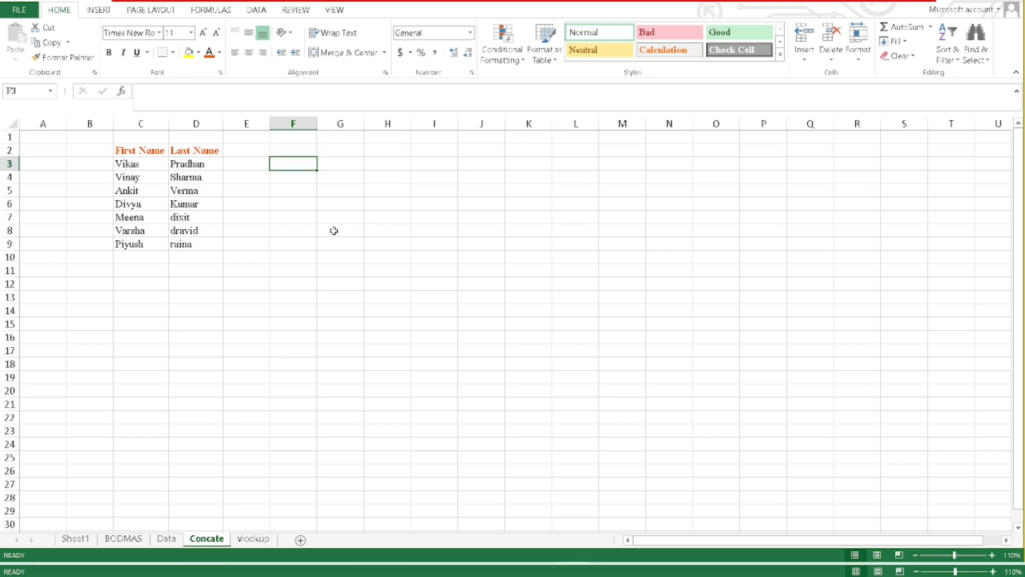
pyautogui.write('=con')
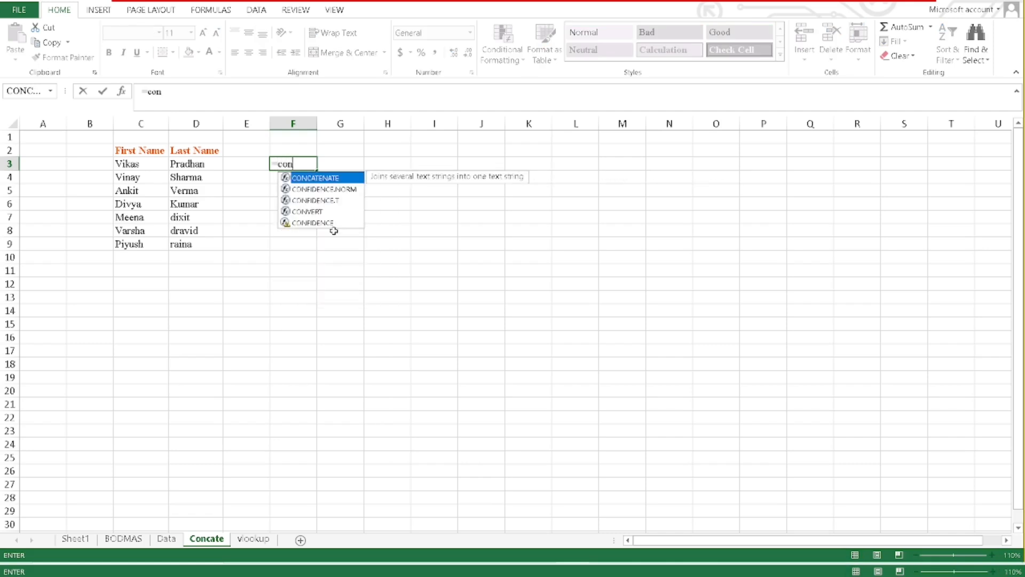
pyautogui.press('Tab')
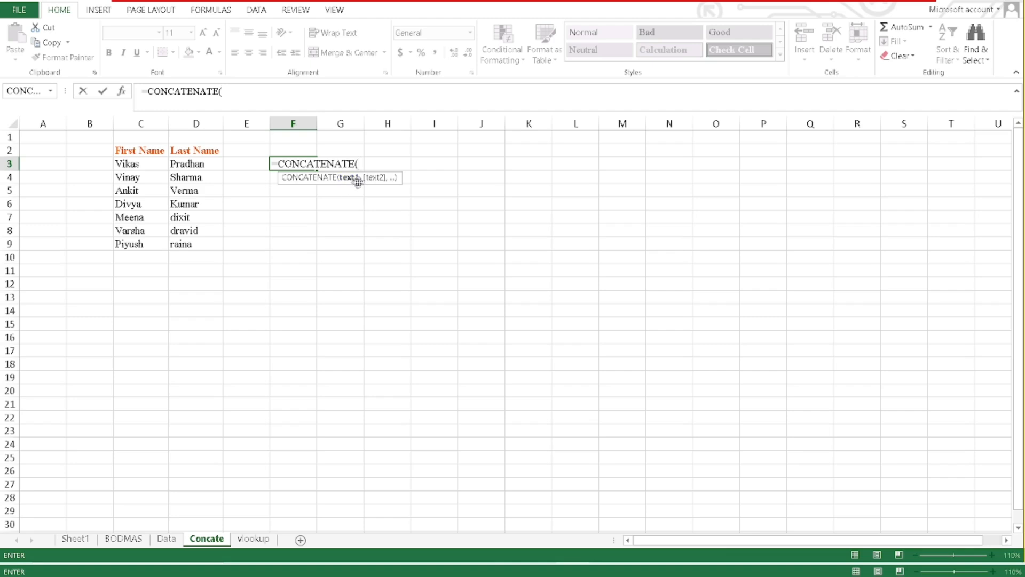
pyautogui.click(141, 163)
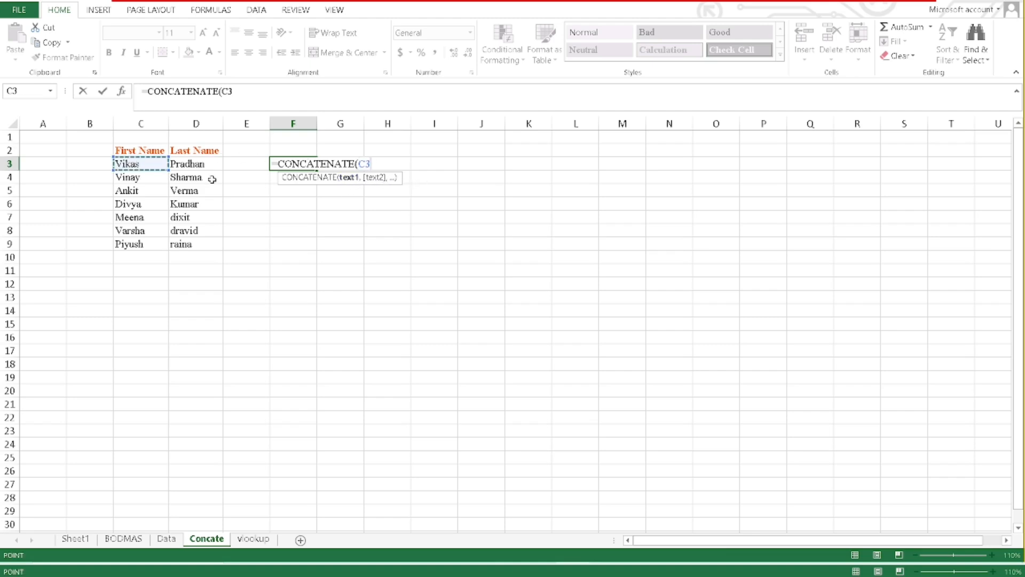
pyautogui.write(',')
pyautogui.click(197, 164)
pyautogui.press('Return')
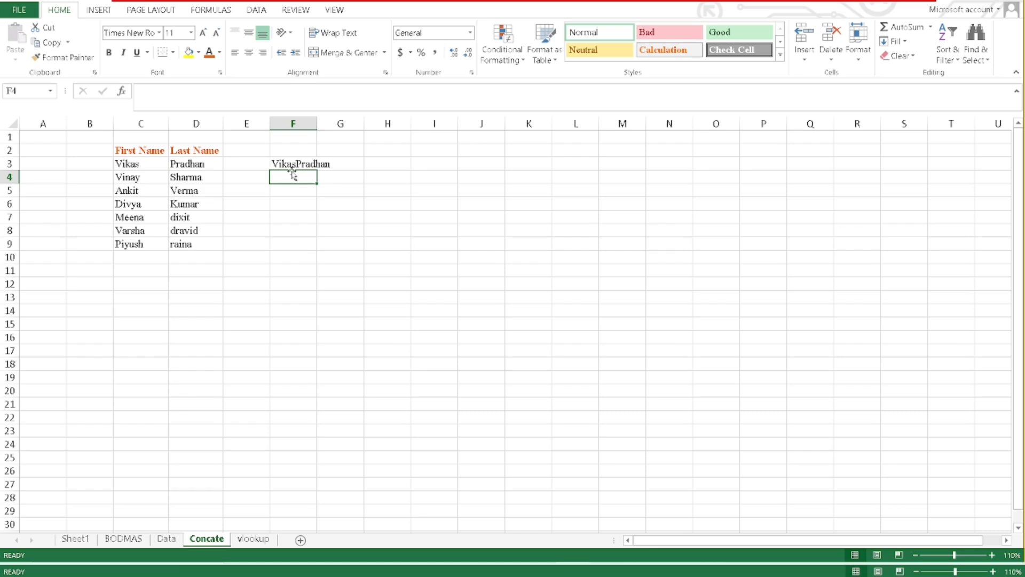
# Edit the formula in F3 to =CONCATENATE(C3," ",D3) so a space separates the first and last name.
pyautogui.click(291, 163)
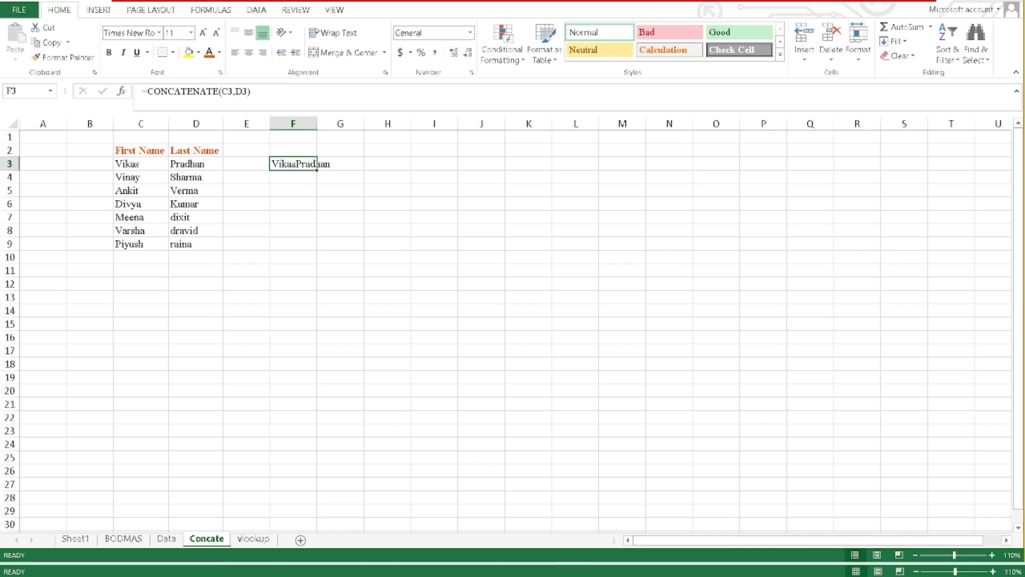
pyautogui.press('F2')
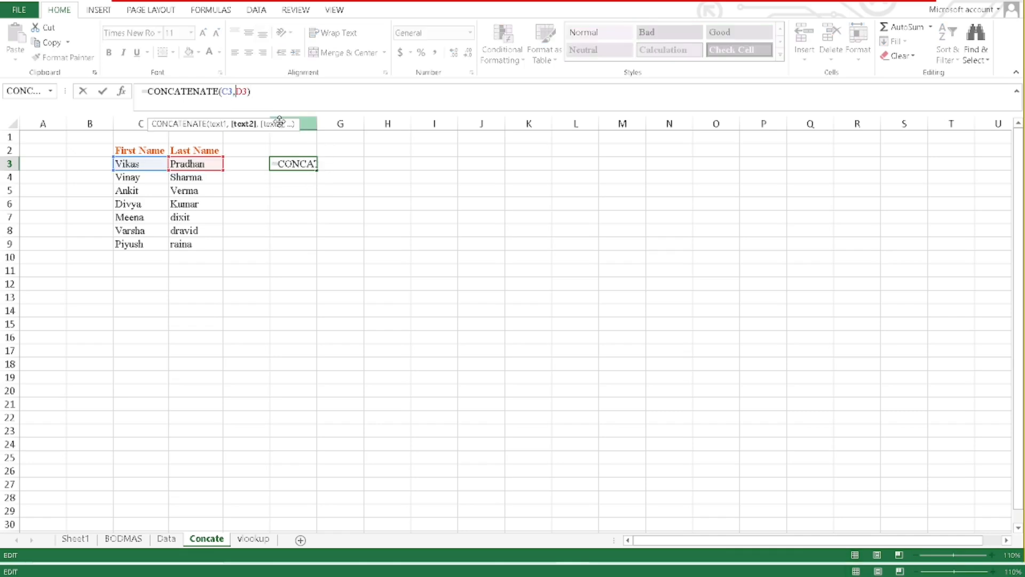
pyautogui.write('"')
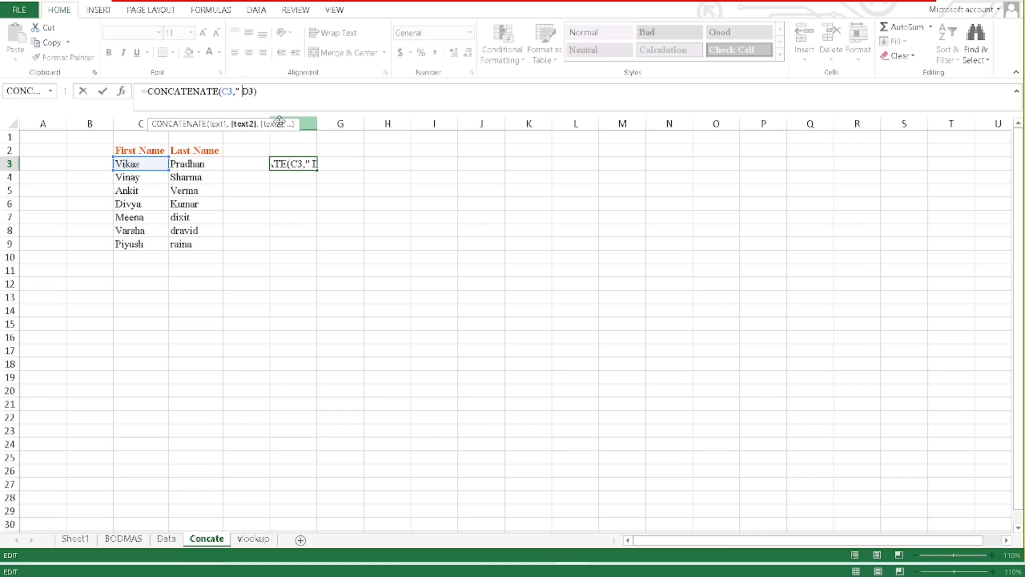
pyautogui.write(' ",')
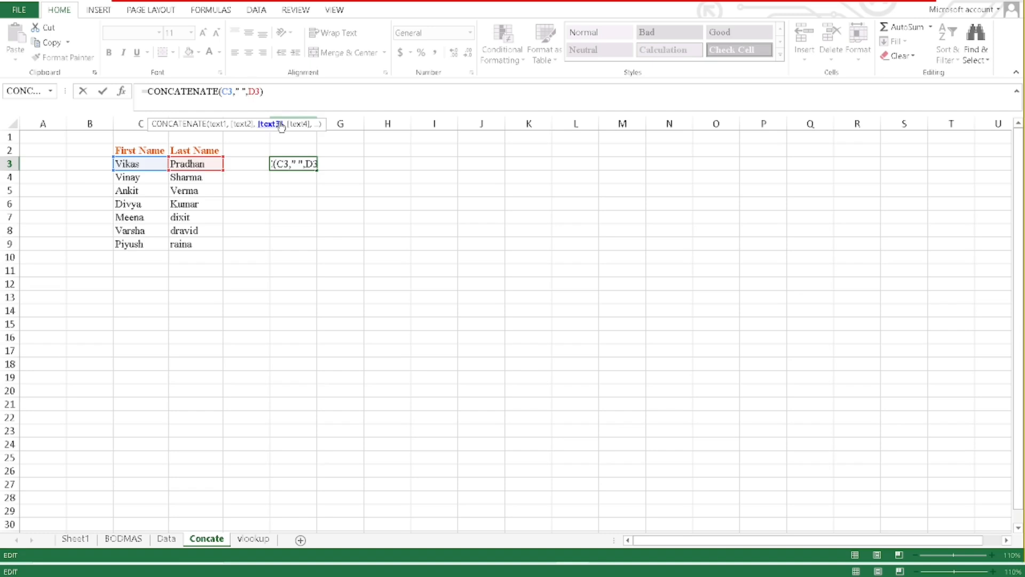
pyautogui.press('Return')
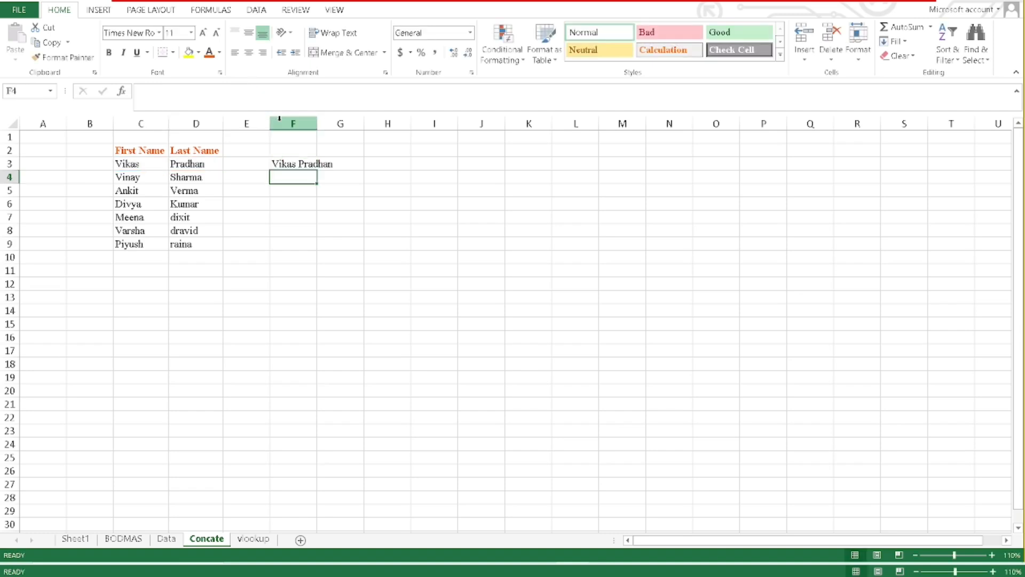
pyautogui.click(309, 165)
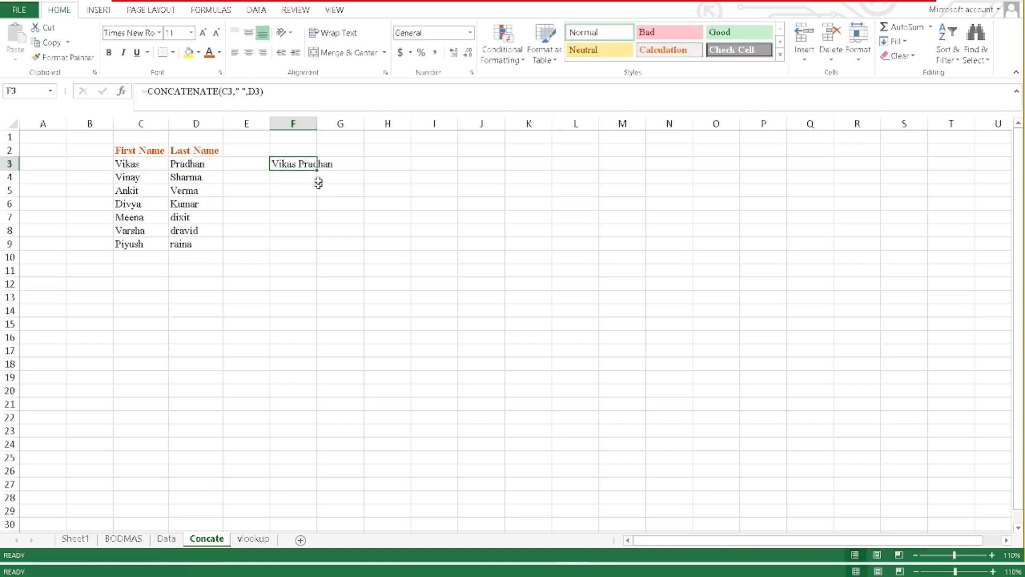
# Fill the F3 name-joining formula down through F9 and widen column F to fit the full names.
pyautogui.click(316, 173)
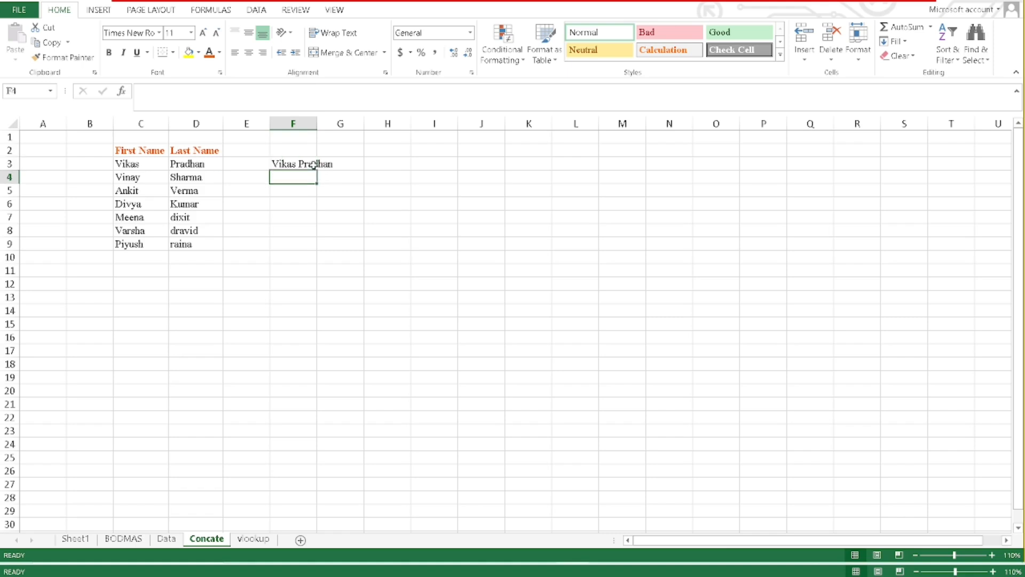
pyautogui.click(314, 166)
pyautogui.moveTo(317, 170); pyautogui.dragTo(316, 250)
pyautogui.moveTo(318, 122); pyautogui.dragTo(337, 122)
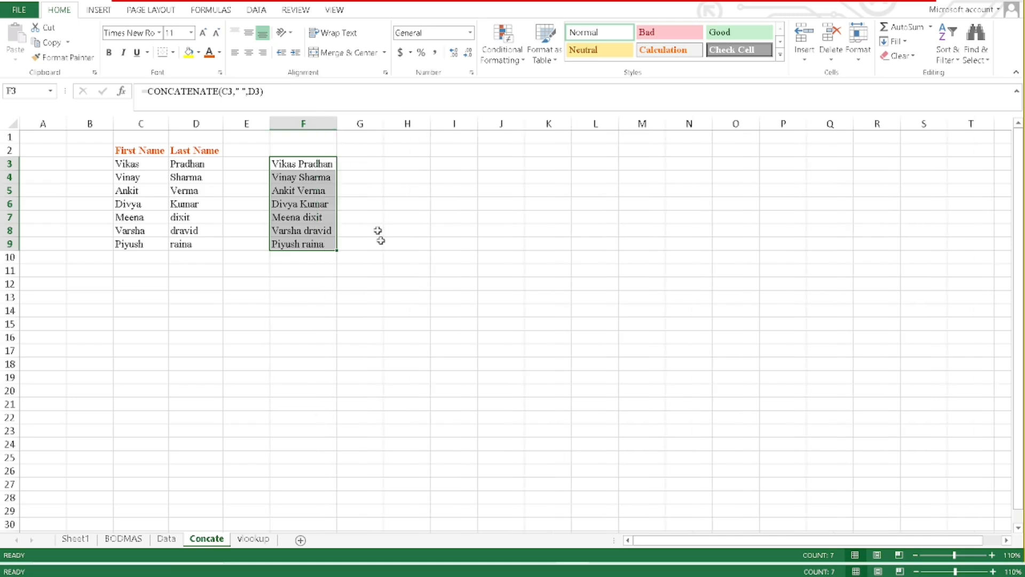
pyautogui.click(379, 243)
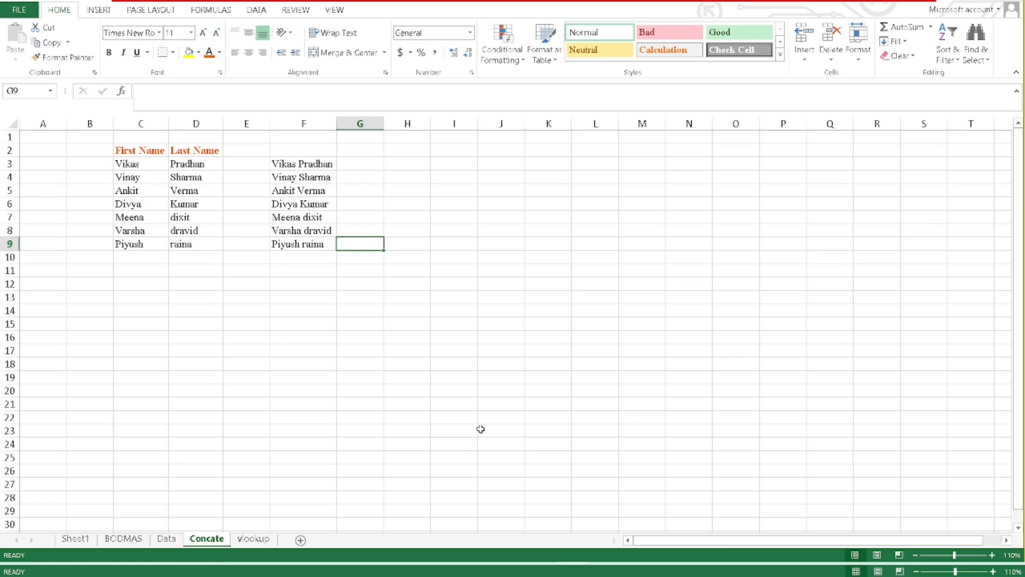
# On the vlookup sheet, make the headers in D2:G2 bold and autofit the widths of columns D to G.
pyautogui.click(239, 536)
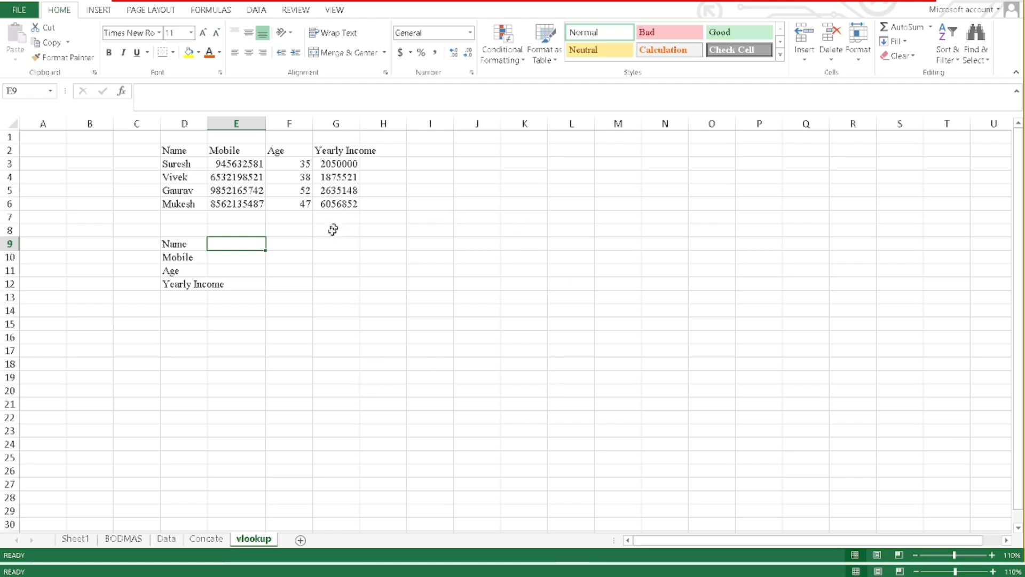
pyautogui.moveTo(169, 150); pyautogui.dragTo(344, 149)
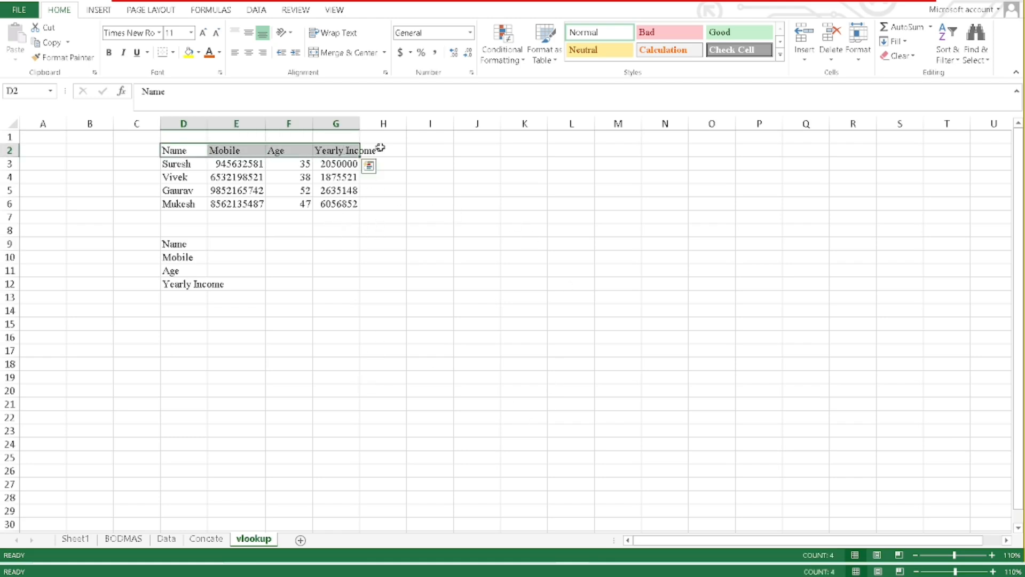
pyautogui.hotkey('ctrl', 'b')
pyautogui.moveTo(183, 124); pyautogui.dragTo(336, 124)
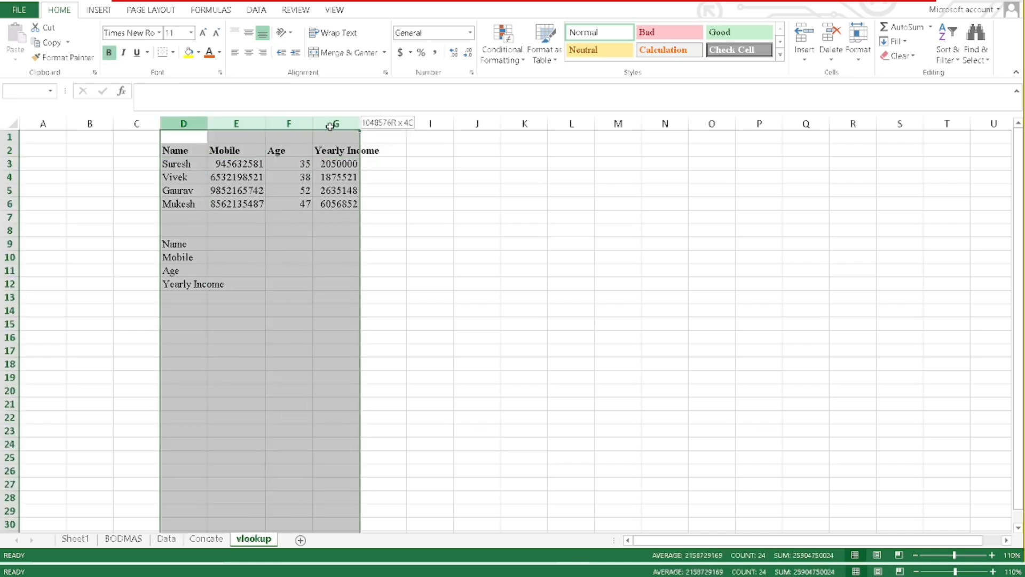
pyautogui.doubleClick(357, 120)
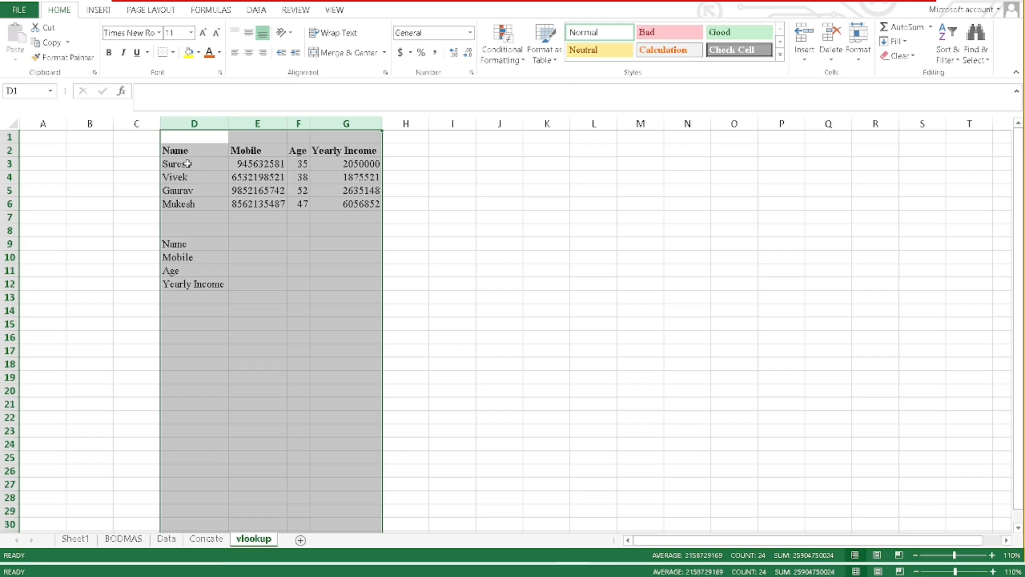
# Copy the first person's name from D3 into E9 as the lookup name.
pyautogui.moveTo(190, 163); pyautogui.dragTo(188, 203)
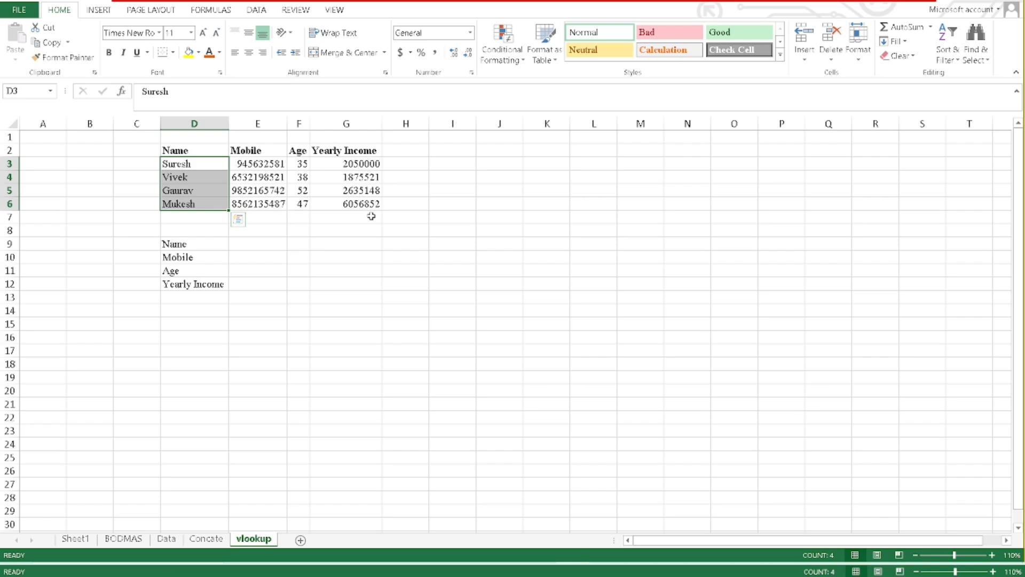
pyautogui.click(246, 245)
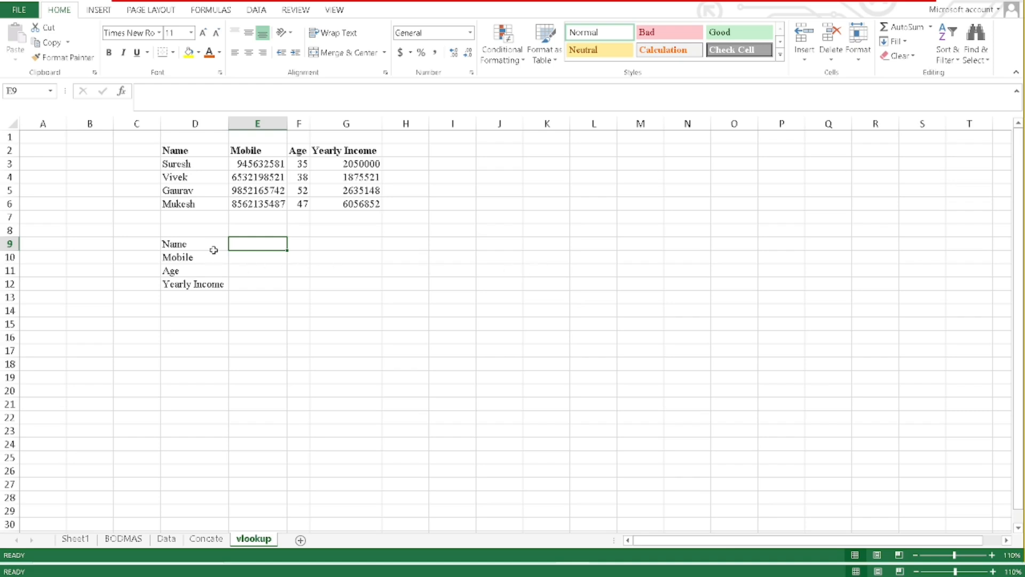
pyautogui.moveTo(240, 258); pyautogui.dragTo(244, 285)
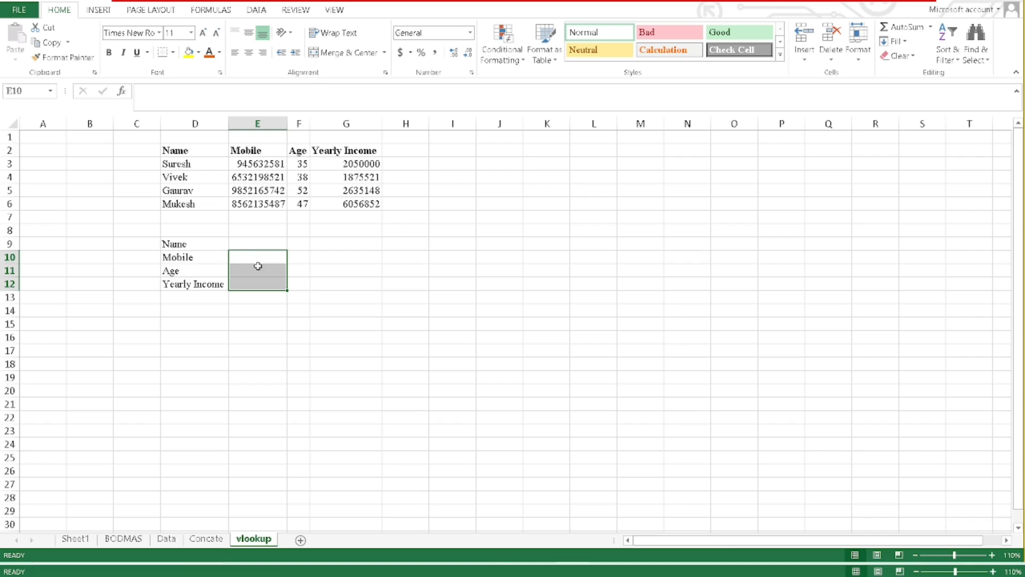
pyautogui.click(256, 243)
pyautogui.click(200, 167)
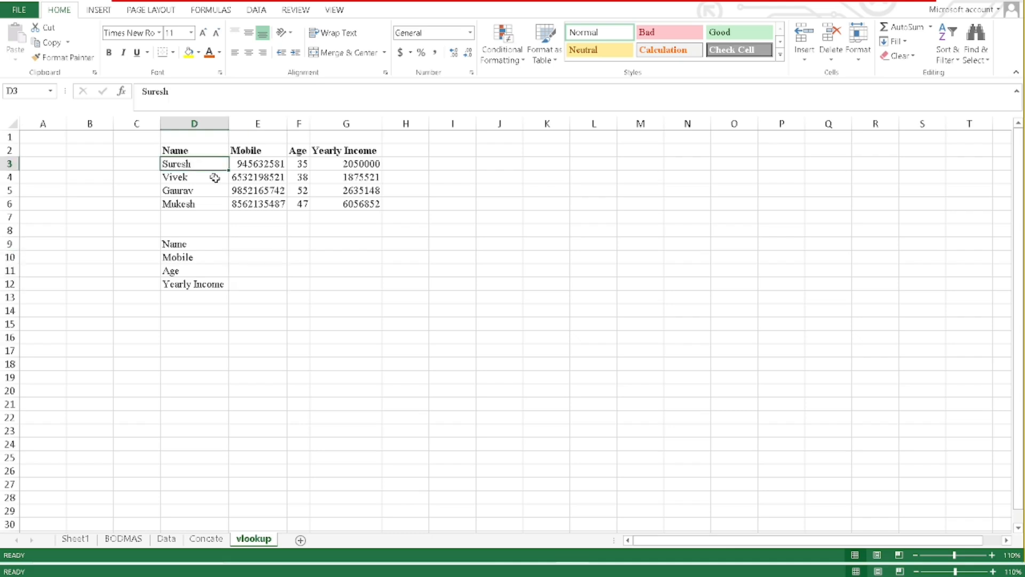
pyautogui.hotkey('ctrl', 'c')
pyautogui.hotkey('ctrl', 'v')
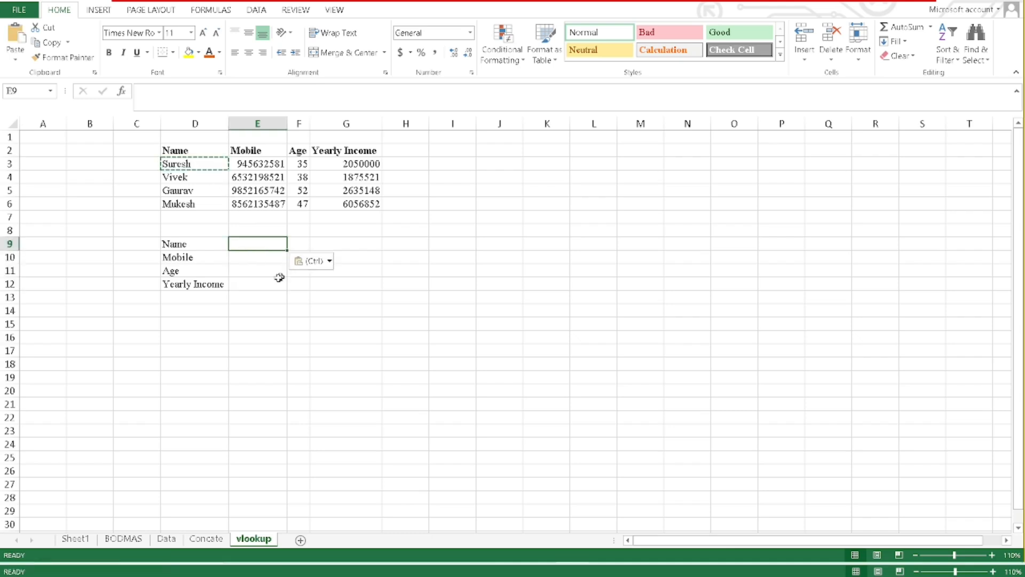
# Enter =VLOOKUP(E9,D3:G6,2,TRUE) in E10 to look up the mobile number for the name in E9.
pyautogui.click(247, 256)
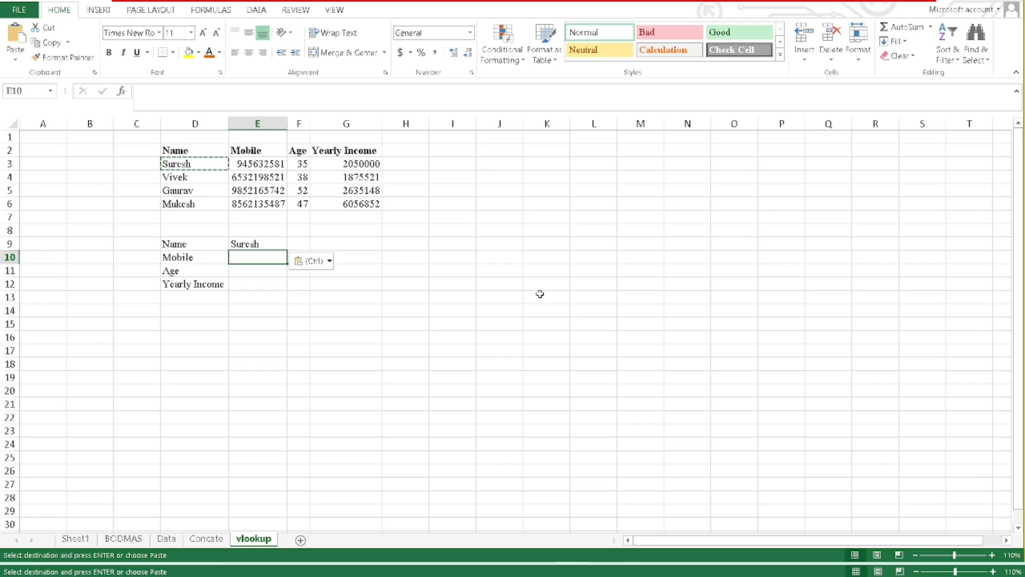
pyautogui.write('=vl')
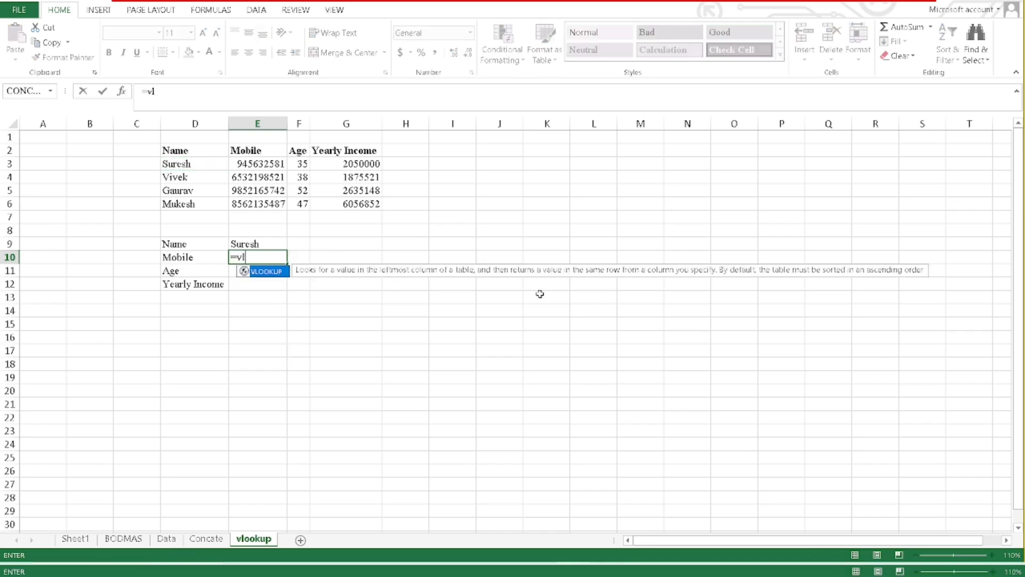
pyautogui.press('Tab')
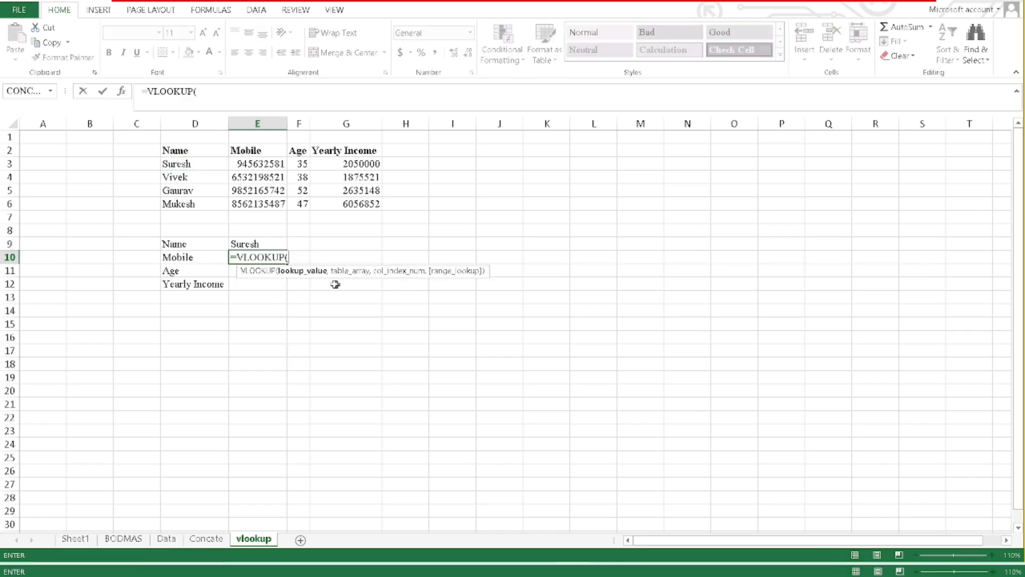
pyautogui.click(255, 244)
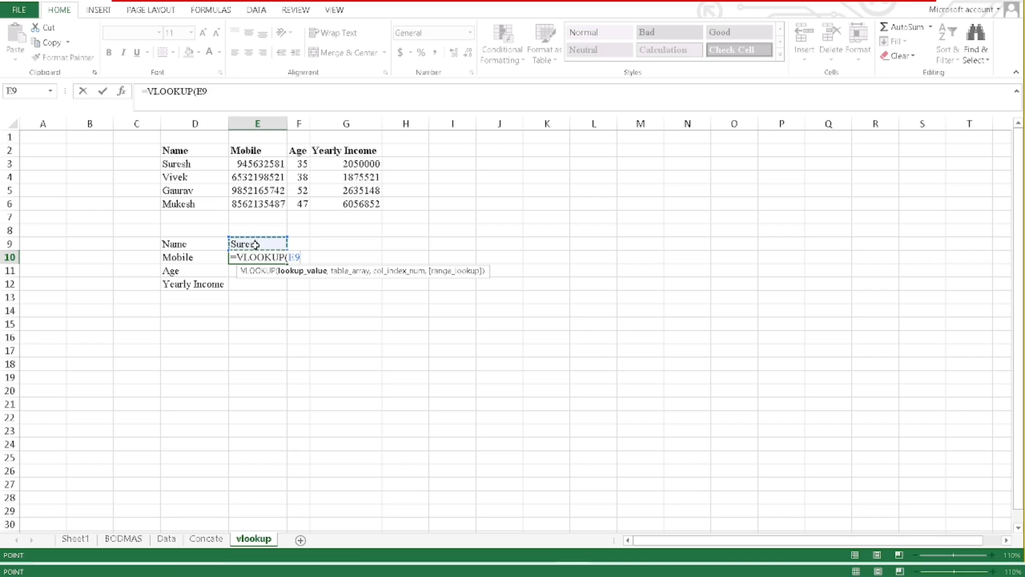
pyautogui.write(',')
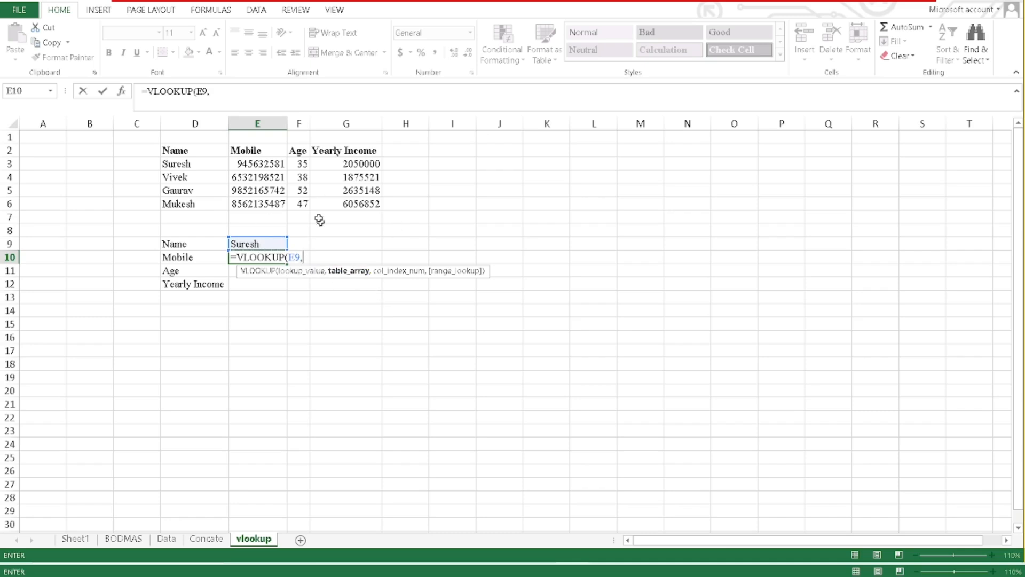
pyautogui.moveTo(187, 163); pyautogui.dragTo(368, 206)
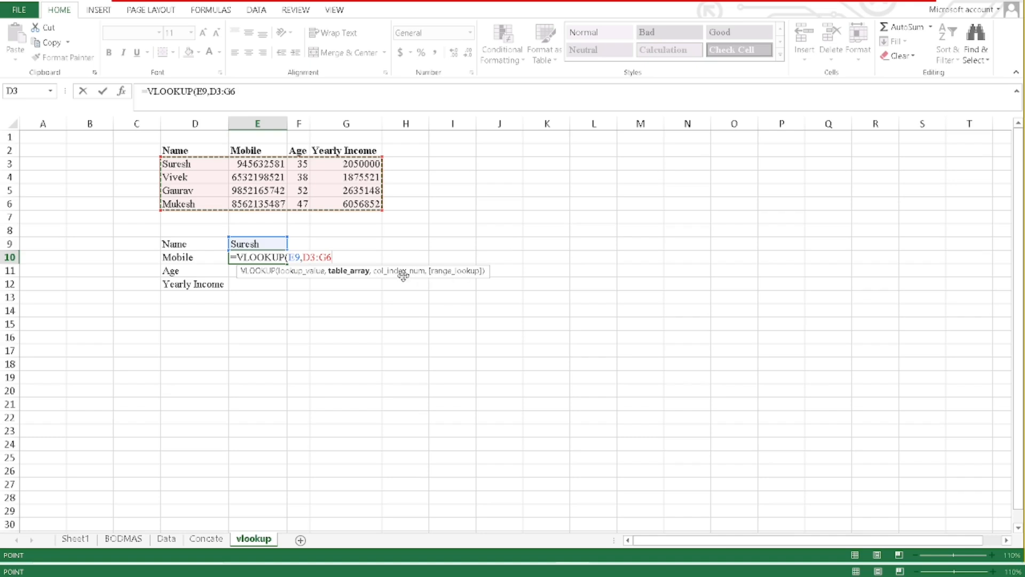
pyautogui.write(',')
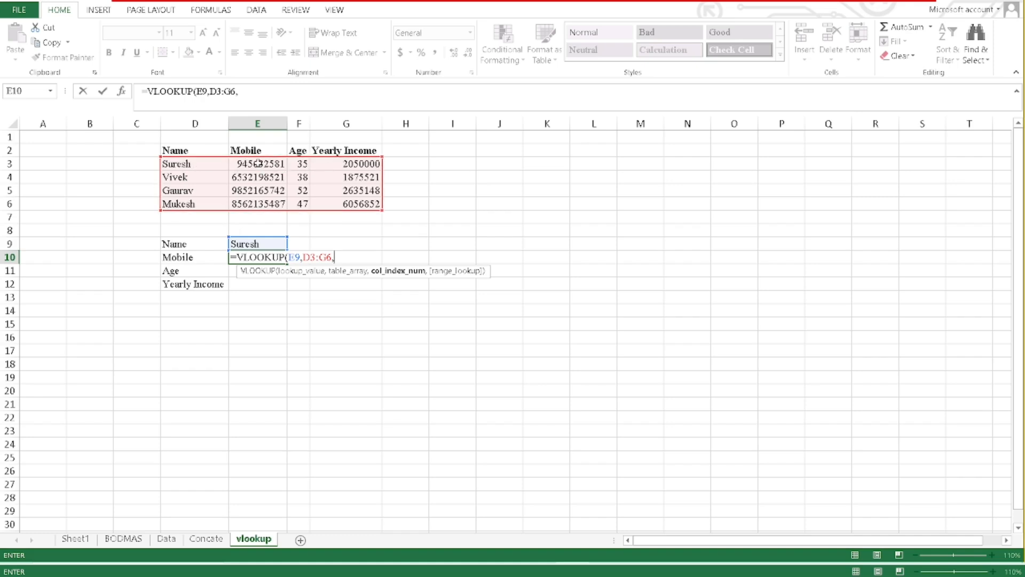
pyautogui.write('2,')
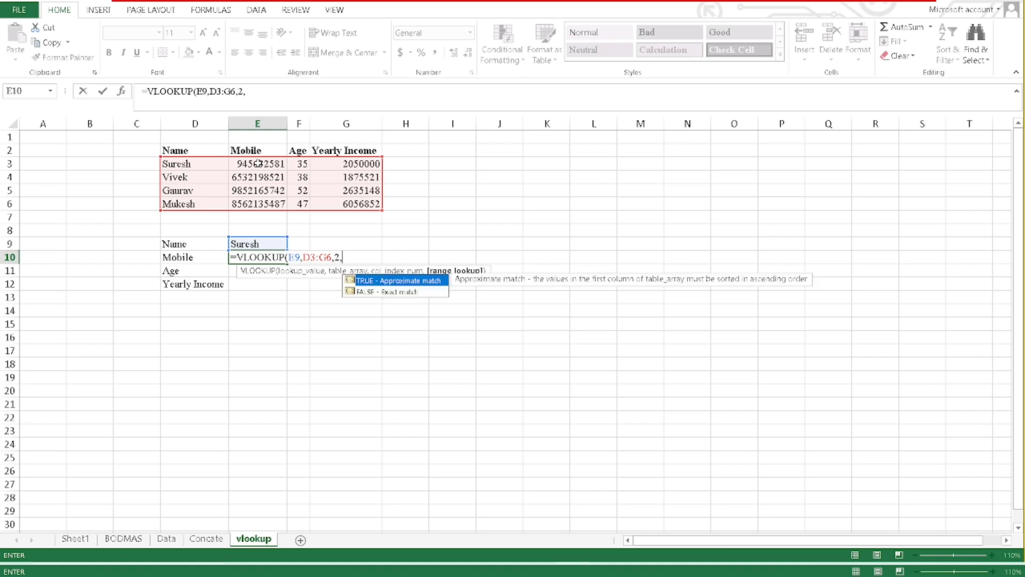
pyautogui.doubleClick(403, 282)
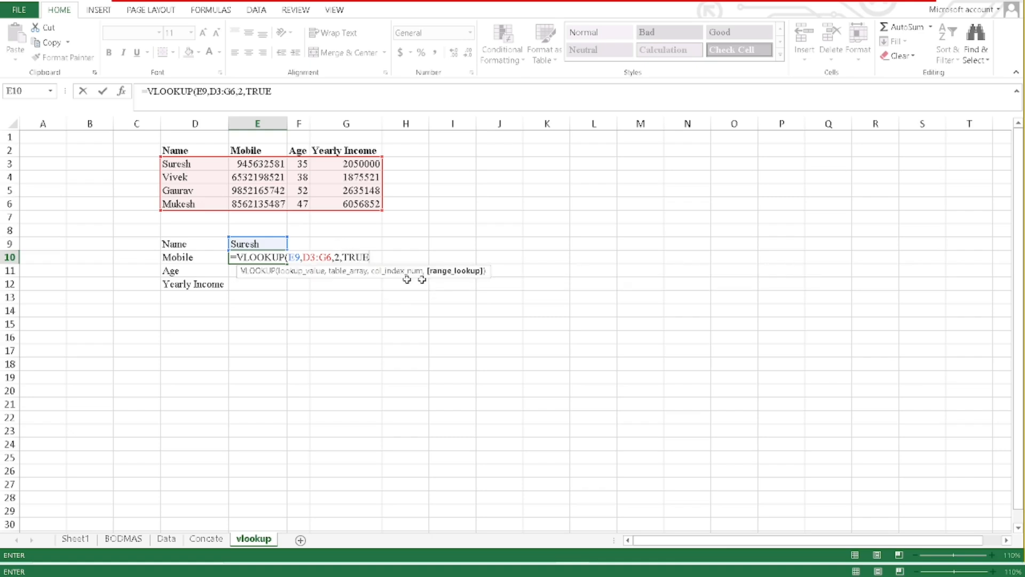
pyautogui.press('Return')
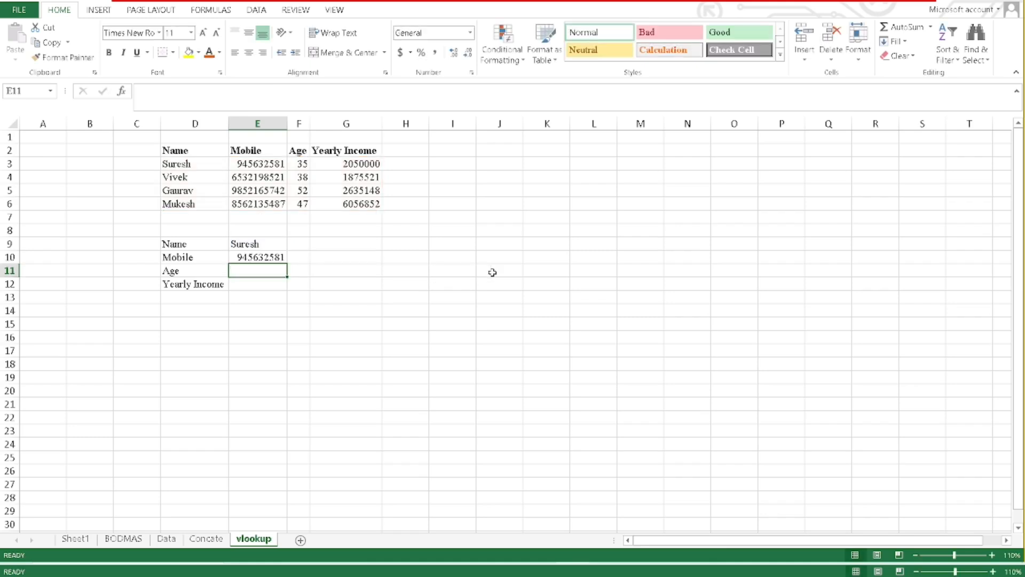
# Try to reuse the Mobile lookup by copying the formula from E10 into the Age cell E11.
pyautogui.click(272, 259)
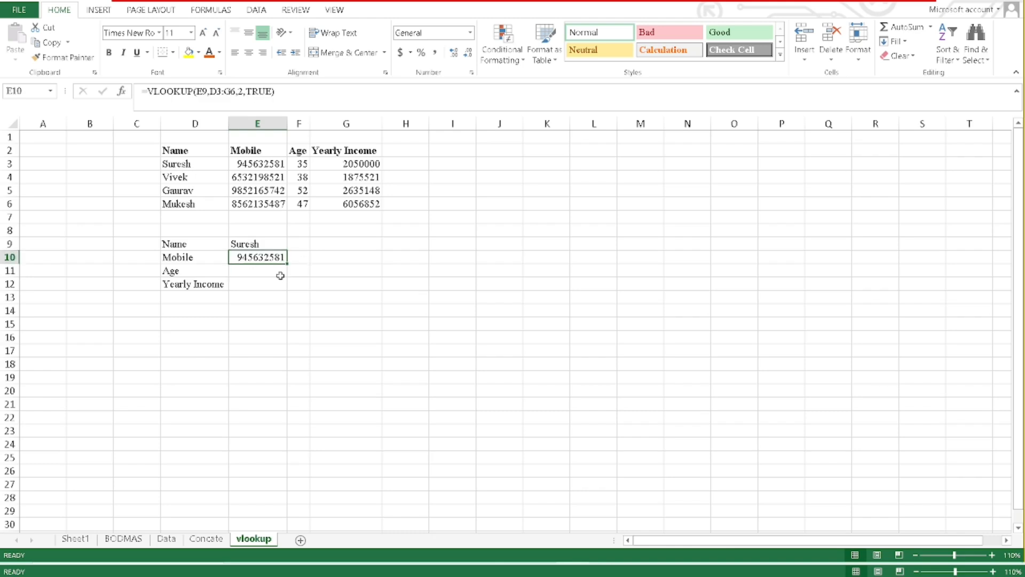
pyautogui.hotkey('ctrl', 'c')
pyautogui.click(259, 273)
pyautogui.hotkey('ctrl', 'v')
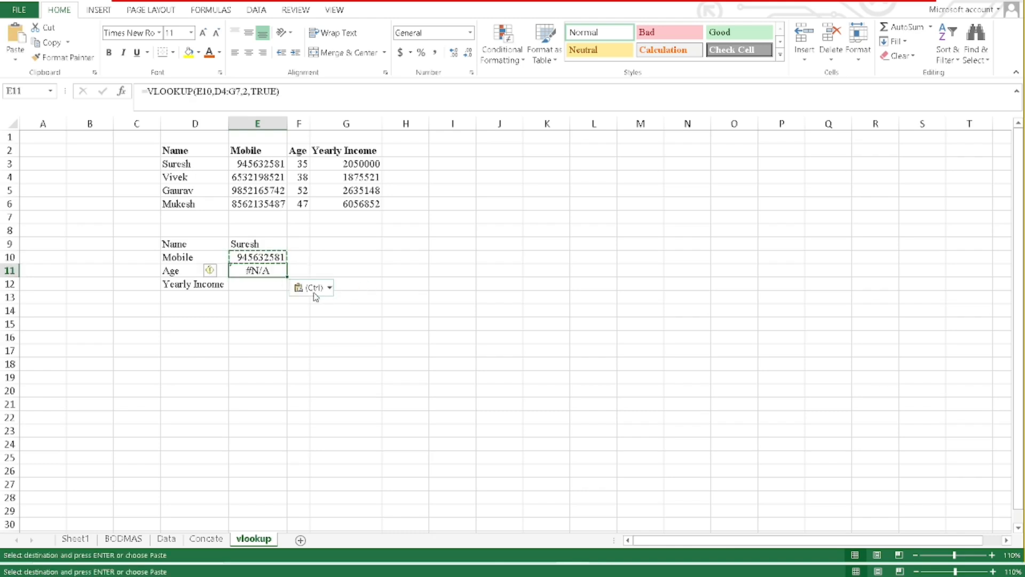
pyautogui.press('Escape')
# Enter =VLOOKUP(E9,D3:G6,3,TRUE) in E11 to look up the age for the name in E9.
pyautogui.write('=')
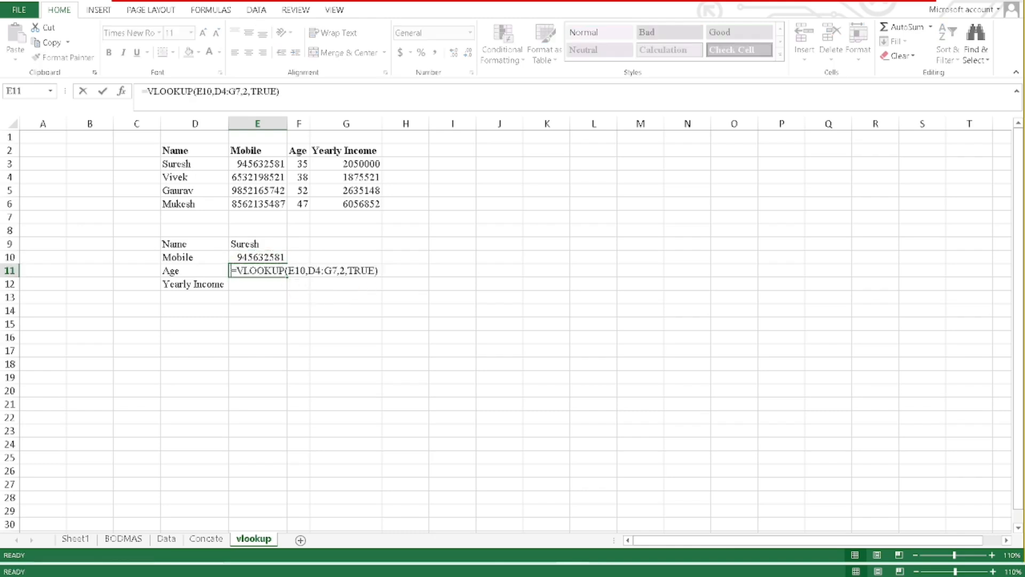
pyautogui.write('vl')
pyautogui.press('Tab')
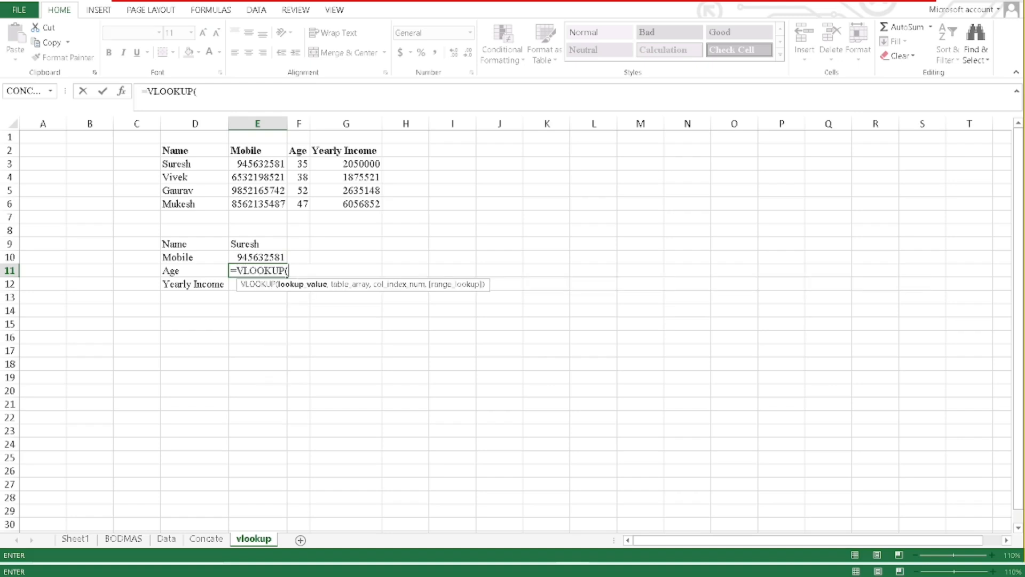
pyautogui.click(252, 244)
pyautogui.write(',')
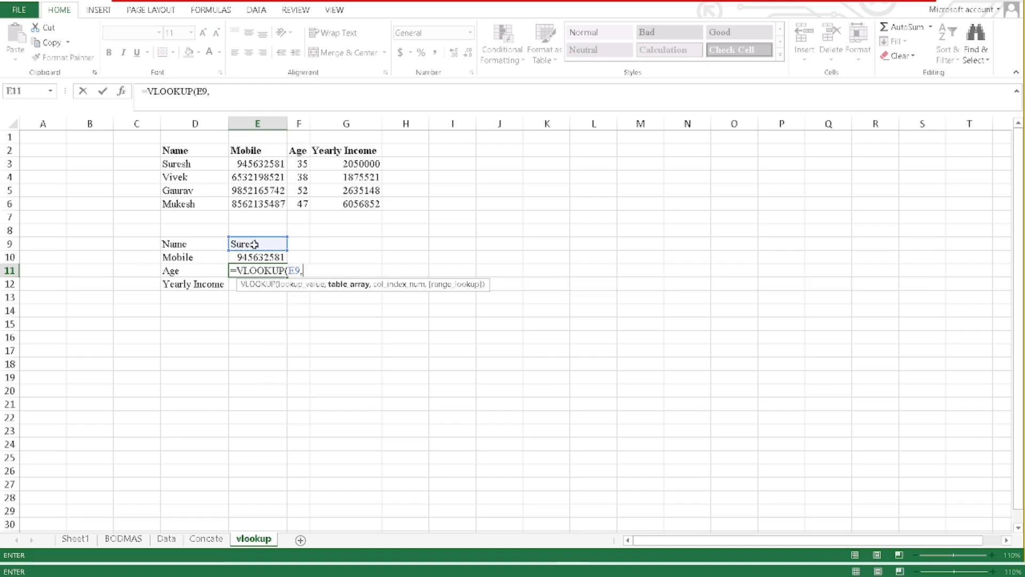
pyautogui.moveTo(200, 164); pyautogui.dragTo(378, 204)
pyautogui.write(',')
pyautogui.write('3:G6,3')
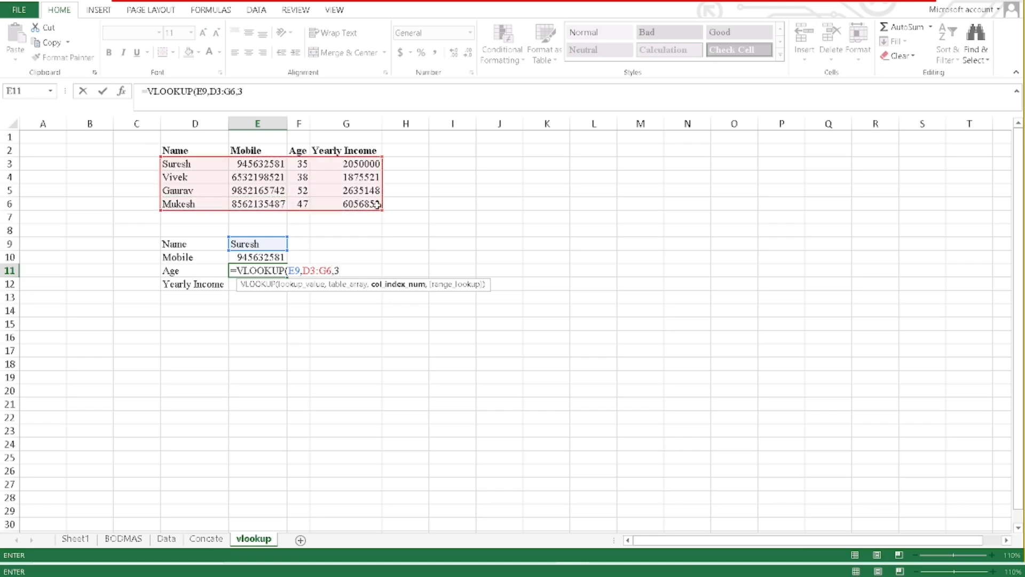
pyautogui.write(',')
pyautogui.doubleClick(376, 294)
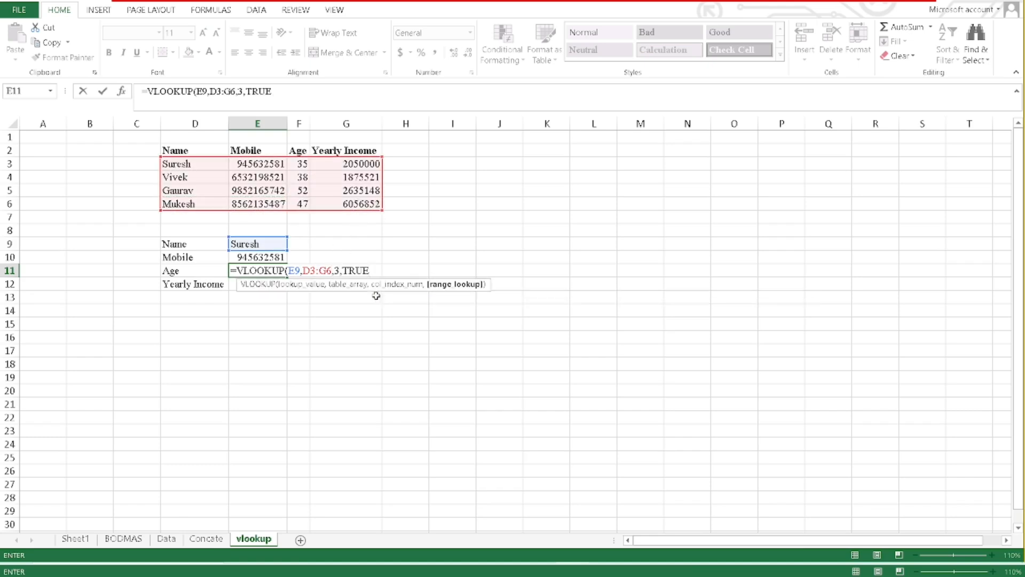
pyautogui.press('Return')
# Enter =VLOOKUP(E9,D3:G6,4,TRUE) in E12 to look up the yearly income for the name in E9.
pyautogui.write('=vl')
pyautogui.press('Tab')
pyautogui.click(261, 244)
pyautogui.write(',')
pyautogui.moveTo(204, 167); pyautogui.dragTo(362, 211)
pyautogui.write(',')
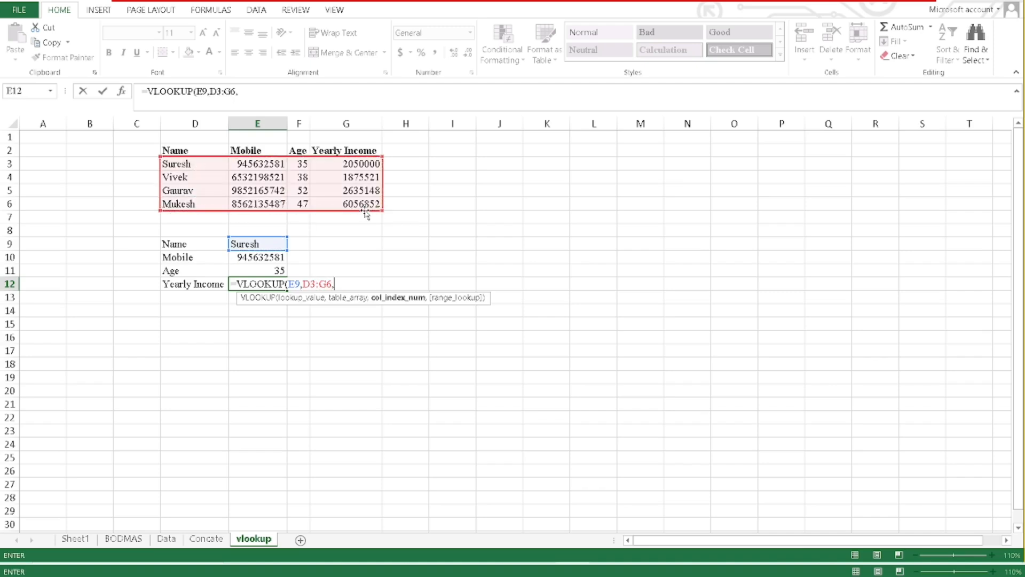
pyautogui.write('4,')
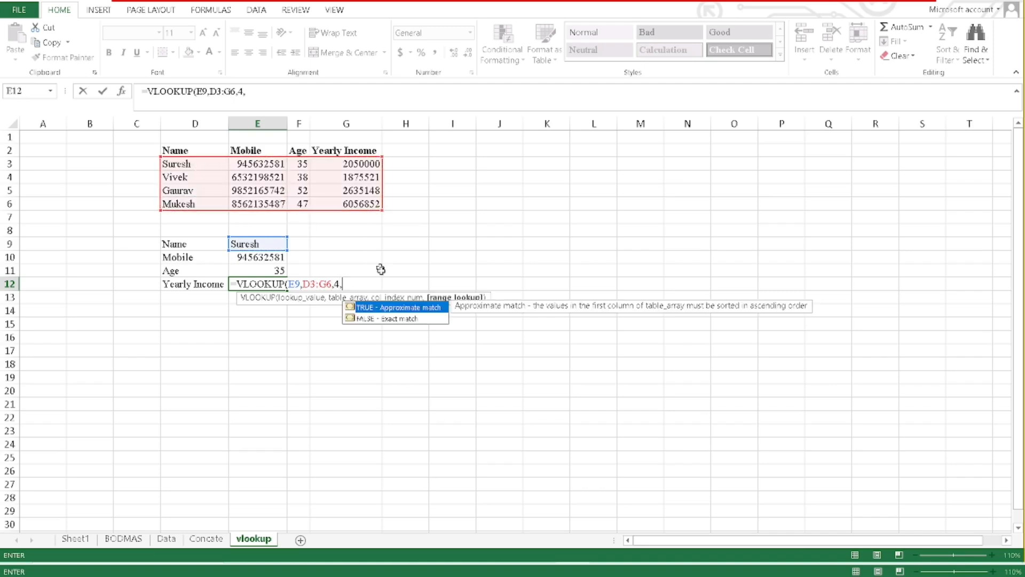
pyautogui.doubleClick(392, 306)
pyautogui.press('Return')
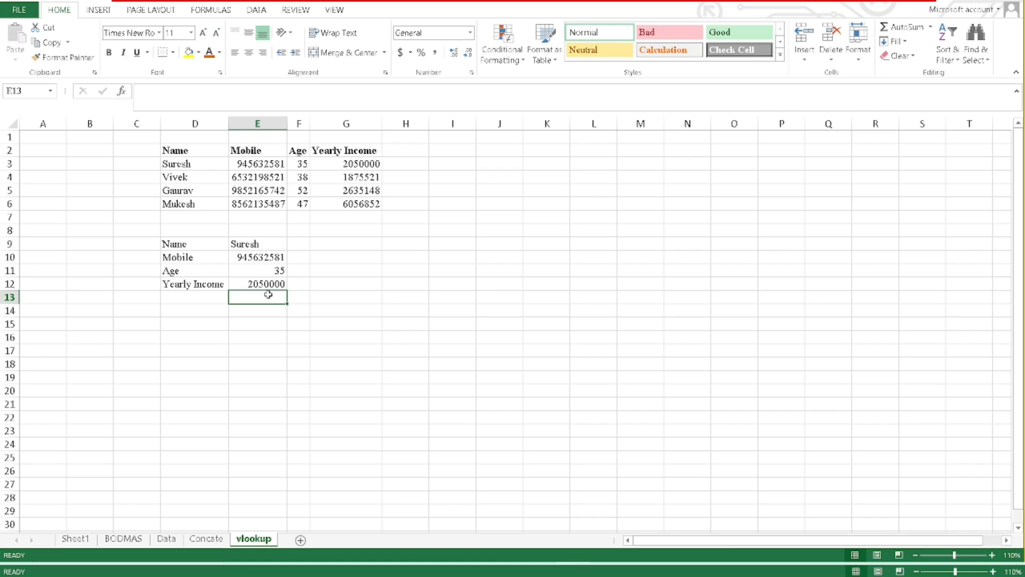
# Replace the lookup name in E9 with the second person's name from the table and return to the Data sheet.
pyautogui.click(254, 245)
pyautogui.write('Vivke')
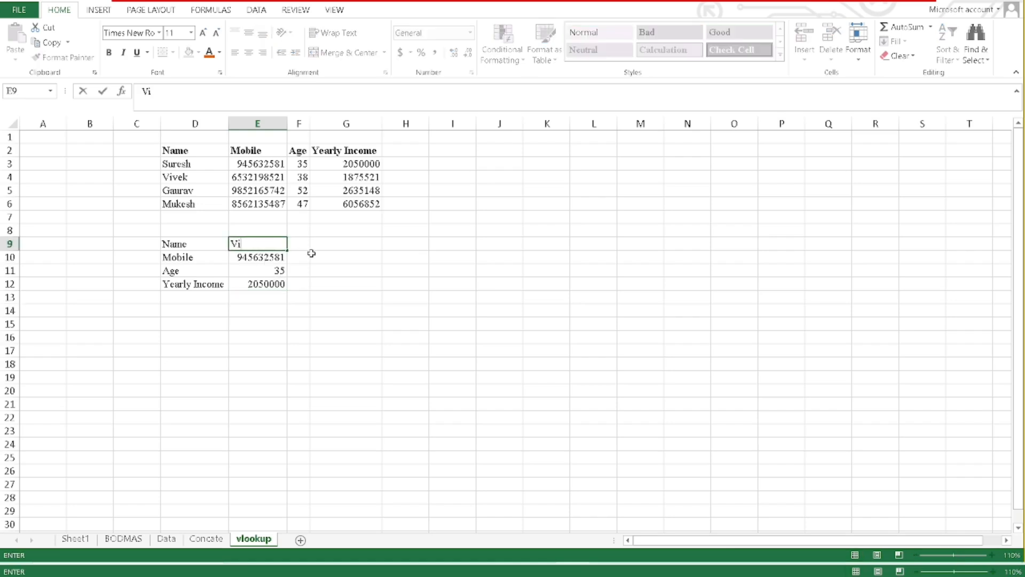
pyautogui.press('BackSpace')
pyautogui.press('BackSpace')
pyautogui.write('ek')
pyautogui.press('Return')
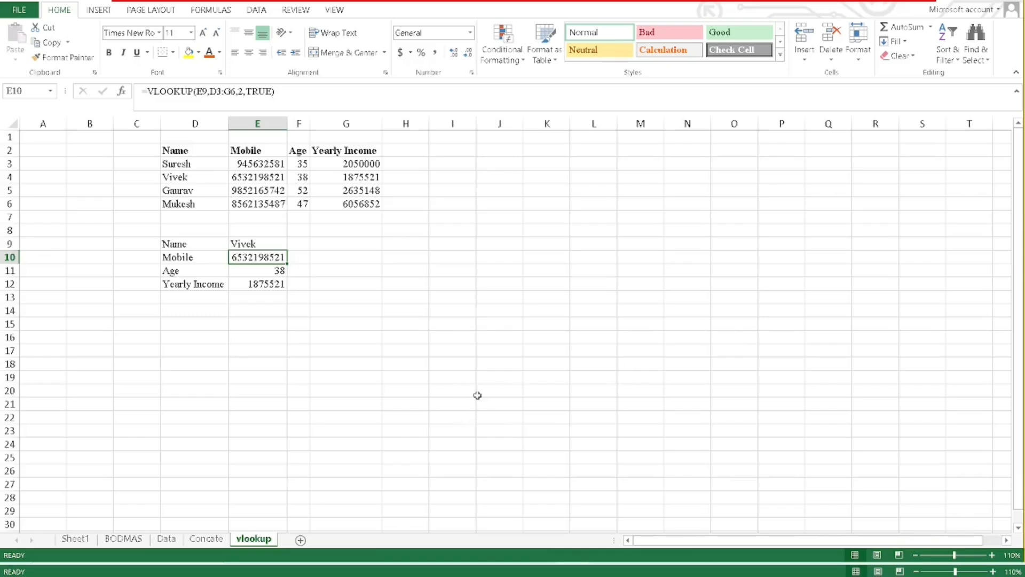
pyautogui.click(166, 539)
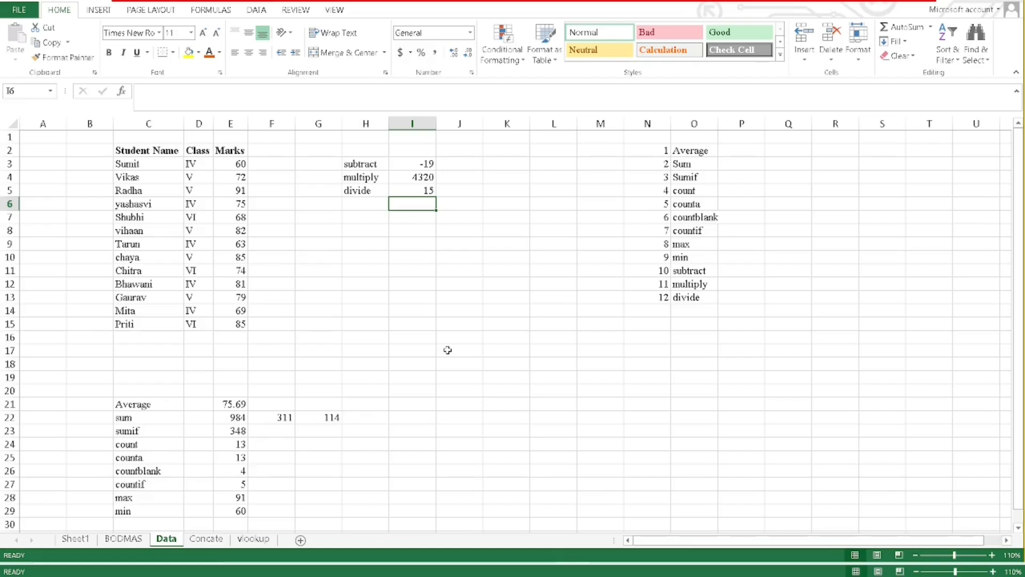
# Clear the subtract, multiply and divide entries from columns H and I of the Data sheet.
pyautogui.moveTo(366, 123); pyautogui.dragTo(434, 123)
pyautogui.press('Delete')
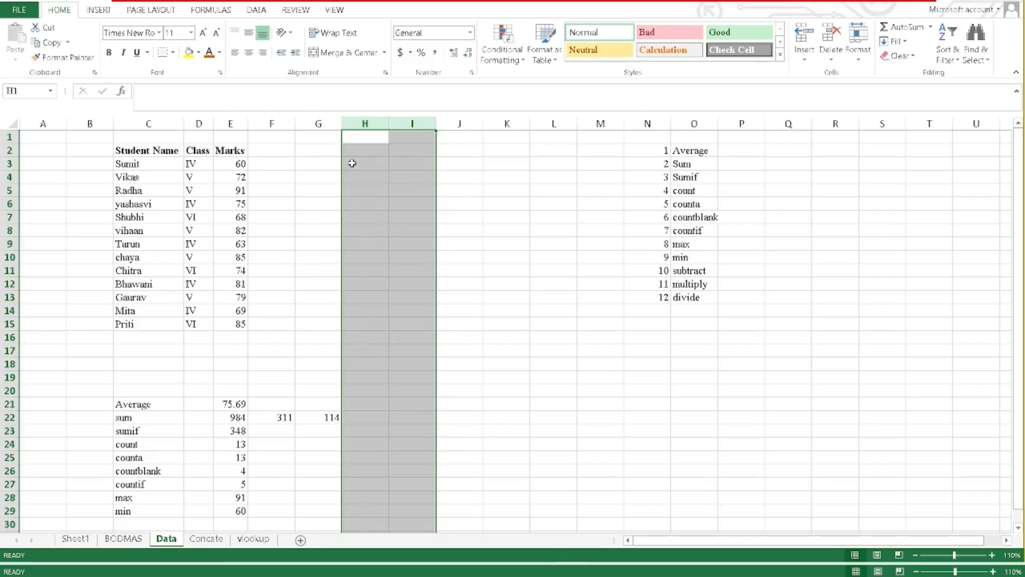
pyautogui.click(352, 164)
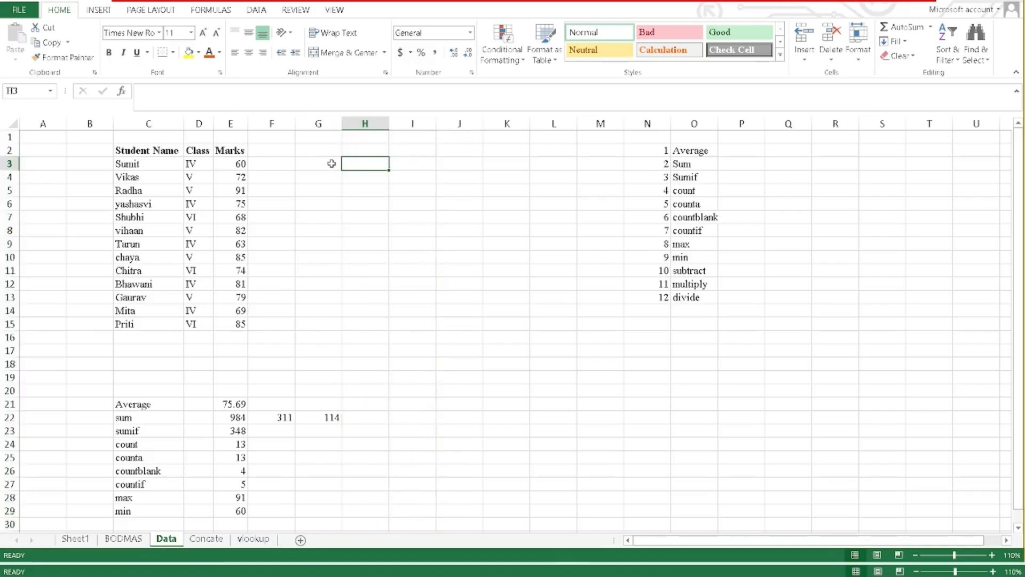
# Enter =IF(E3<=75,"Grade D","Grade C") in G3 to grade the first student's marks.
pyautogui.moveTo(120, 163); pyautogui.dragTo(236, 323)
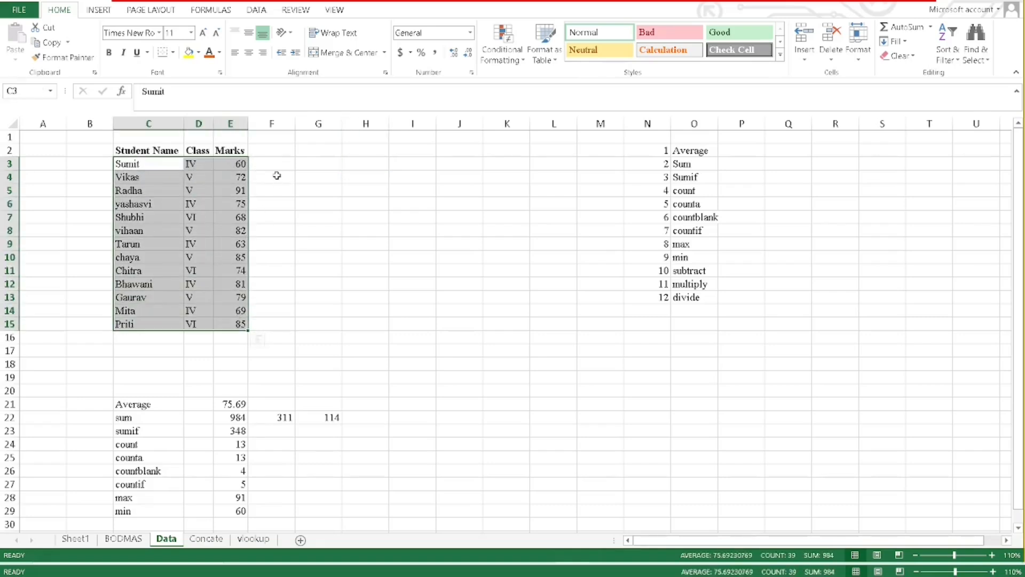
pyautogui.moveTo(234, 164); pyautogui.dragTo(233, 324)
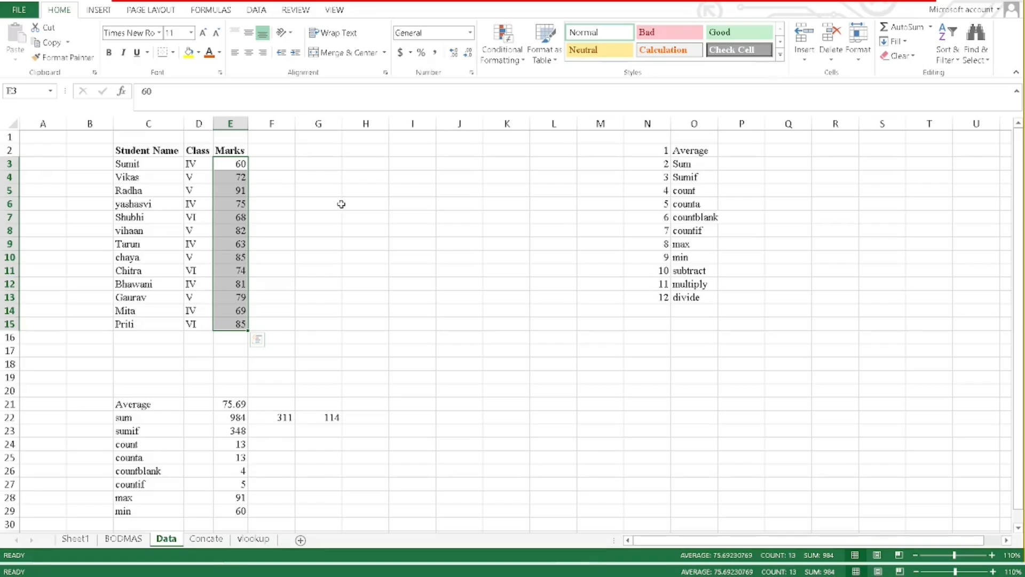
pyautogui.click(310, 165)
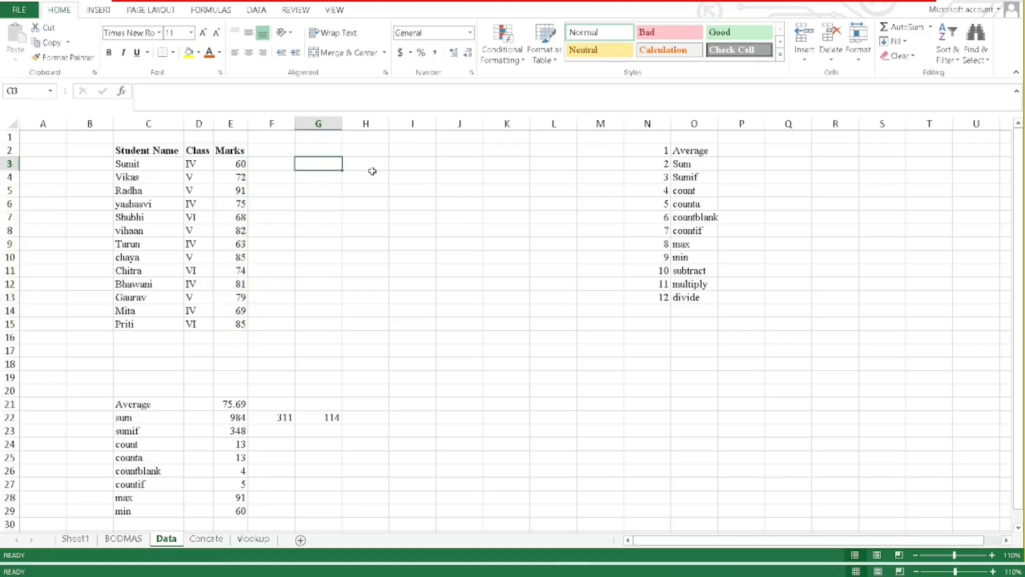
pyautogui.write('=if')
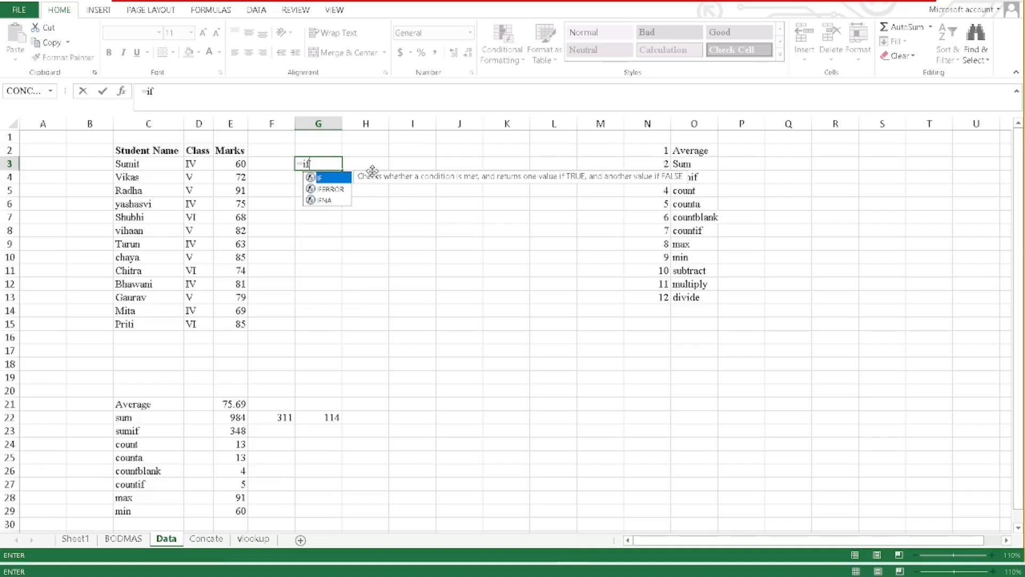
pyautogui.press('Tab')
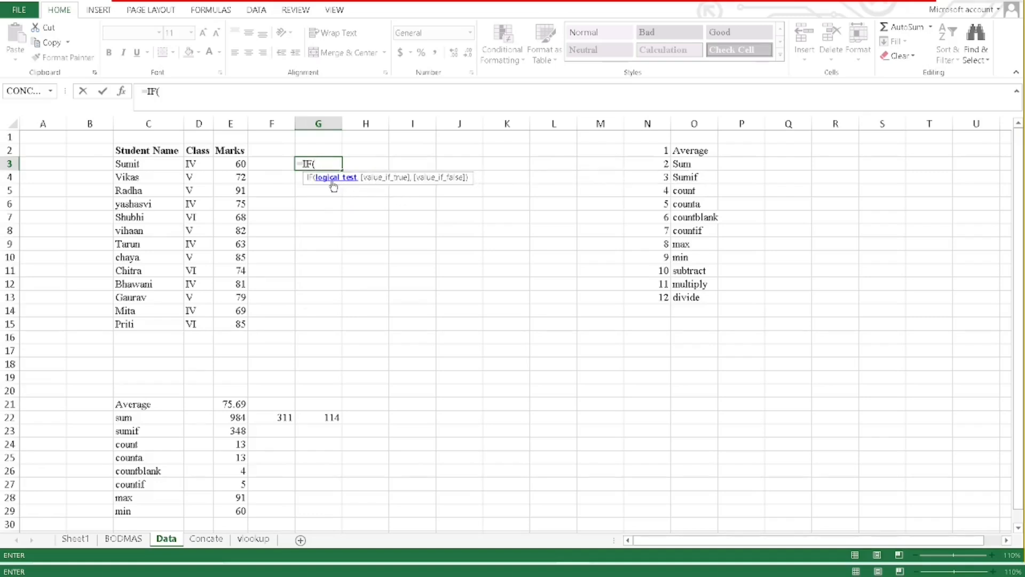
pyautogui.click(235, 162)
pyautogui.write('<')
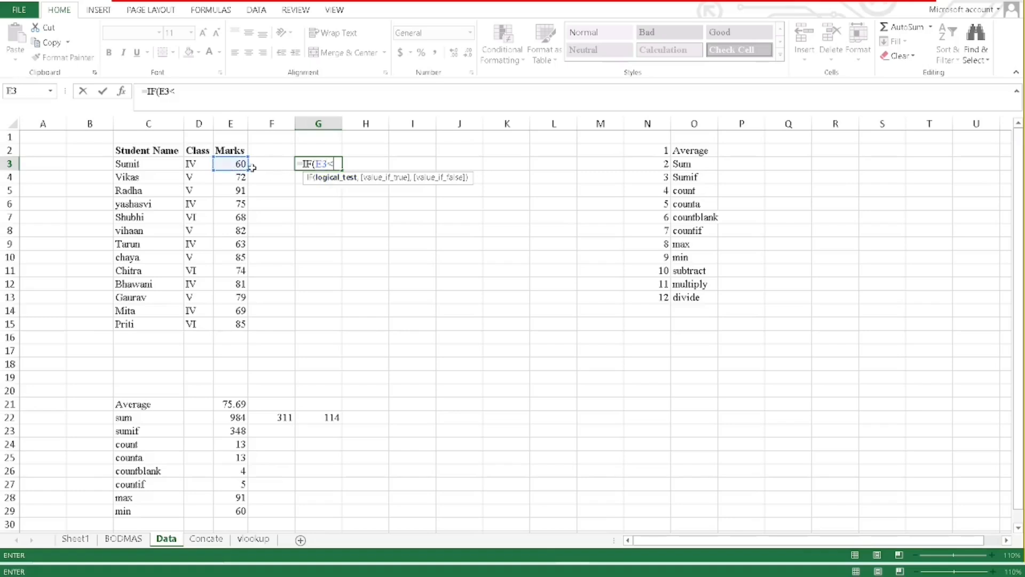
pyautogui.write('=75')
pyautogui.write(',')
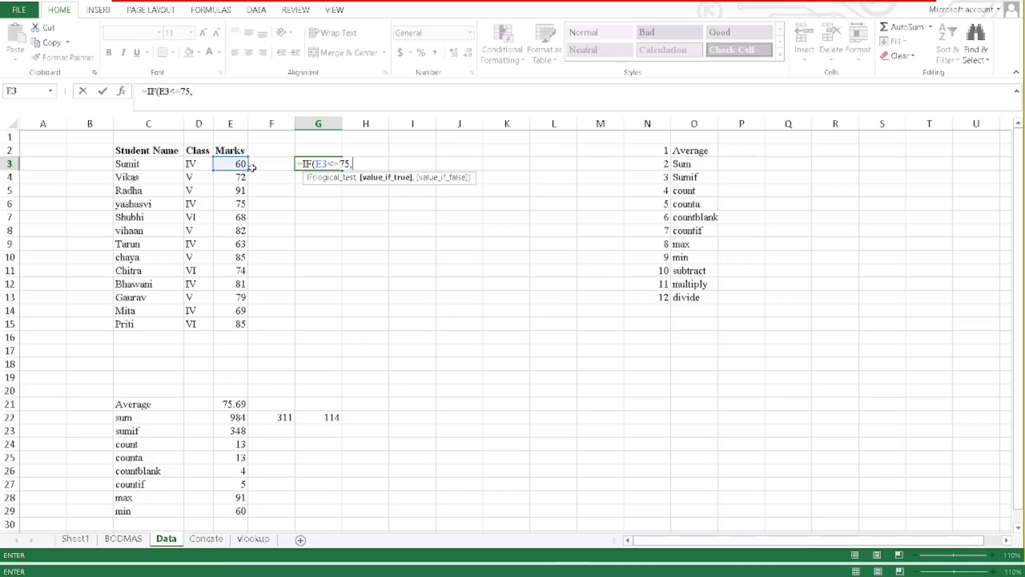
pyautogui.write('"Grade D",')
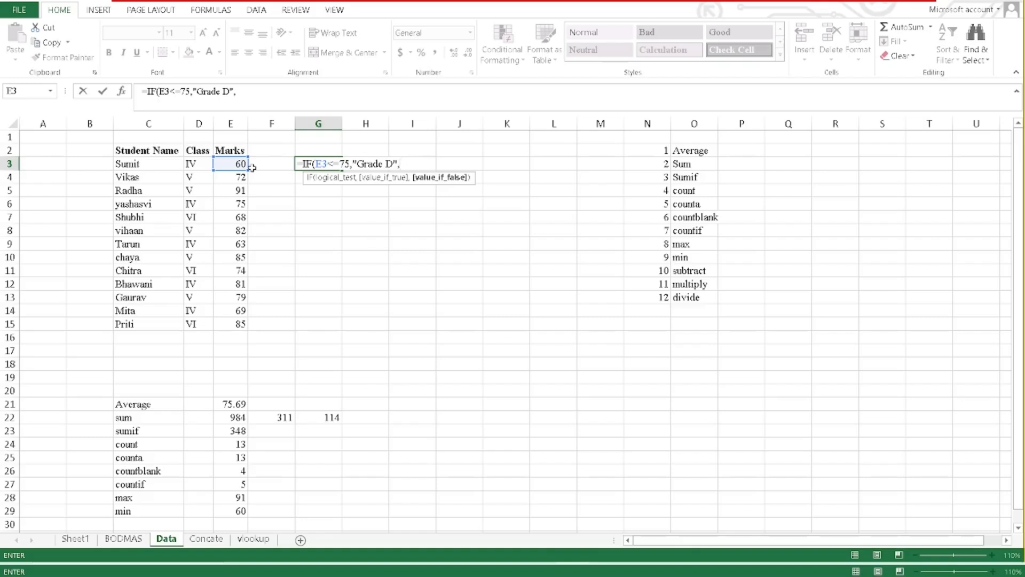
pyautogui.write('"Grade C")')
pyautogui.press('Return')
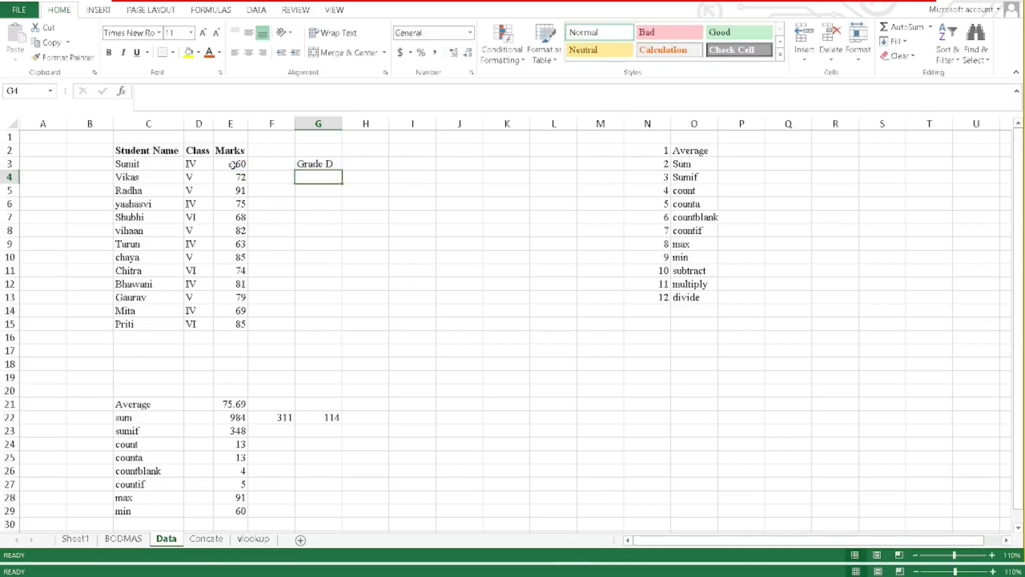
# Fill the IF grade formula from G3 down to G15 for all the students.
pyautogui.click(334, 165)
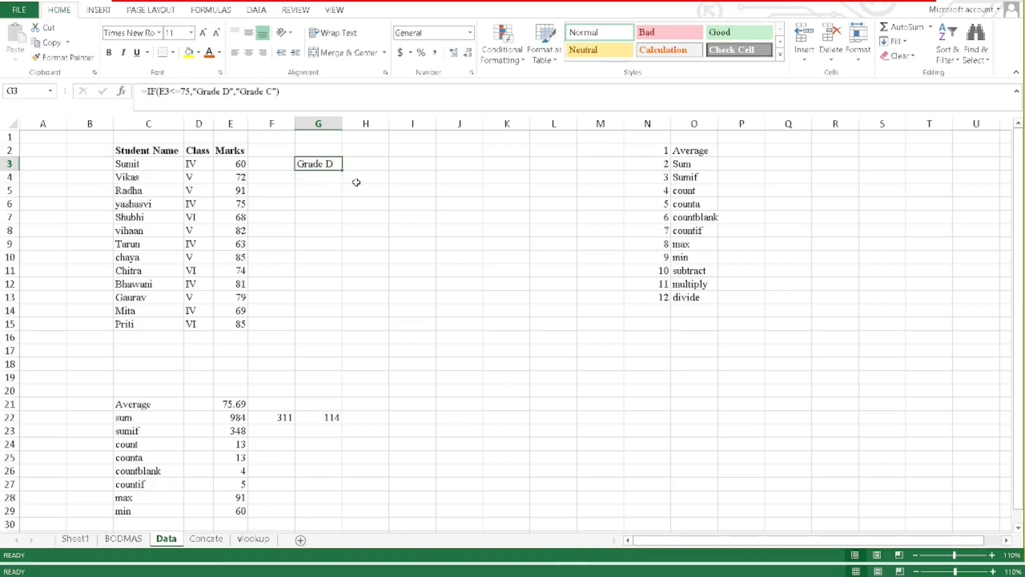
pyautogui.press('Down')
pyautogui.hotkey('ctrl', 'd')
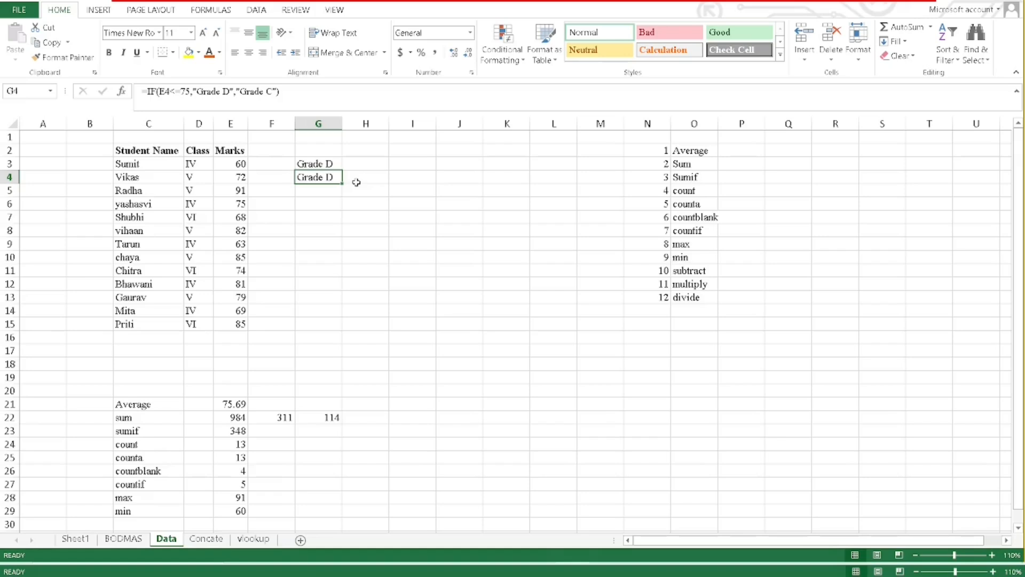
pyautogui.press('Down')
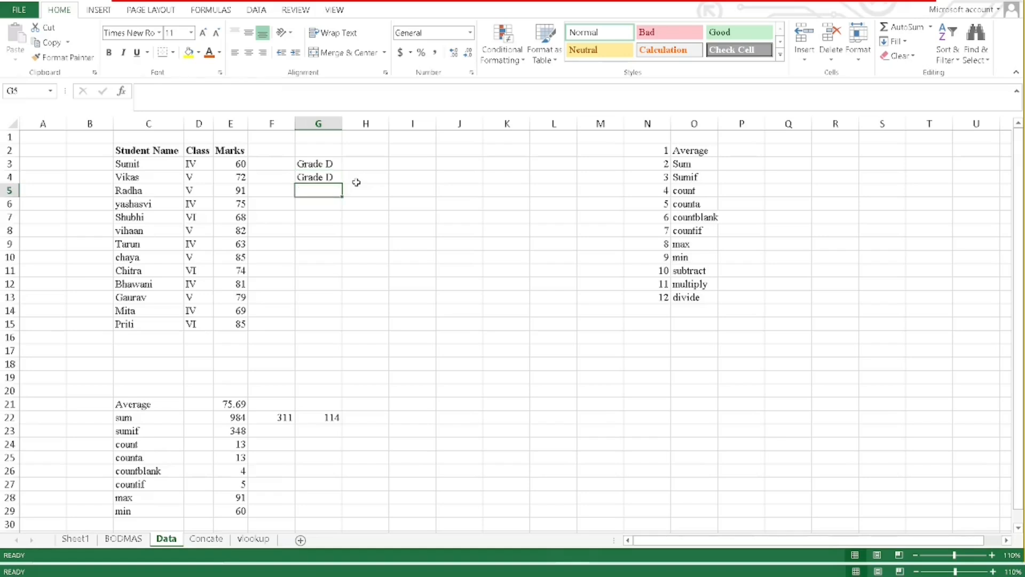
pyautogui.hotkey('ctrl', 'd')
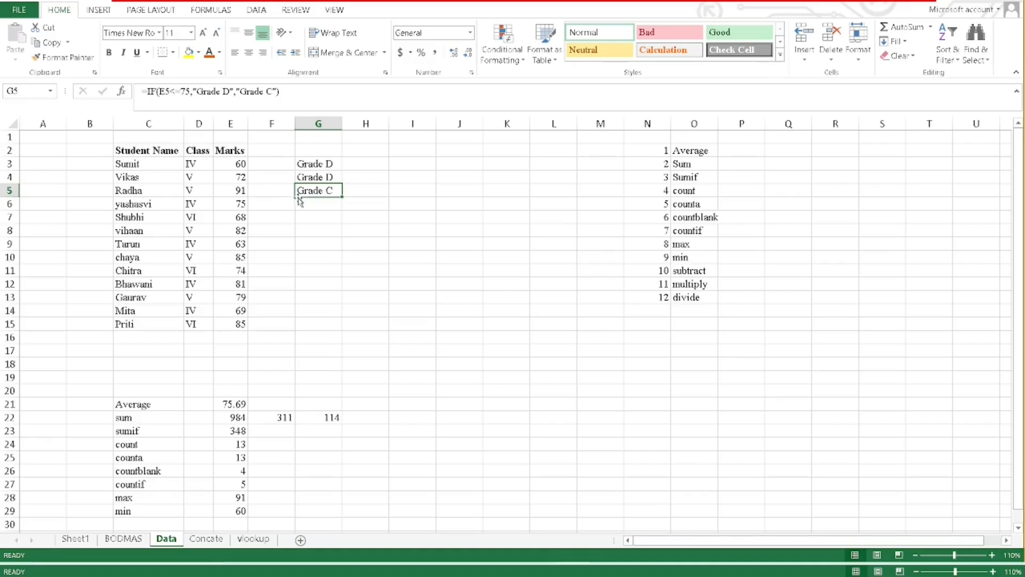
pyautogui.moveTo(327, 164); pyautogui.dragTo(330, 192)
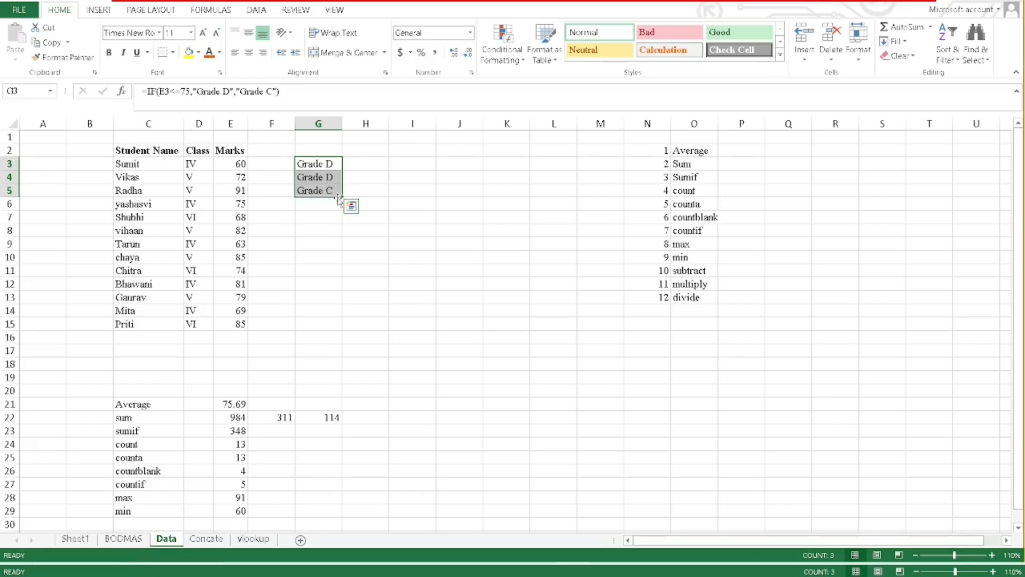
pyautogui.moveTo(340, 196); pyautogui.dragTo(342, 330)
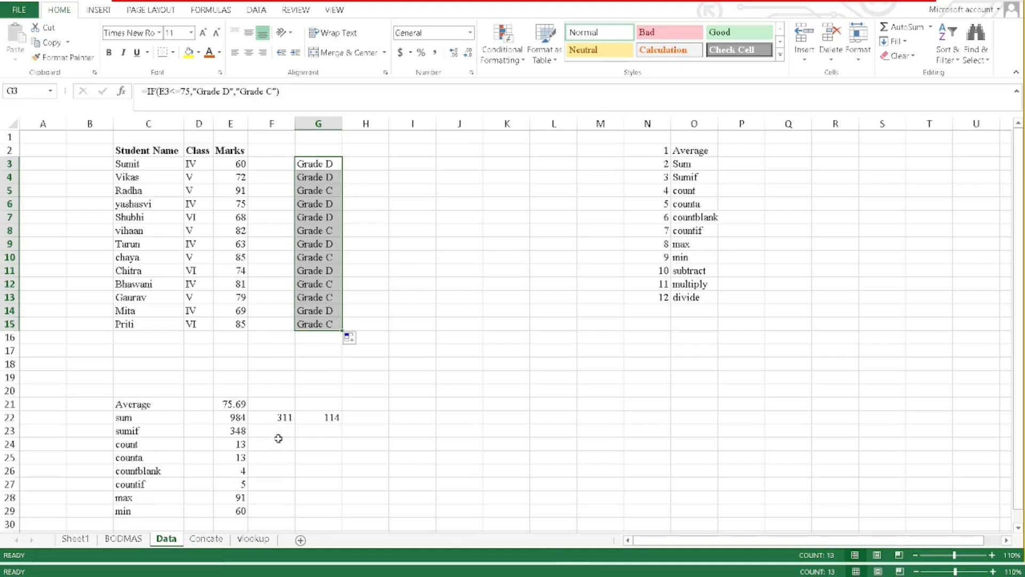
# On the vlookup sheet, add List data validation to the name cell E9 with the names in D3:D6 as its source.
pyautogui.click(255, 539)
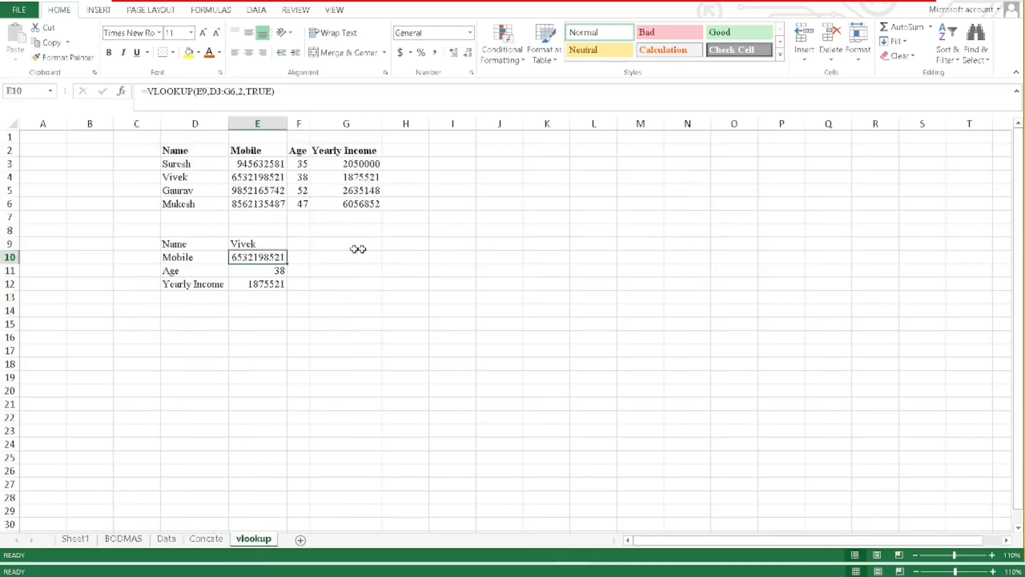
pyautogui.click(242, 244)
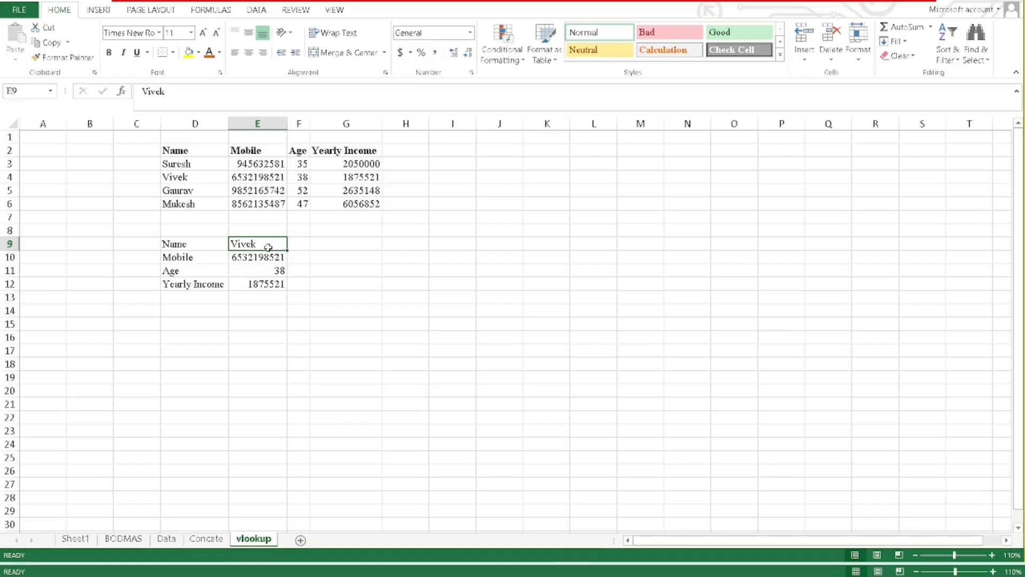
pyautogui.click(257, 10)
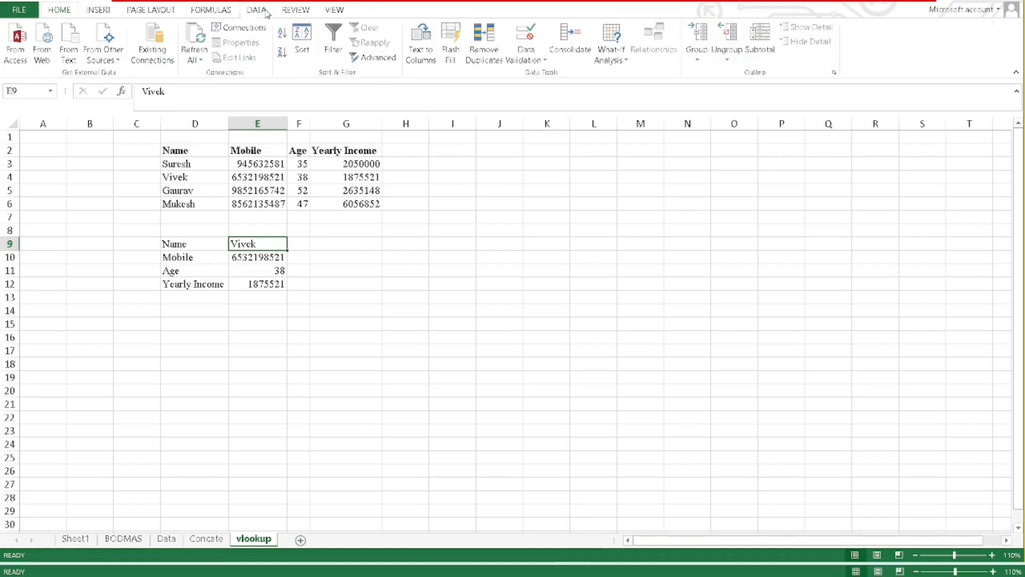
pyautogui.click(537, 60)
pyautogui.click(542, 75)
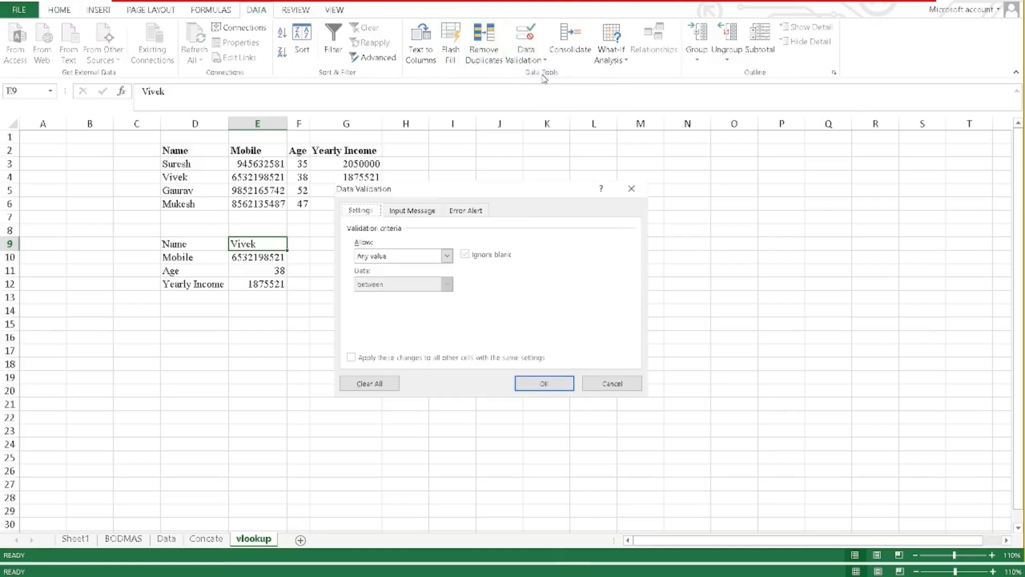
pyautogui.click(379, 256)
pyautogui.click(389, 295)
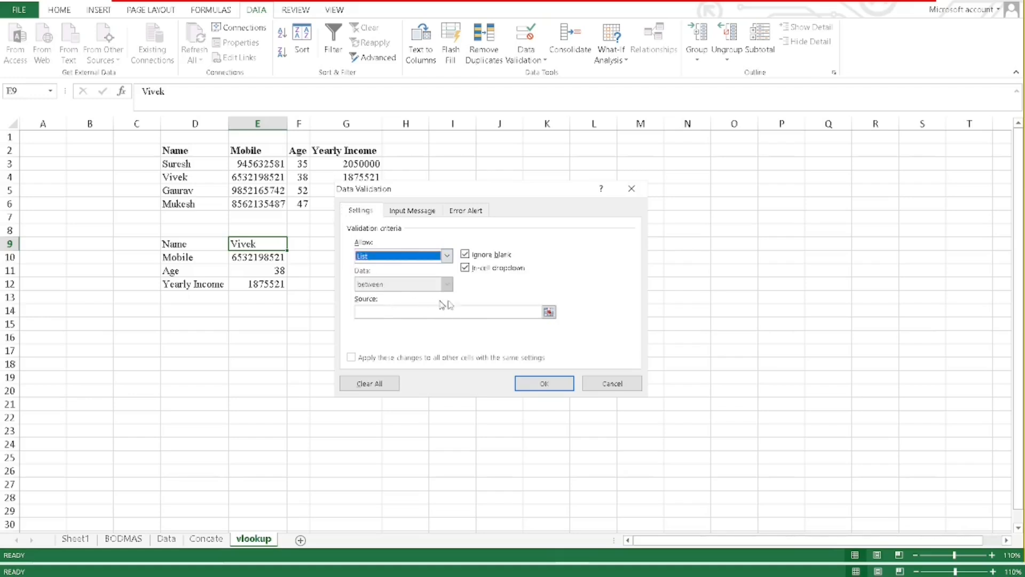
pyautogui.click(549, 313)
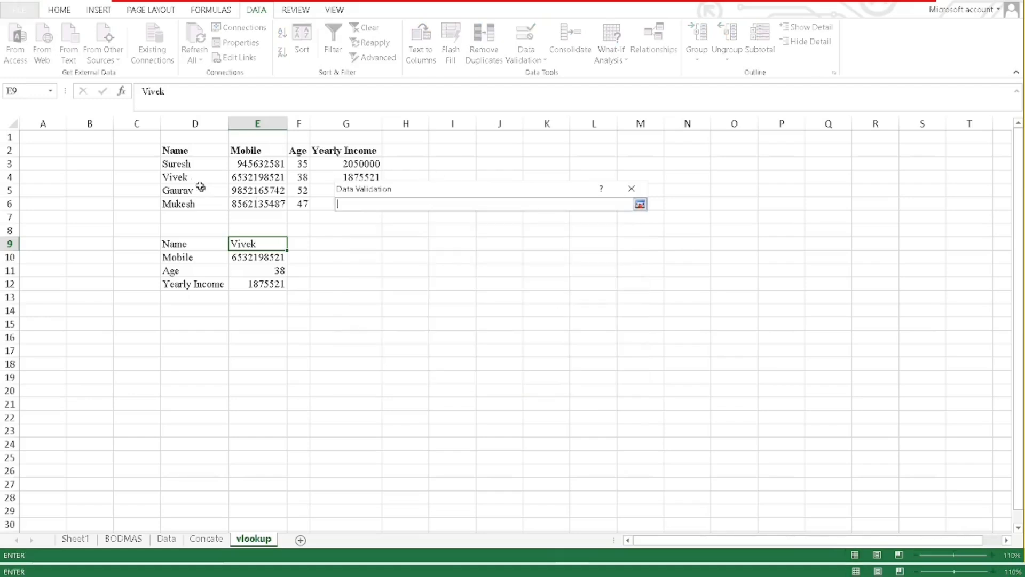
pyautogui.moveTo(187, 165); pyautogui.dragTo(190, 205)
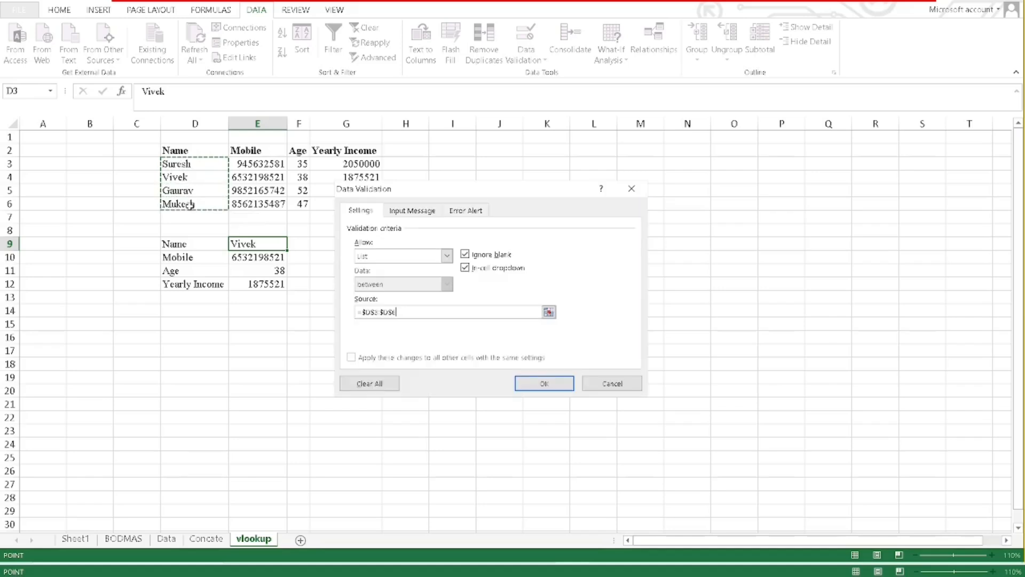
pyautogui.click(558, 384)
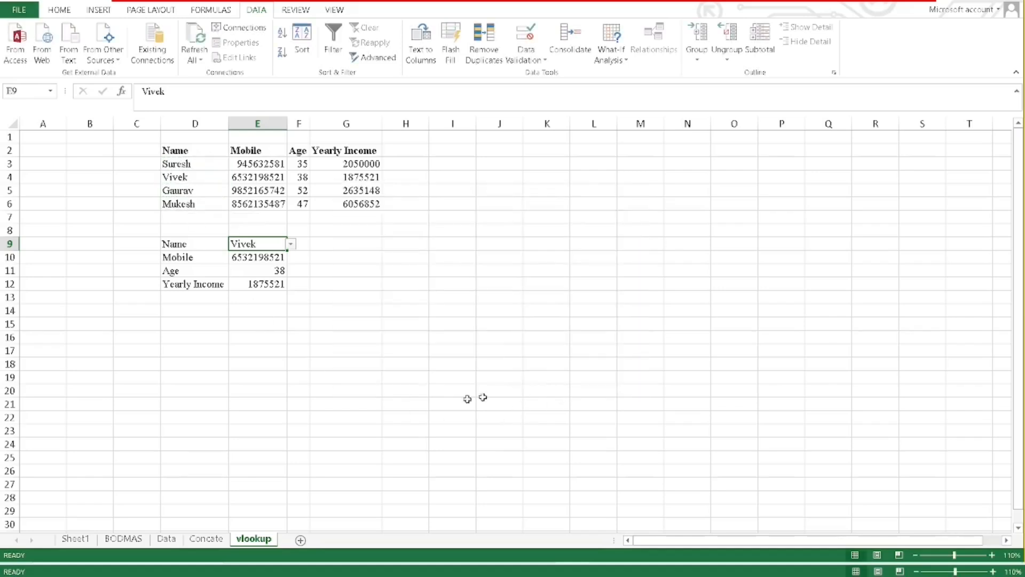
# Test the E9 name list by choosing the fourth, third and second people from the table in turn.
pyautogui.click(290, 245)
pyautogui.click(265, 286)
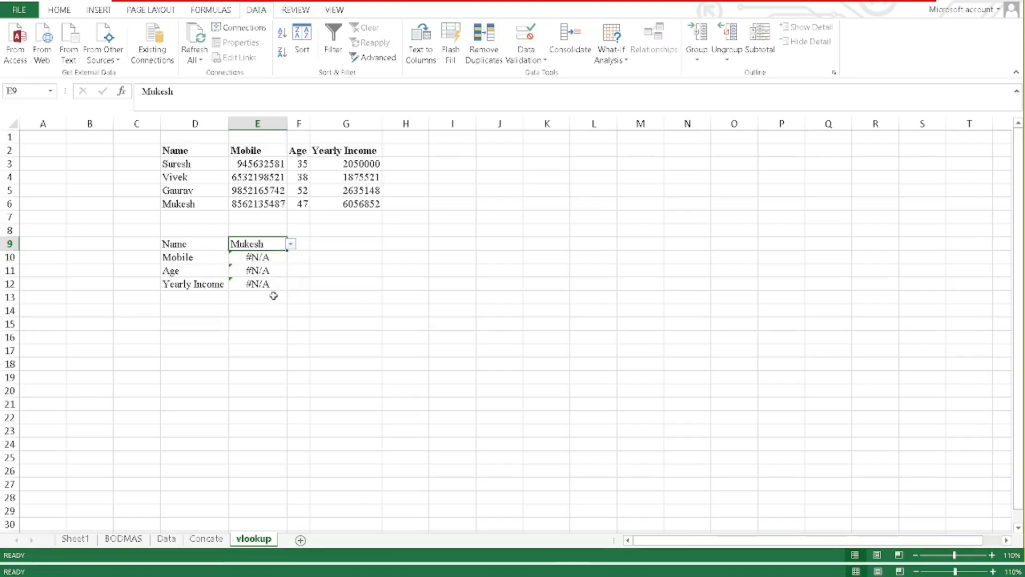
pyautogui.click(292, 244)
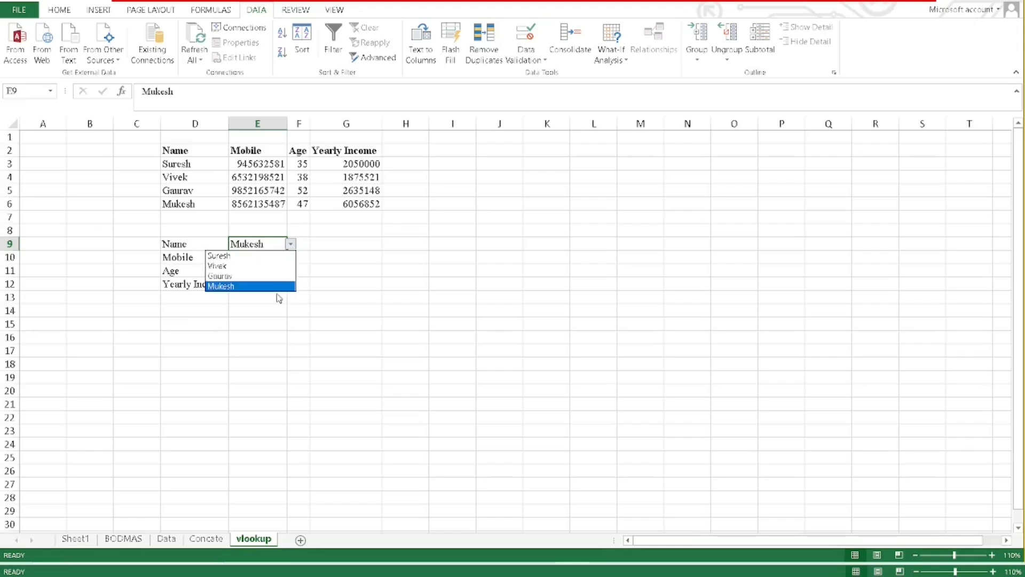
pyautogui.click(271, 276)
pyautogui.click(292, 245)
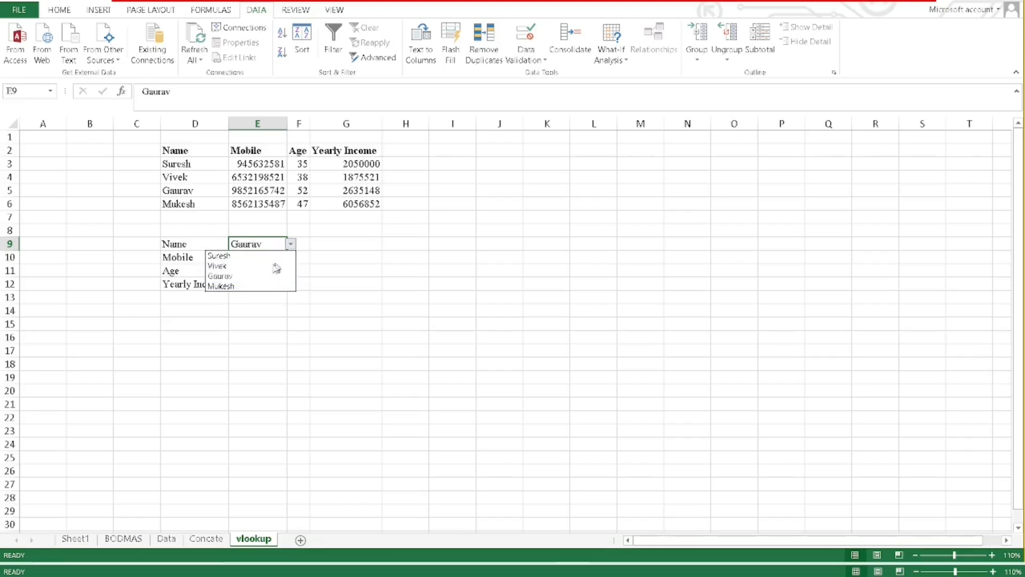
pyautogui.click(265, 266)
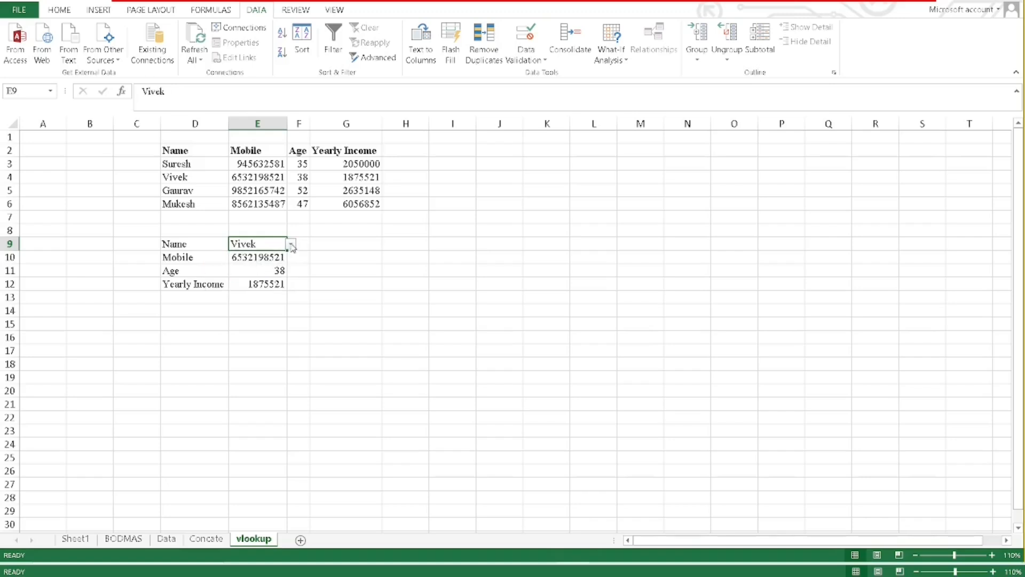